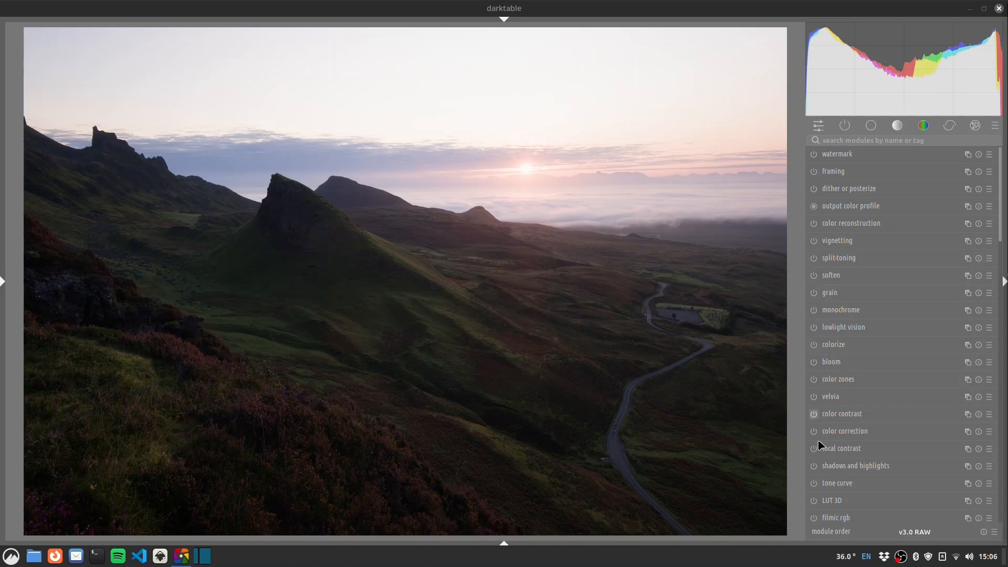
Find the demosaic module, choose its demosaicing method and color smoothing options, and collapse the module.
left_click(848, 139)
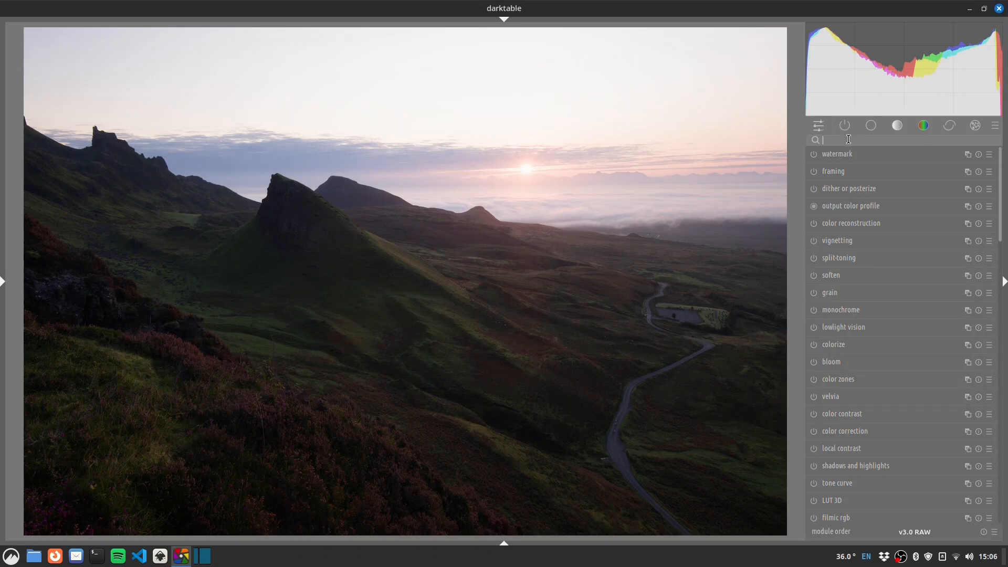
type("dem")
left_click(878, 157)
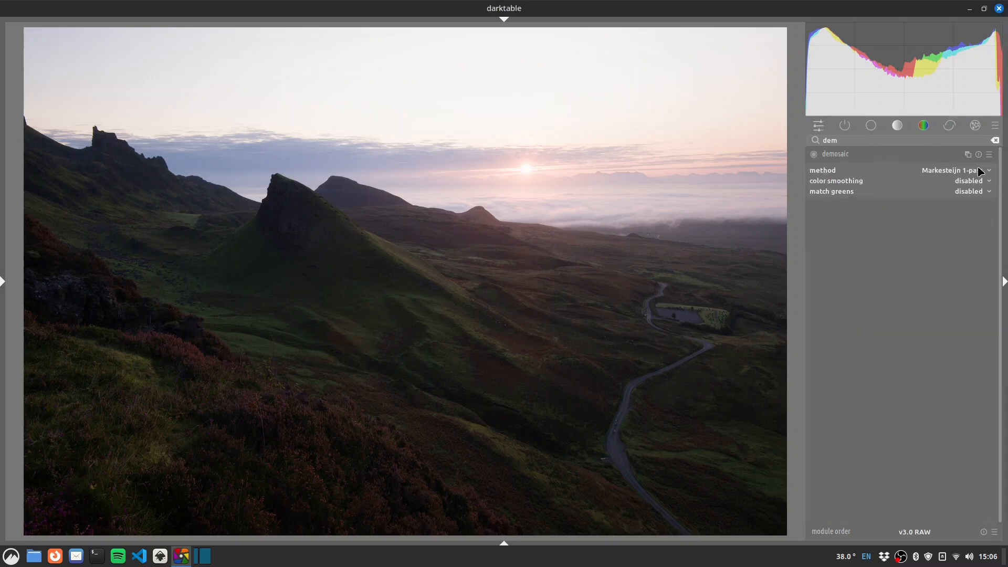
left_click(979, 172)
left_click(975, 184)
left_click(979, 185)
left_click(978, 203)
left_click(865, 157)
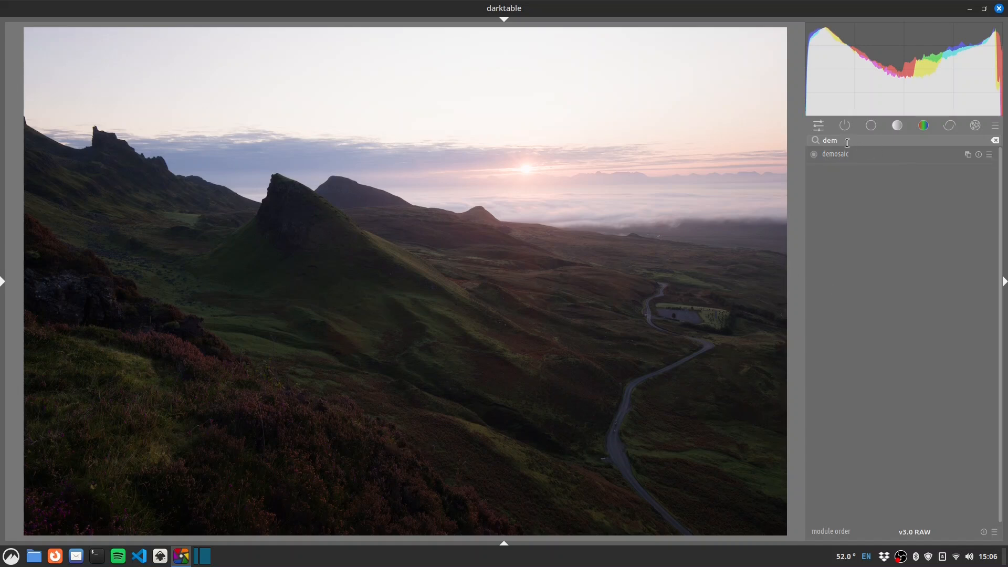
Search the modules for "den" and enable denoise (profiled).
double_click(847, 143)
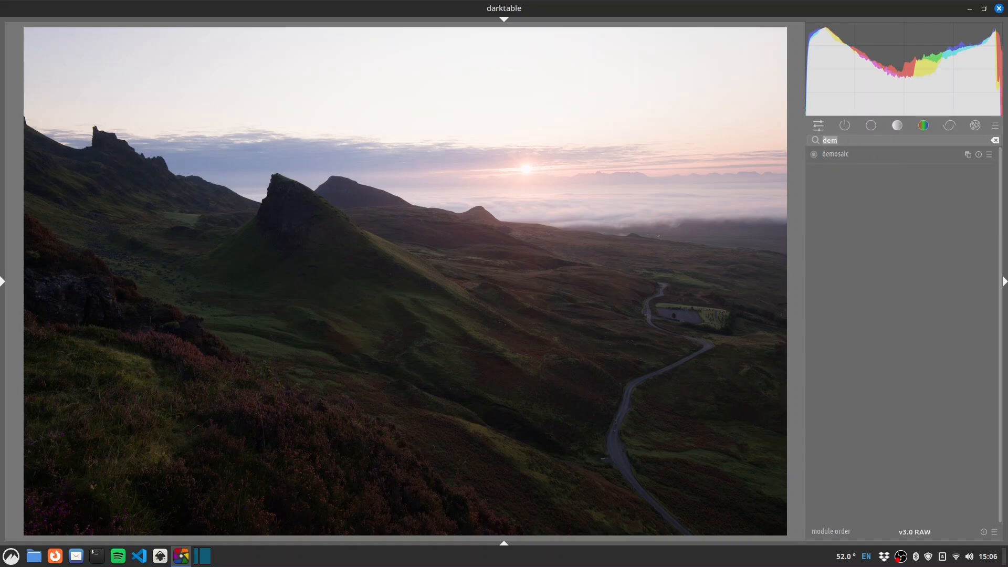
left_click(865, 138)
type("n")
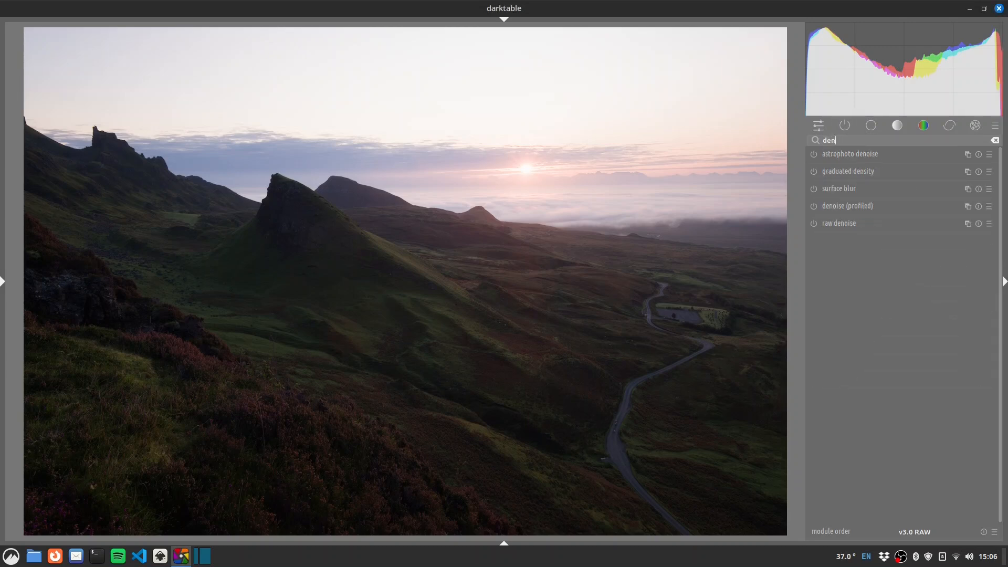
left_click(813, 206)
Find the lens correction module, show the image information bar, and enable the correction.
left_click(849, 141)
type("lens")
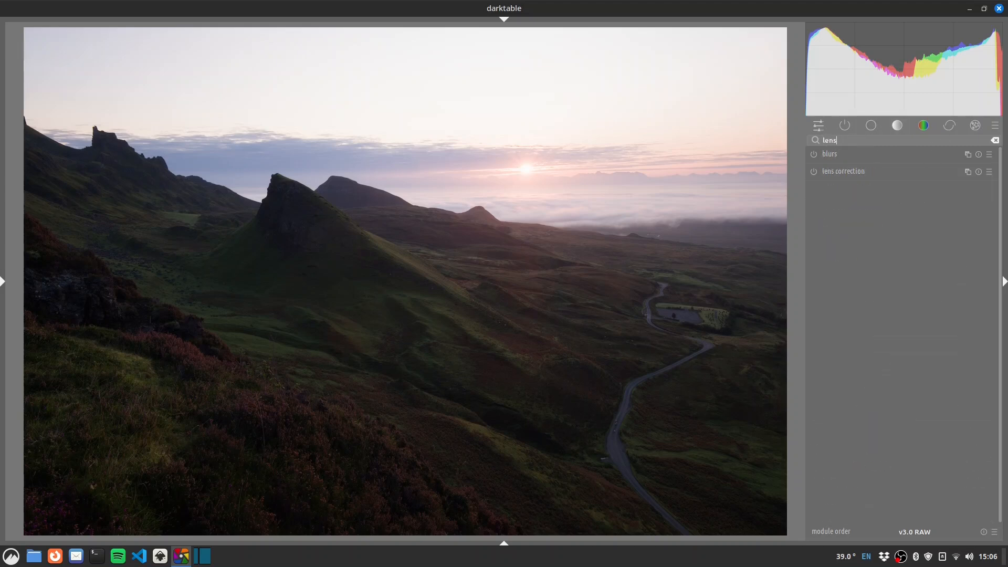
left_click(505, 544)
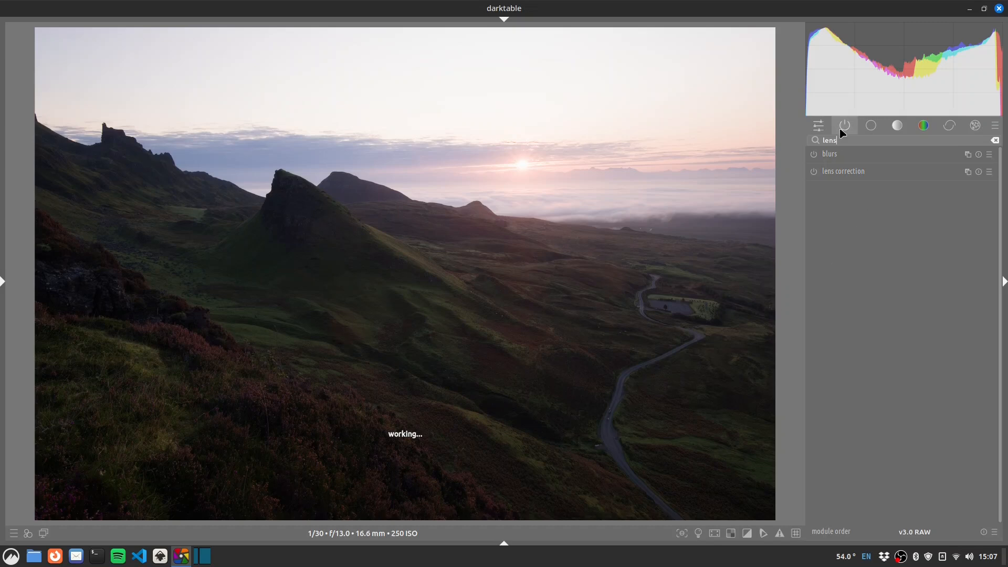
left_click(814, 171)
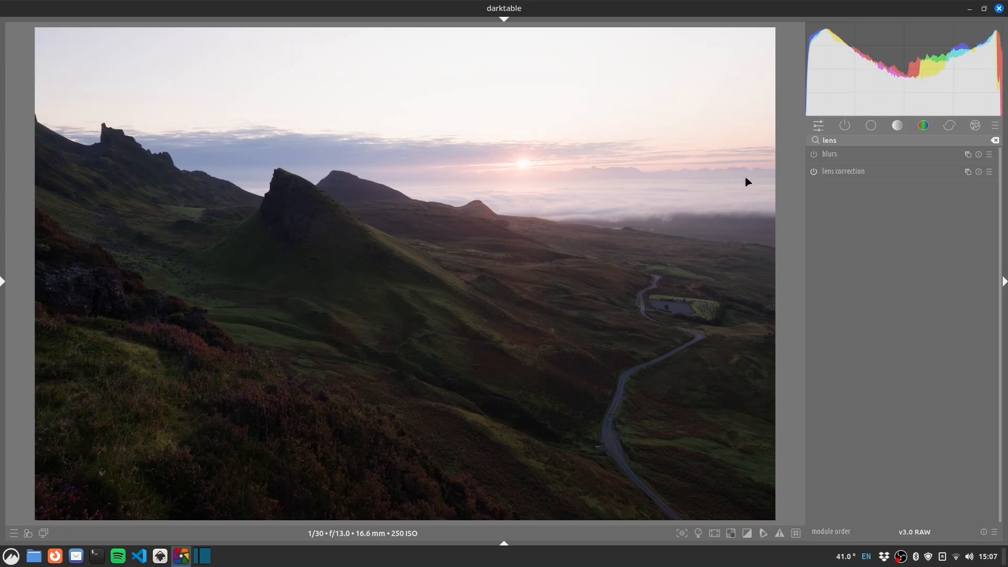
Straighten the photo by aligning its rotation to the distant horizon, refining the line on a close-up of the mist.
left_click_drag(748, 182, 597, 181)
left_click_drag(598, 181, 599, 182)
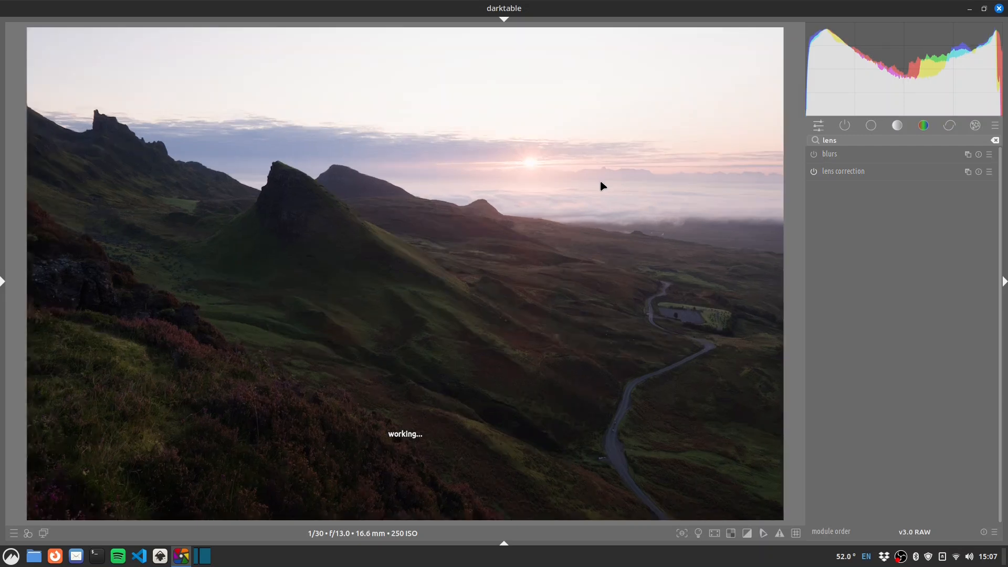
left_click_drag(627, 175, 669, 184)
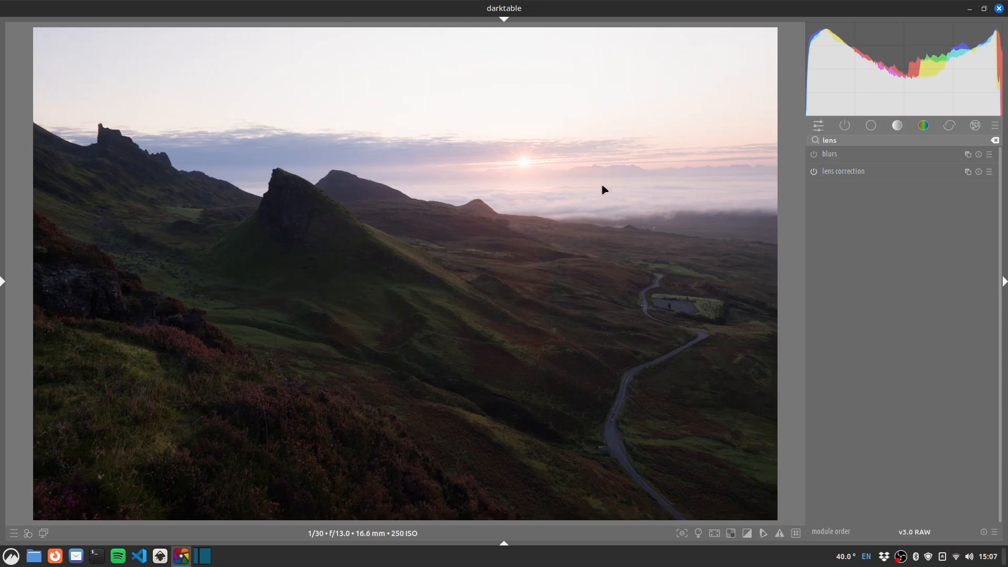
left_click_drag(595, 175, 663, 178)
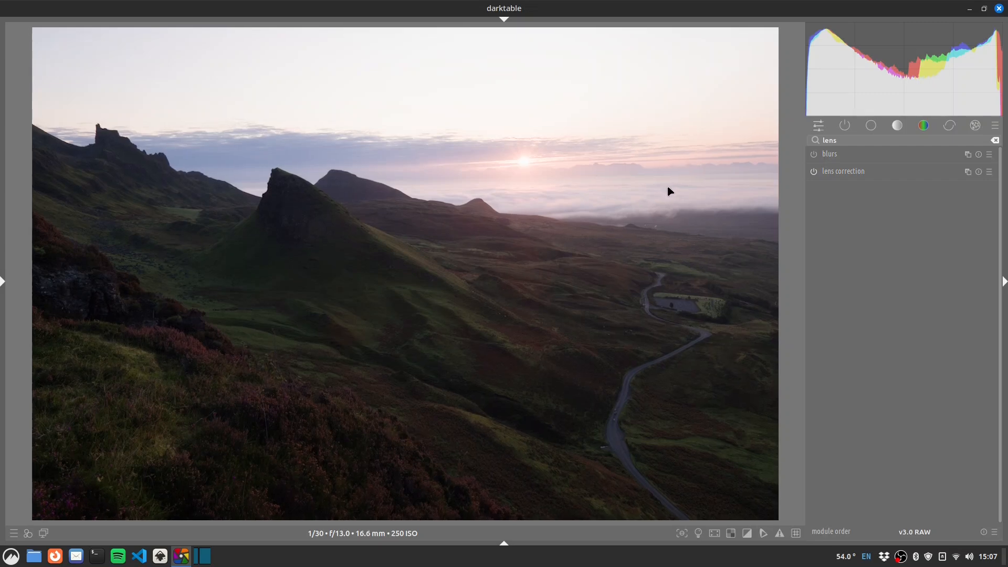
middle_click(639, 185)
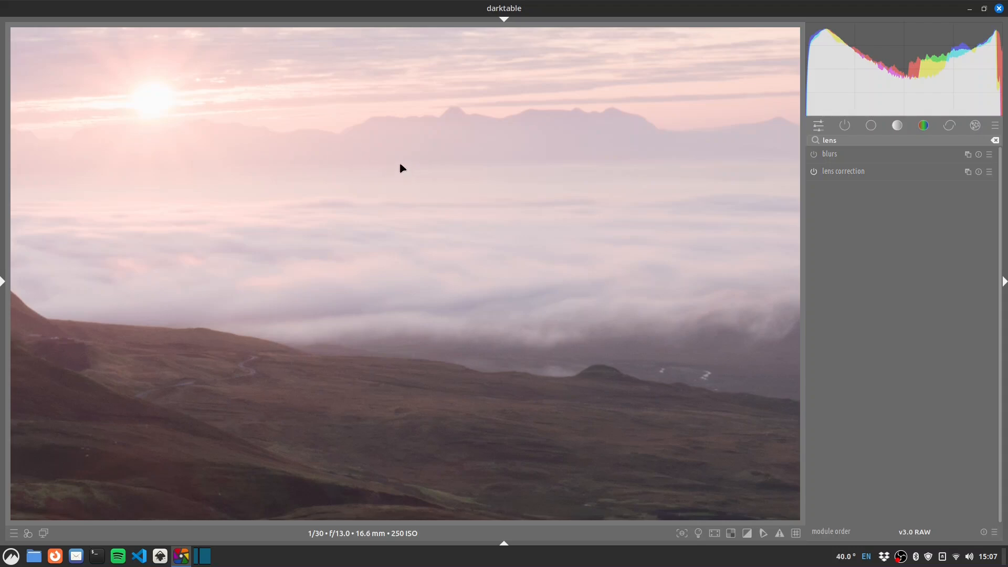
left_click_drag(400, 163, 655, 163)
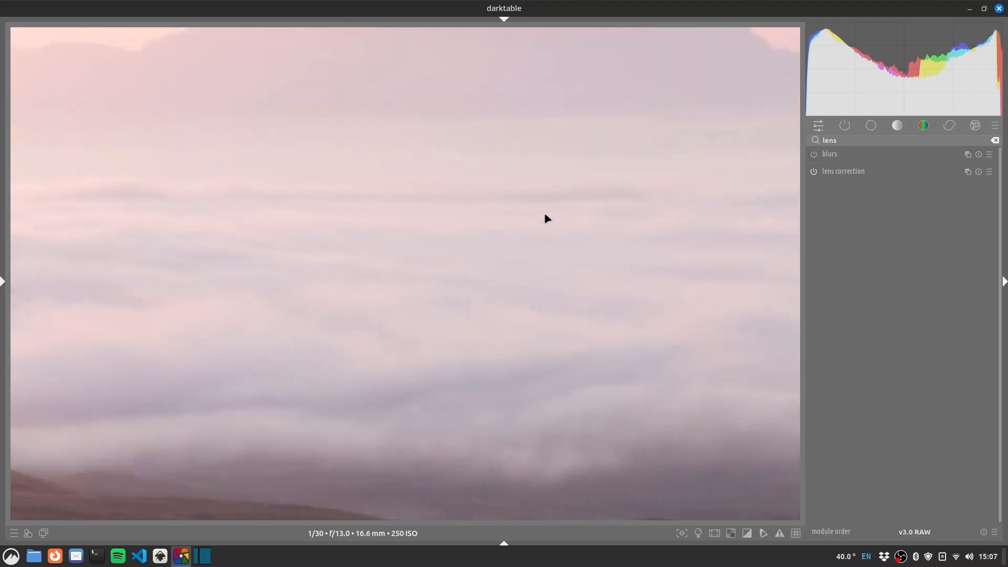
middle_click(546, 218)
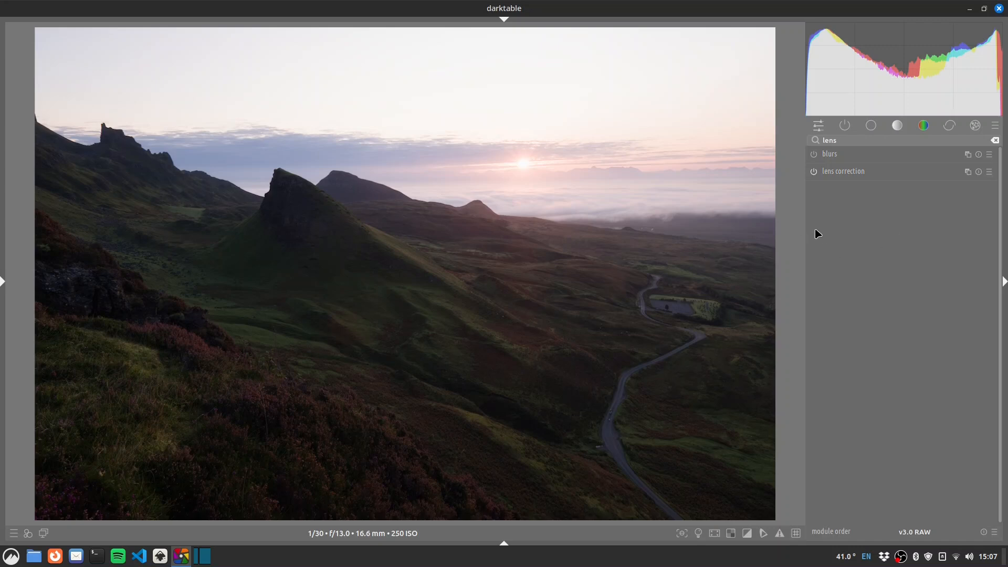
In the sigmoid module, set skew to -0.12, target black to 0.1880% and target white to 87.77%.
double_click(848, 141)
type("sigmoid")
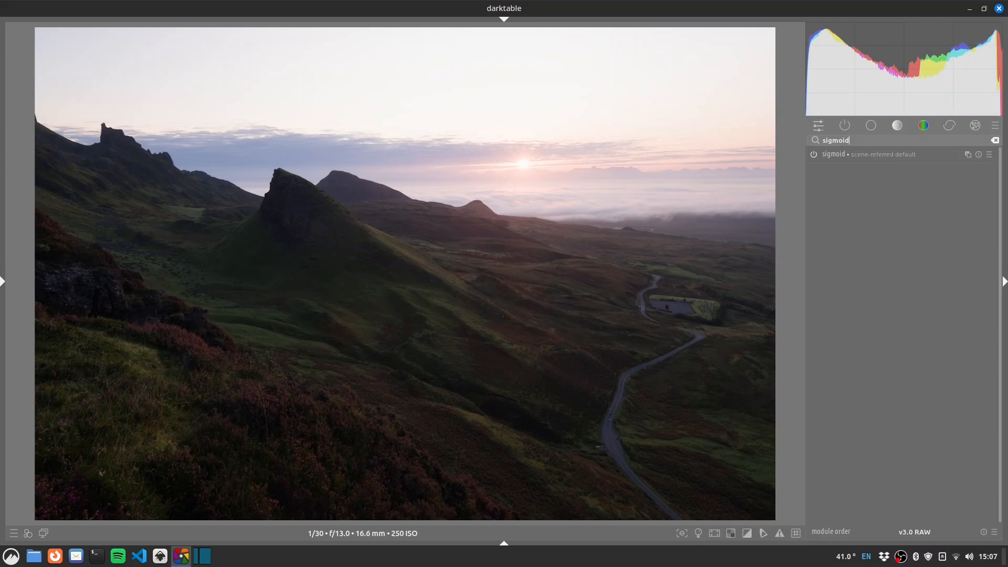
left_click(840, 155)
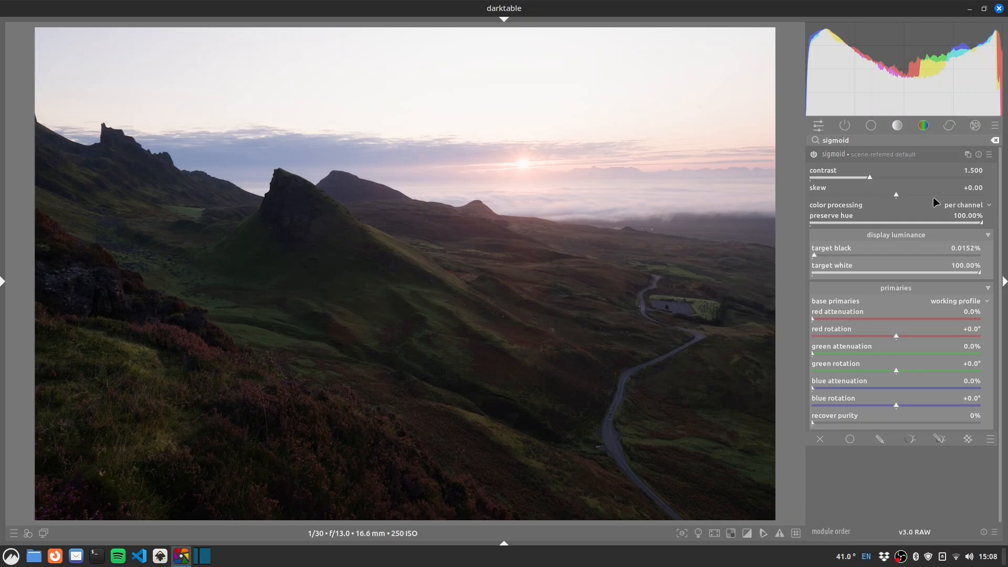
left_click_drag(893, 196, 888, 200)
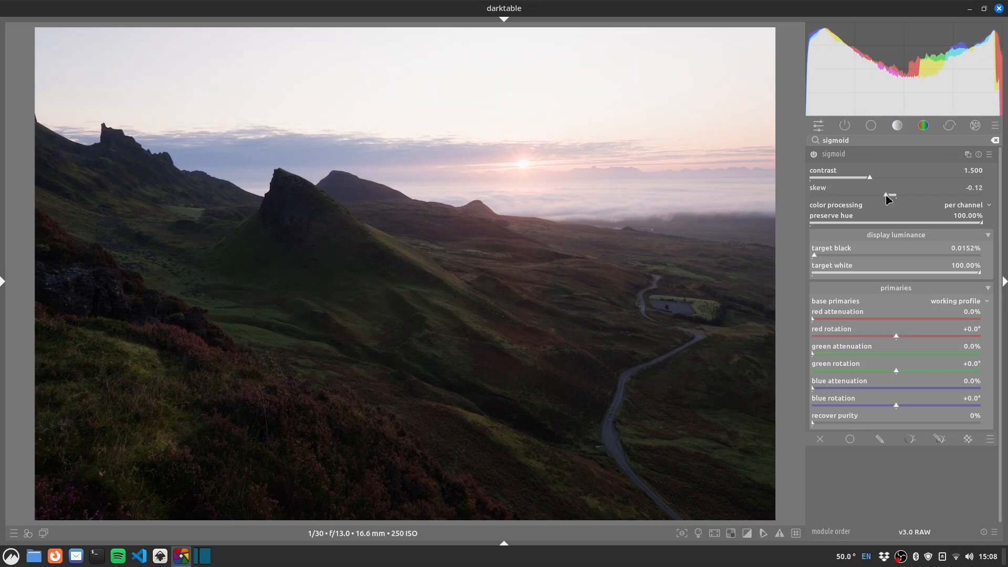
mouse_move(833, 256)
left_mouse_down()
mouse_move(853, 256)
mouse_move(843, 257)
left_mouse_up()
left_click_drag(974, 275, 940, 279)
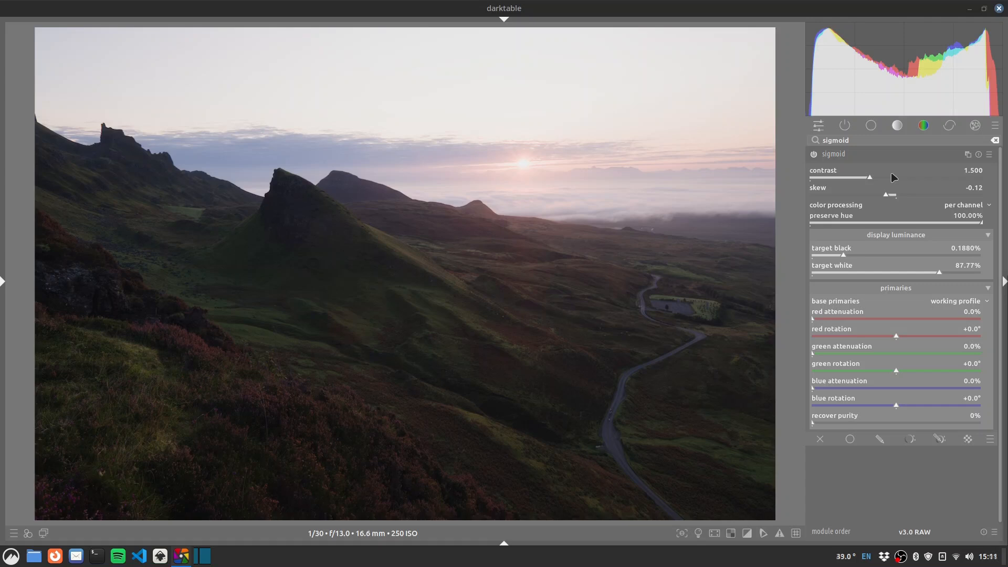
In the color calibration module, sample the white balance from the whole image and set the illuminant chroma to 41.3%.
double_click(861, 139)
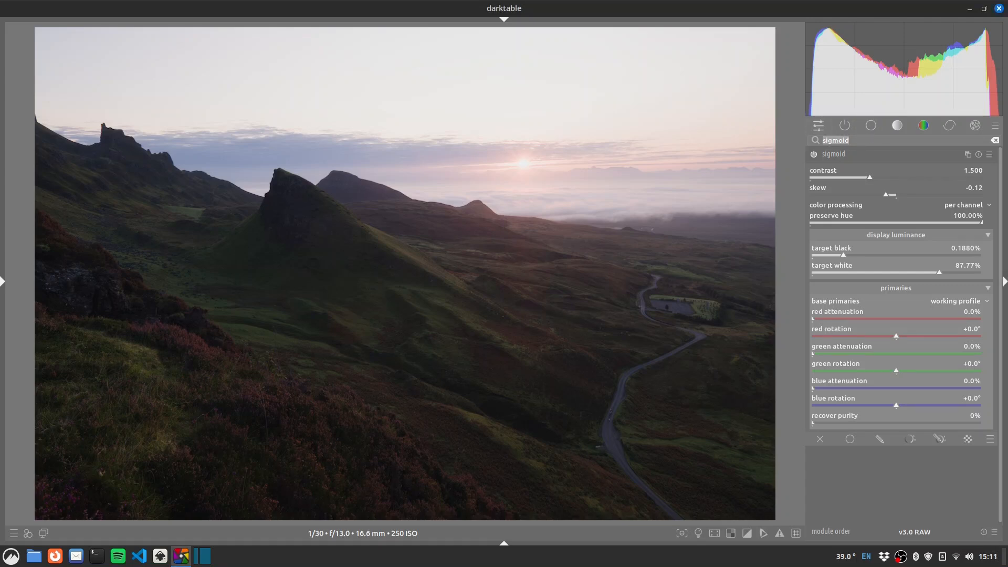
type("color cal")
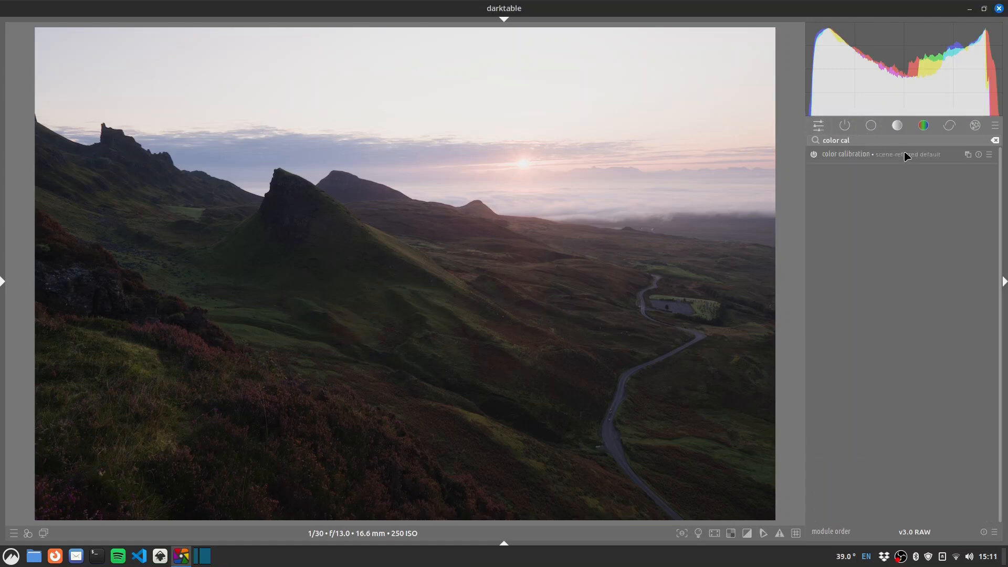
left_click(905, 156)
left_click(988, 195)
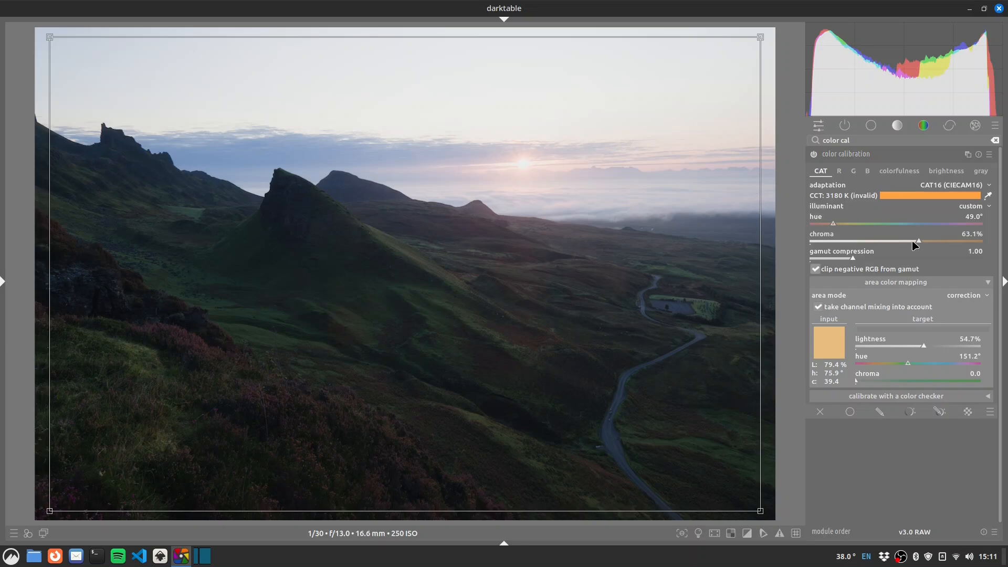
left_click_drag(916, 242, 882, 242)
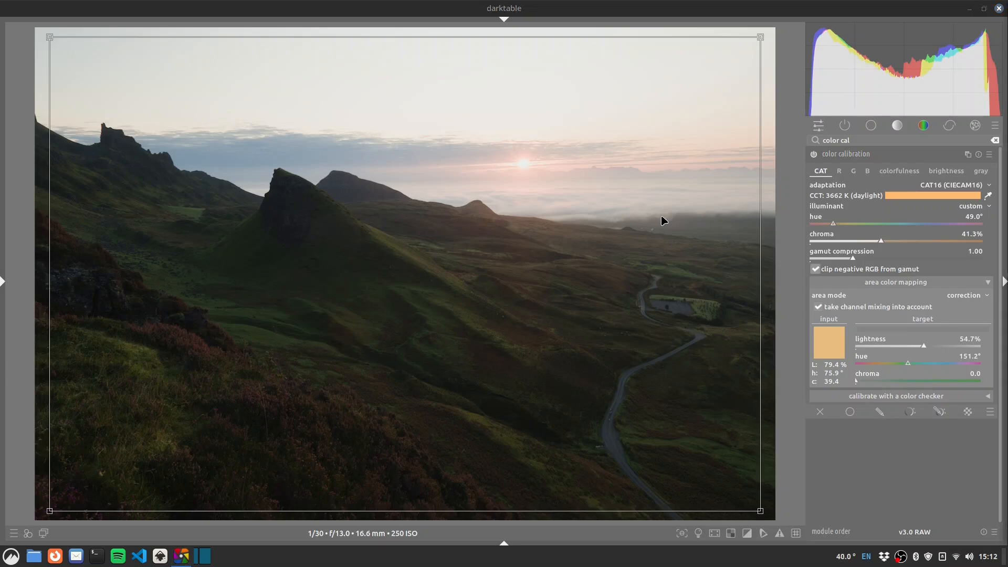
Find the tone equalizer module and enable it with the mask blending, all purposes preset.
left_click(864, 141)
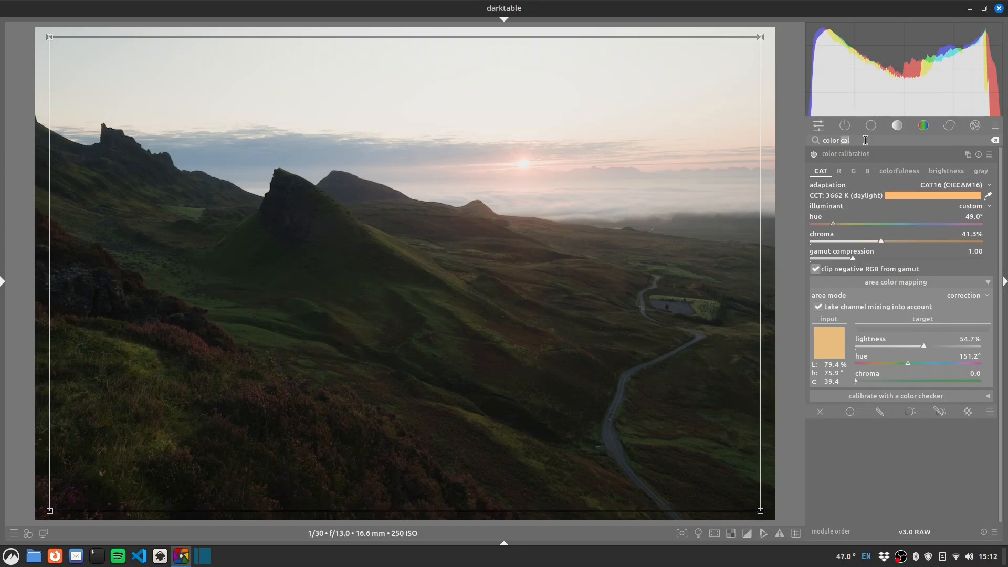
type("tone")
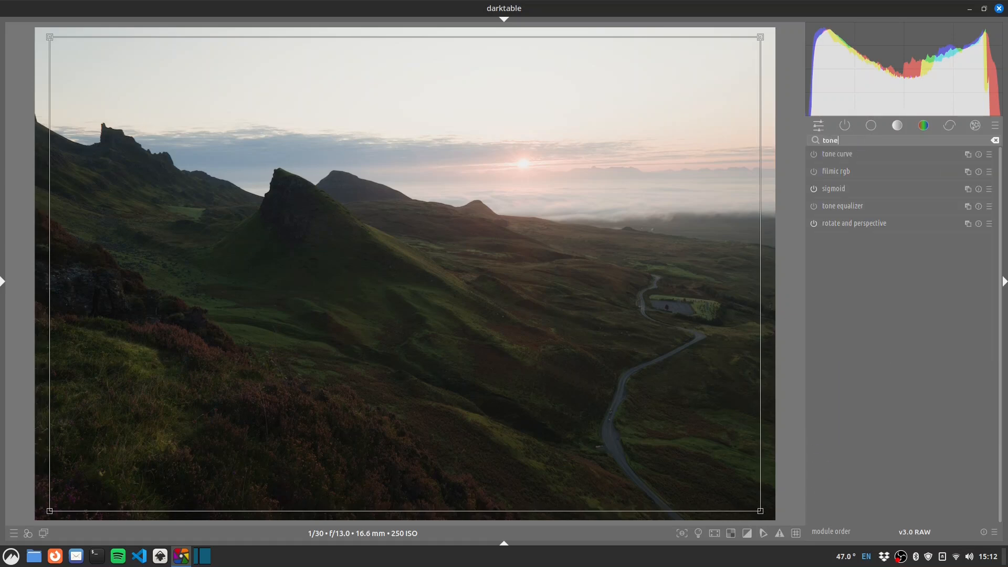
left_click(842, 208)
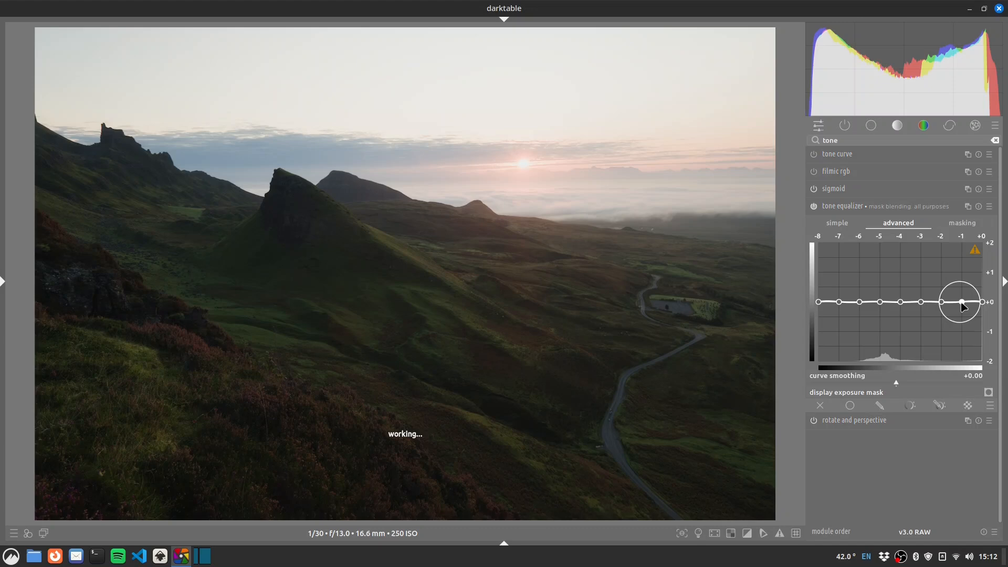
left_click(953, 207)
left_click(967, 223)
left_click(936, 205)
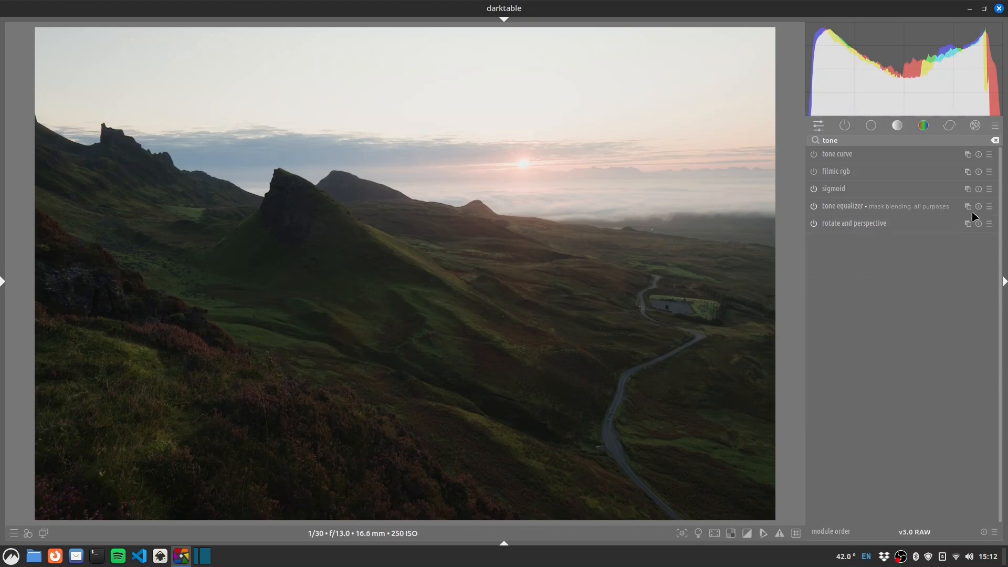
left_click(988, 206)
left_click(803, 207)
left_click(855, 208)
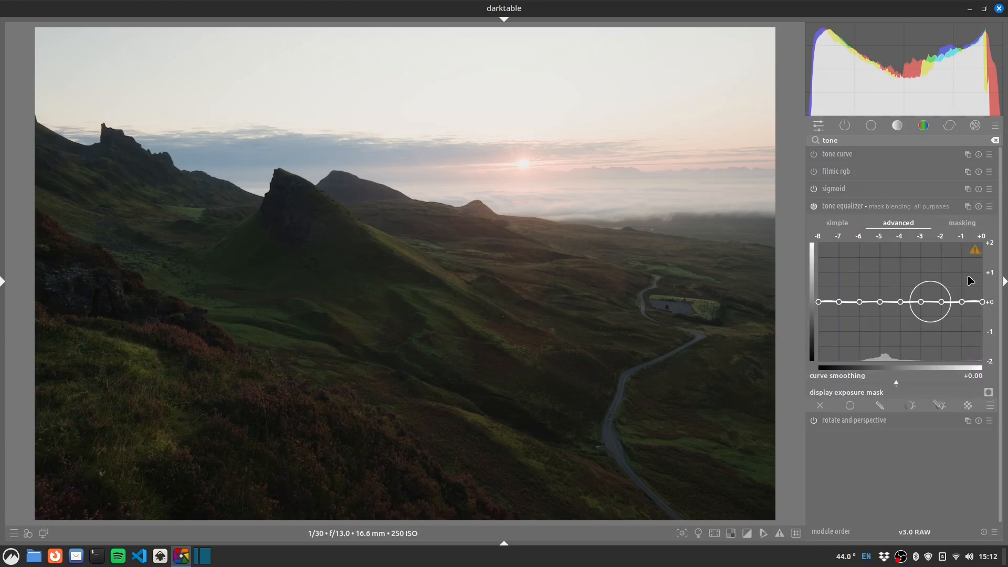
Auto-adjust the mask exposure compensation and mask contrast compensation in the tone equalizer's masking settings.
left_click(964, 222)
left_click(989, 358)
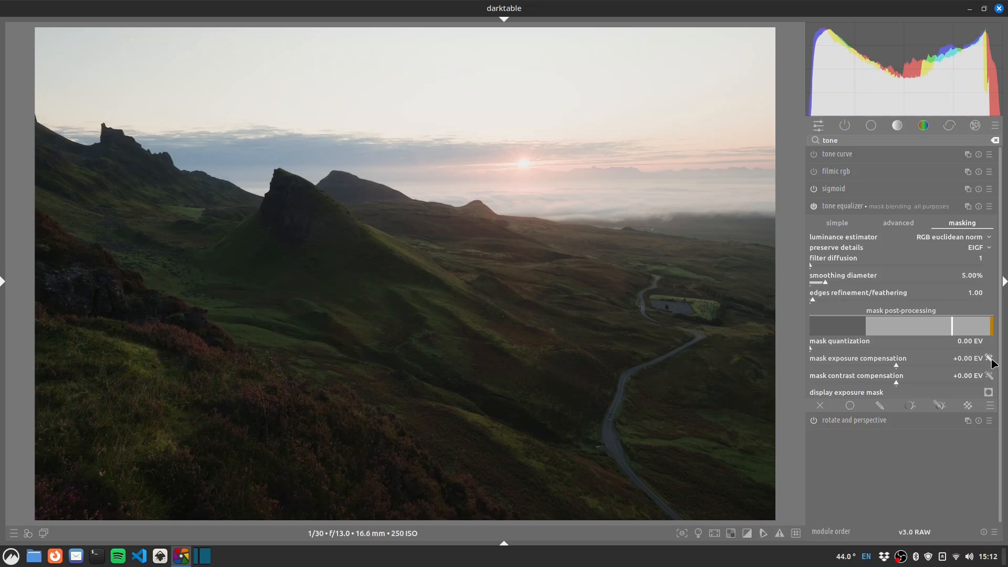
left_click(989, 375)
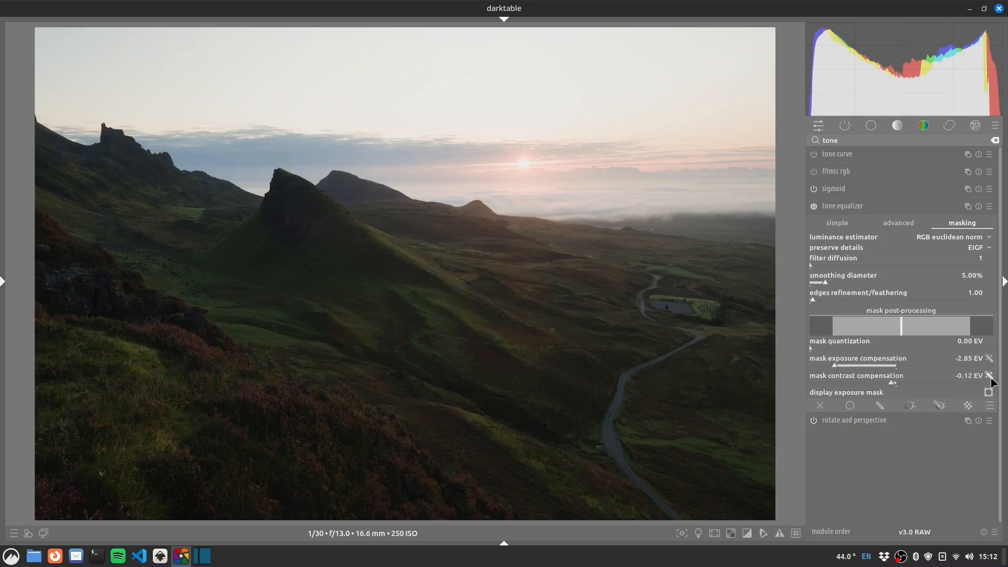
Darken the bright sky with the advanced tone equalizer curve, lowering the -2 and -1 EV tones by about 1 and 1.2 EV.
left_click(898, 224)
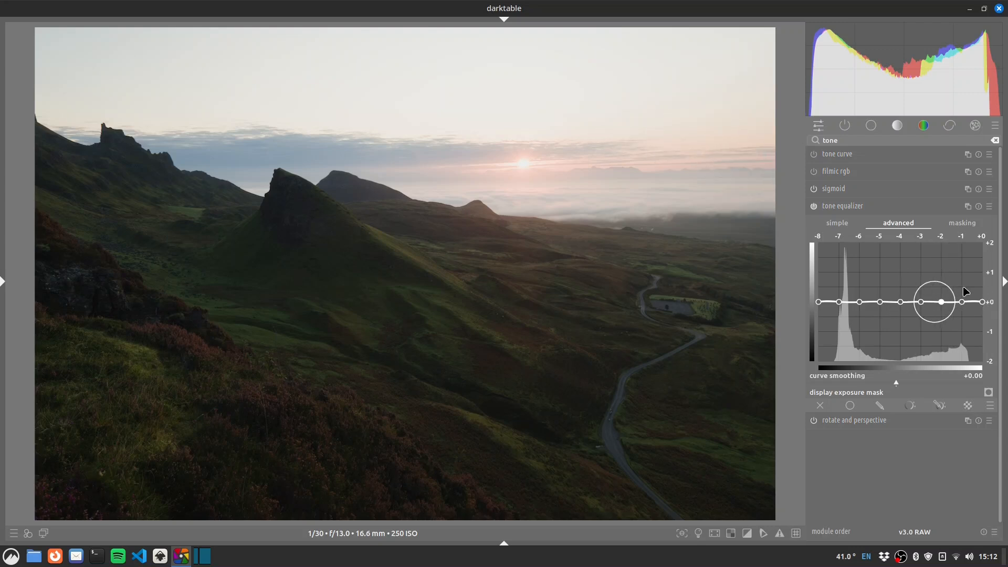
scroll(659, 109, "down", 1)
scroll(658, 109, "down", 3)
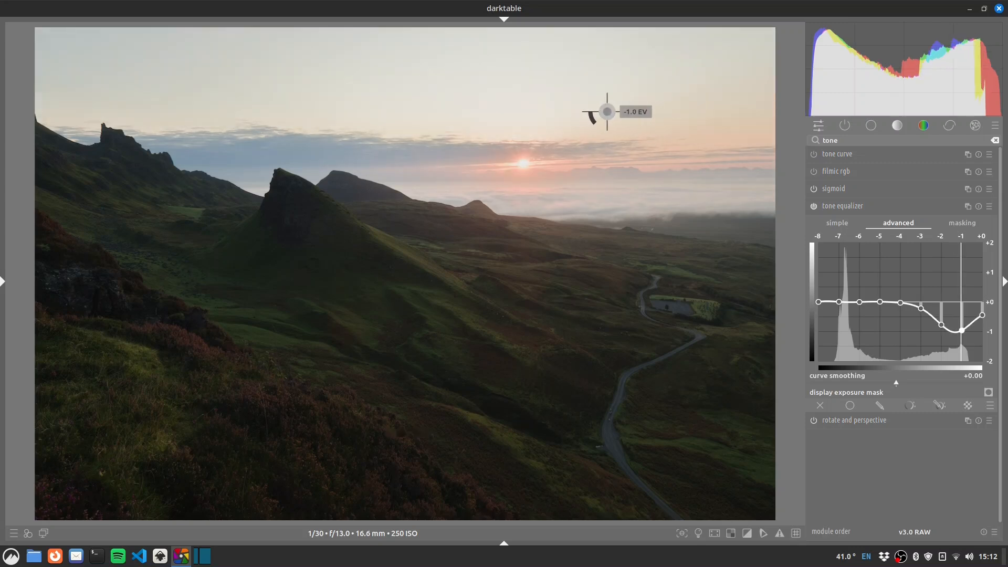
scroll(651, 114, "down", 1)
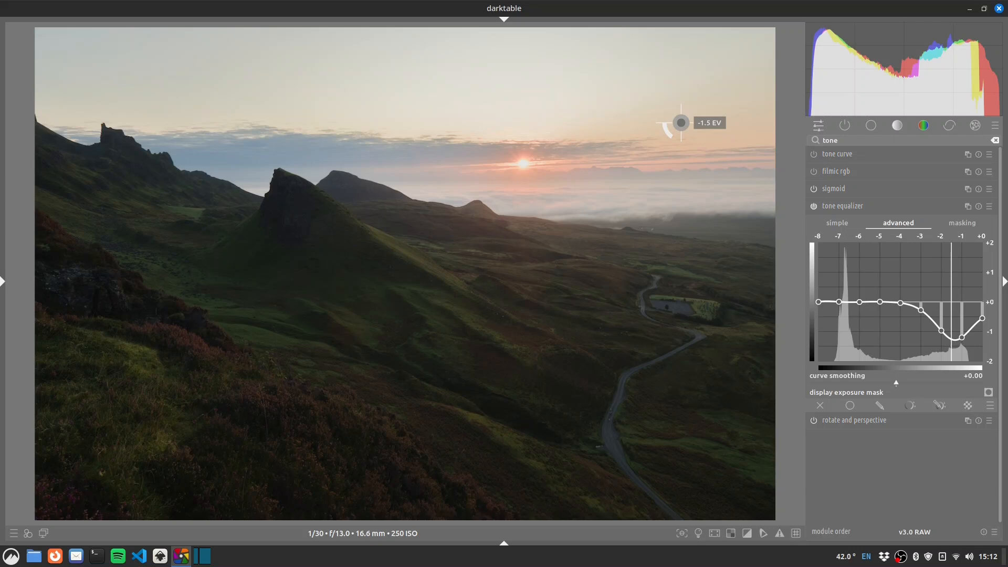
scroll(681, 122, "up", 1)
scroll(681, 123, "down", 1)
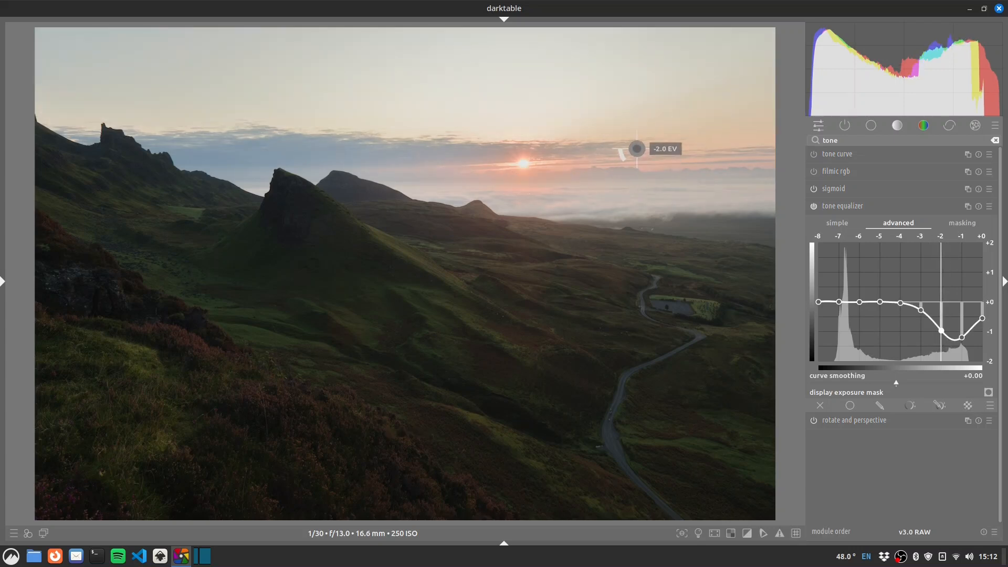
scroll(638, 147, "up", 1)
scroll(637, 148, "down", 1)
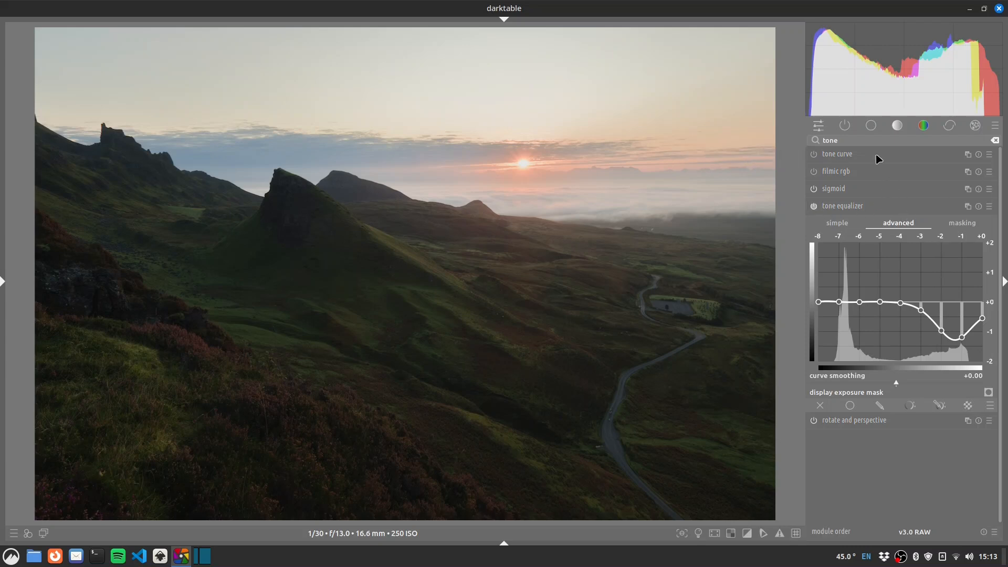
Find and enable the color balance rgb module, setting global vibrance to +8.93% and contrast to +3.10%.
type("color bal")
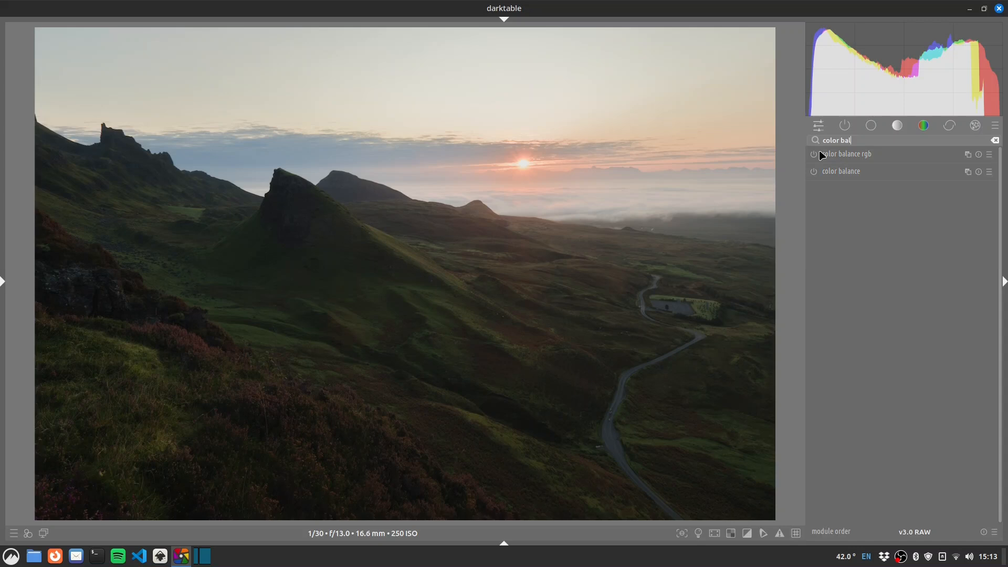
left_click(822, 156)
left_click(912, 210)
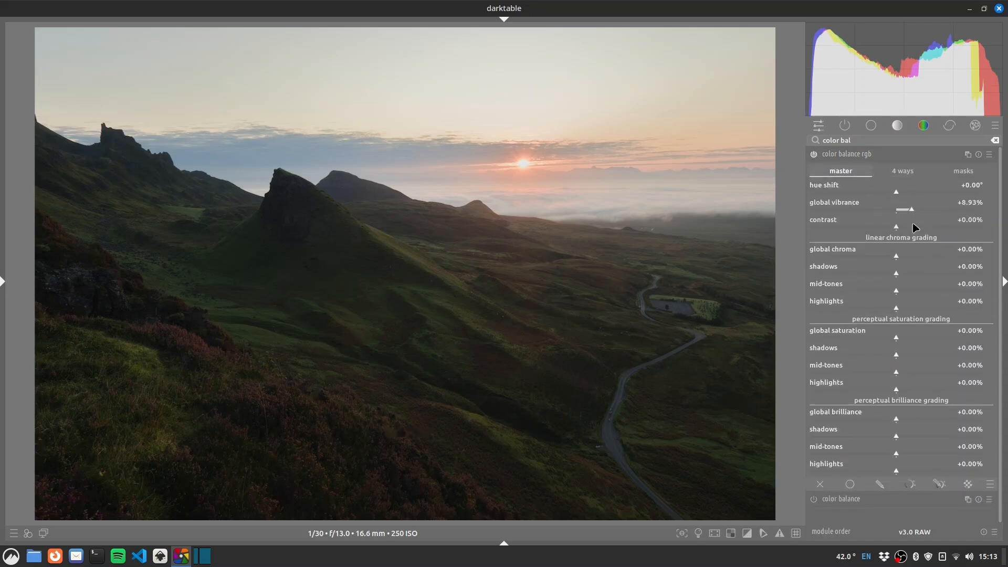
left_click(904, 229)
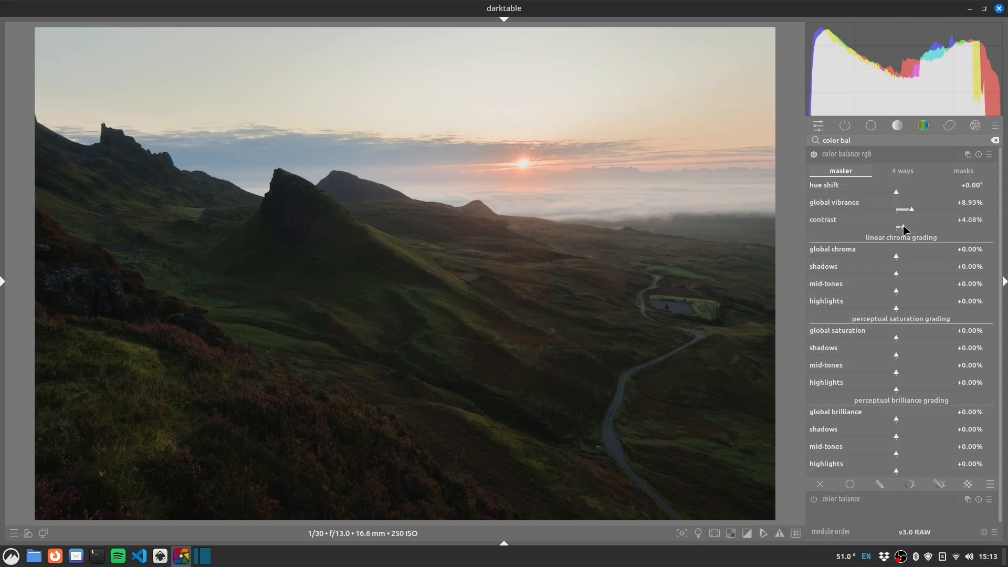
left_click(901, 228)
In perceptual saturation grading, set shadows to +11.62%, mid-tones to +7.42% and highlights to +4.79%.
left_click(908, 355)
left_click(905, 354)
left_click(903, 374)
left_click(905, 376)
left_click(900, 389)
Set perceptual brilliance to +17.77% shadows, -22.68% mid-tones, -5.13% highlights and zero global, and shadows saturation to +9.98%.
left_click(918, 436)
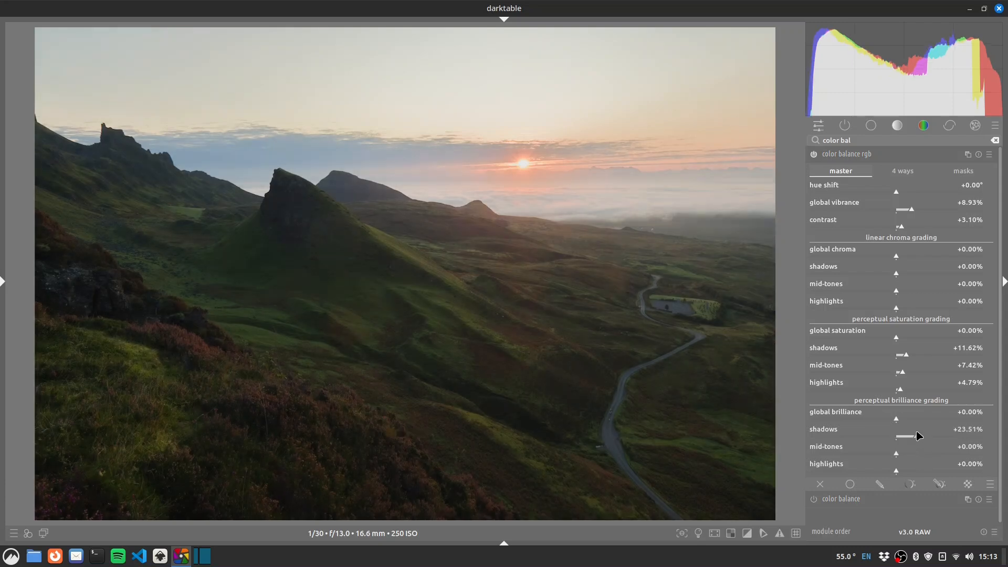
left_click(916, 435)
left_click(913, 435)
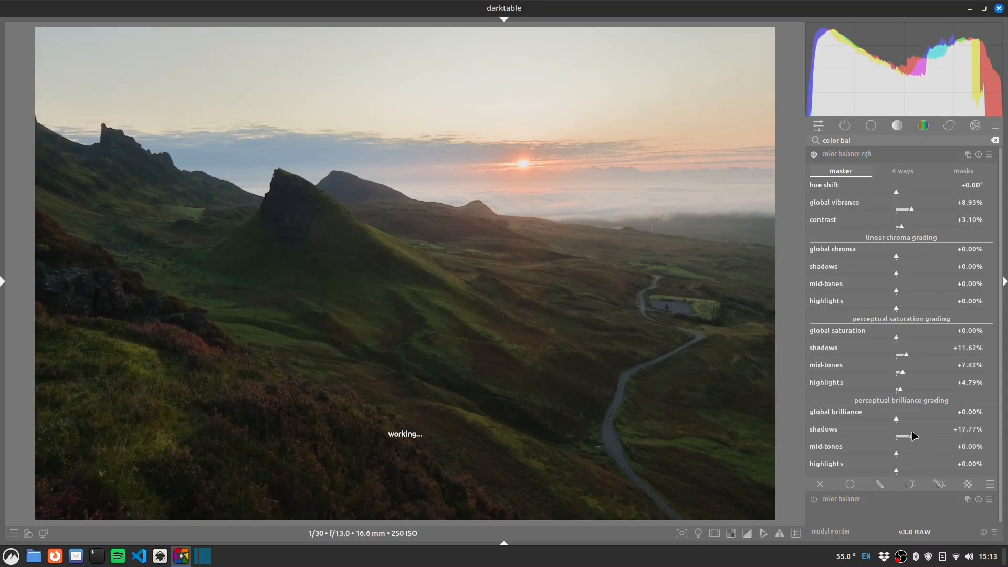
left_click(904, 355)
left_click(899, 456)
mouse_move(901, 455)
left_mouse_down()
mouse_move(869, 456)
mouse_move(889, 460)
mouse_move(876, 460)
mouse_move(894, 475)
left_mouse_up()
left_click_drag(905, 418, 900, 421)
double_click(900, 421)
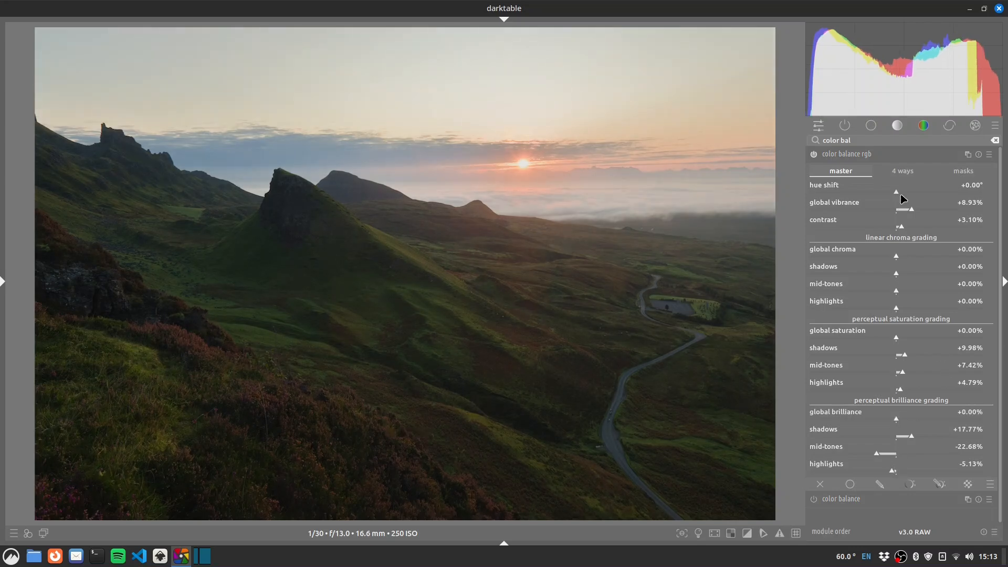
Tint the color balance shadows lift with hue 268.02° and chroma 2.31%, and compare the image with the module off.
left_click(898, 170)
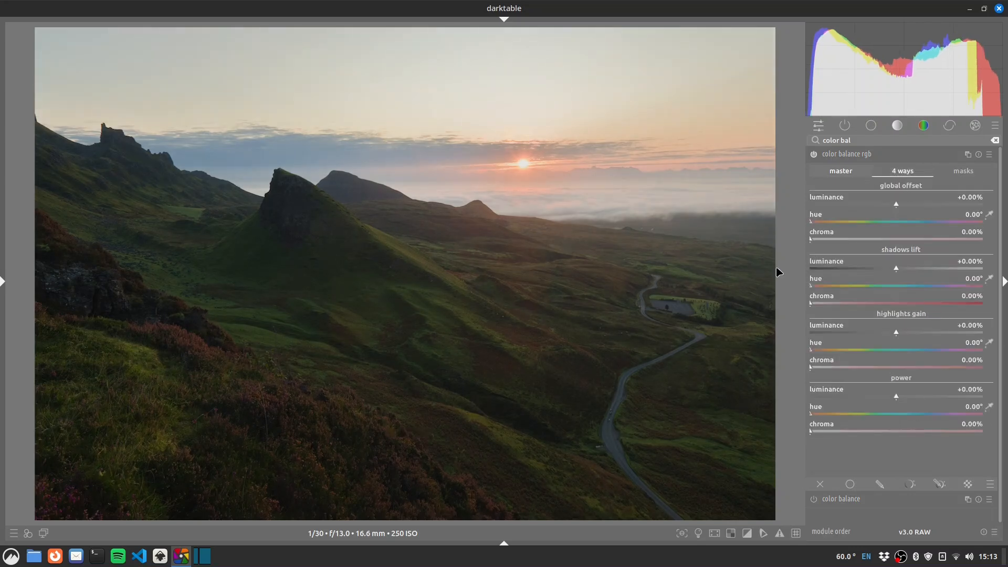
left_click(933, 286)
left_click(823, 304)
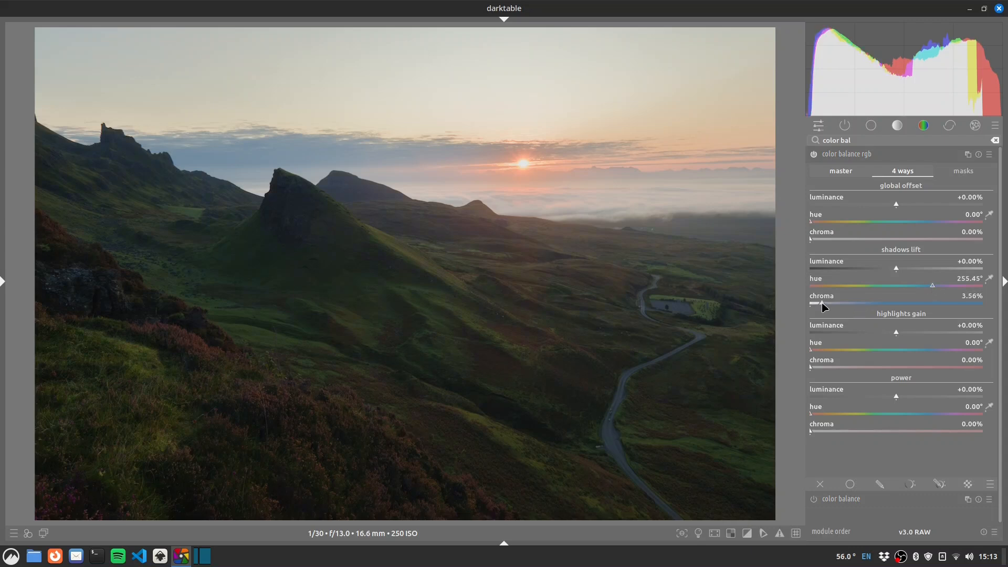
left_click(818, 304)
left_click(939, 287)
left_click(815, 154)
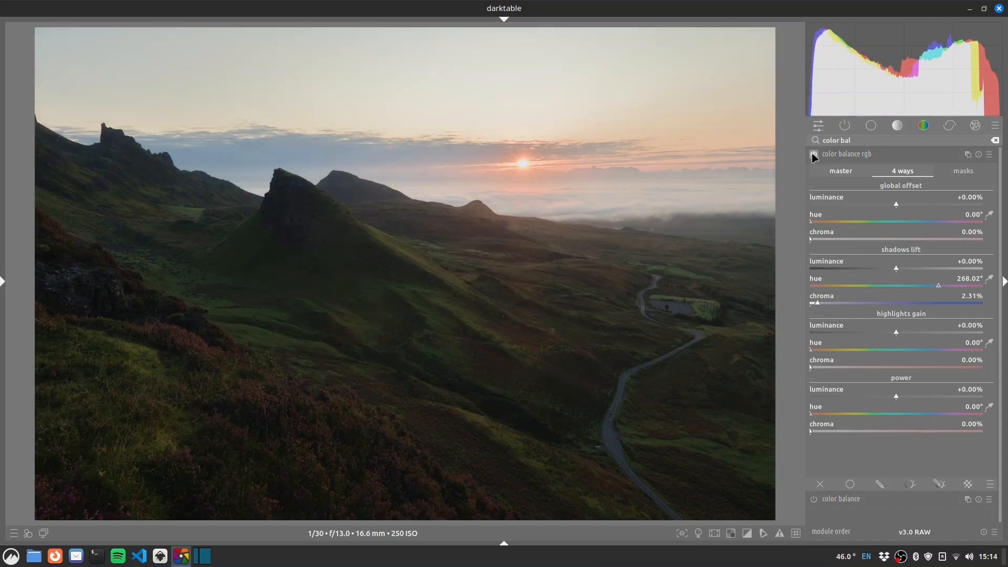
left_click(813, 155)
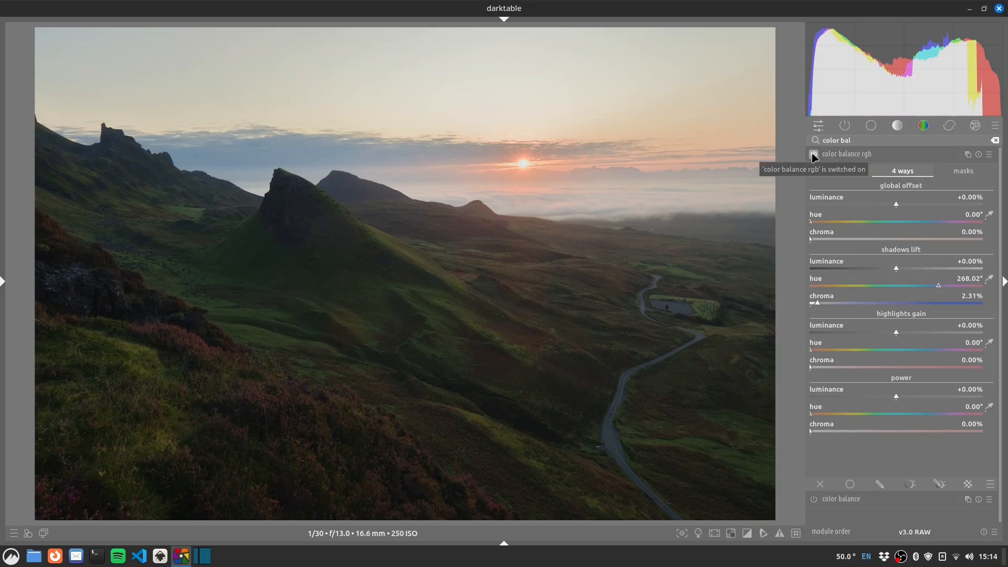
left_click(813, 155)
left_click(813, 155)
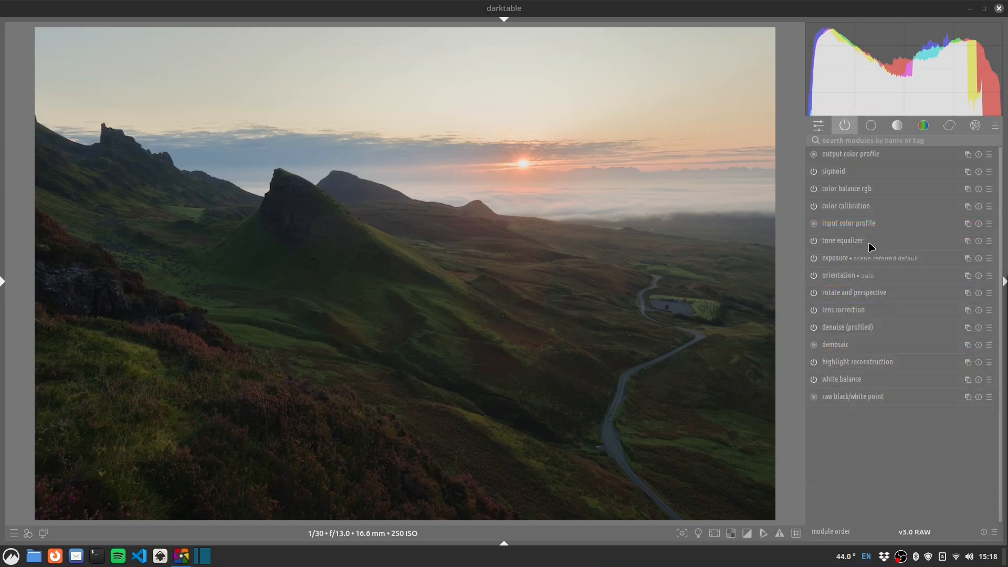
Add a second tone equalizer instance and auto-adjust its mask exposure compensation and mask contrast compensation.
left_click(961, 241)
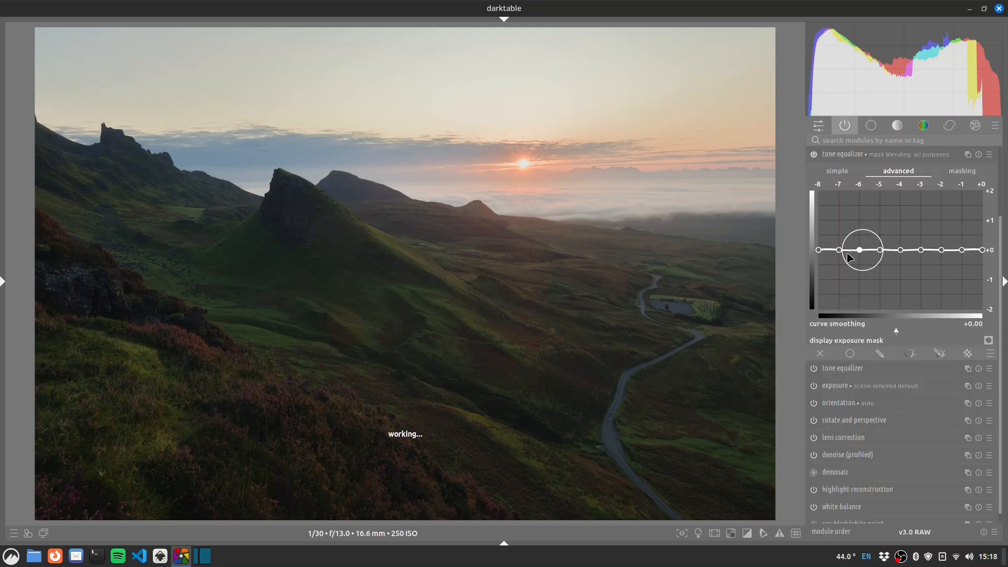
left_click(967, 173)
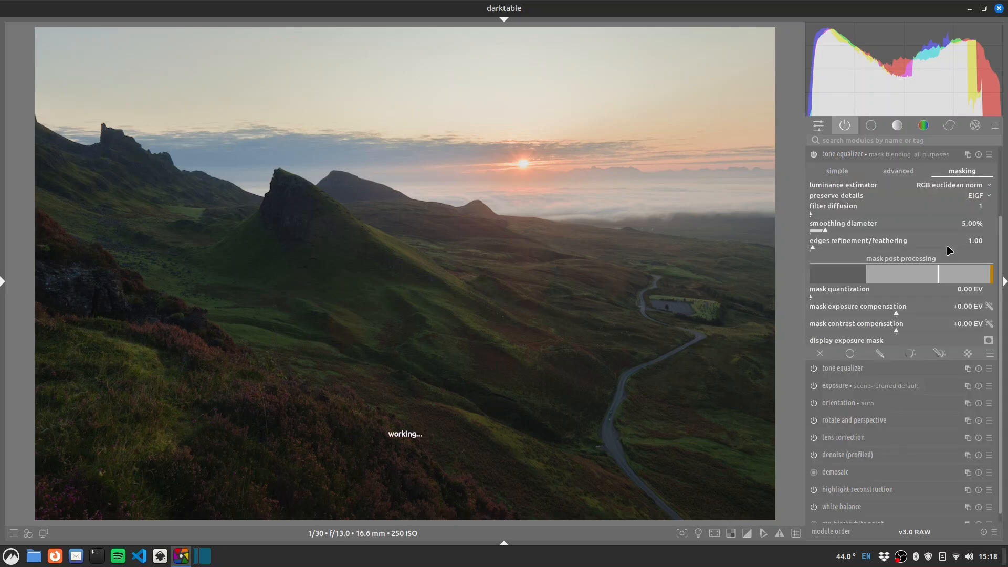
left_click(989, 306)
left_click(989, 324)
Darken the shaded hill's tones in the second tone equalizer, lowering the -7 and -6 EV nodes by about 0.5 EV.
left_click(899, 171)
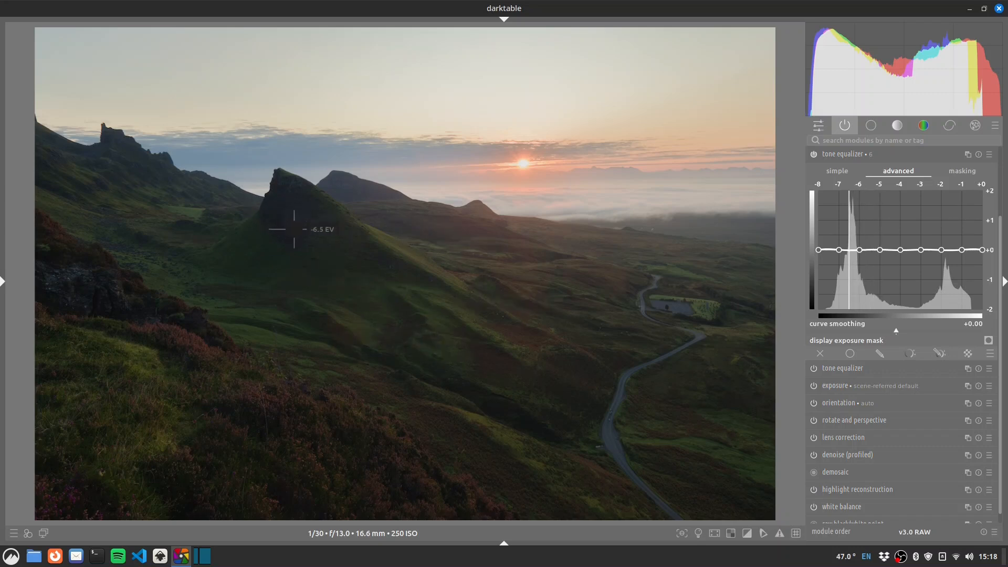
scroll(294, 229, "down", 2)
scroll(294, 229, "down", 1)
scroll(294, 229, "down", 1)
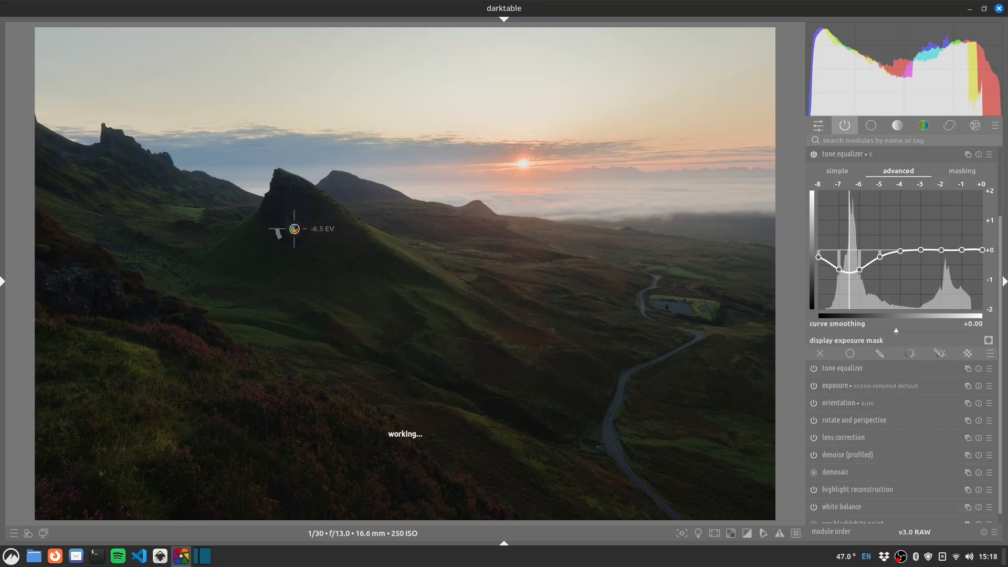
scroll(294, 229, "down", 1)
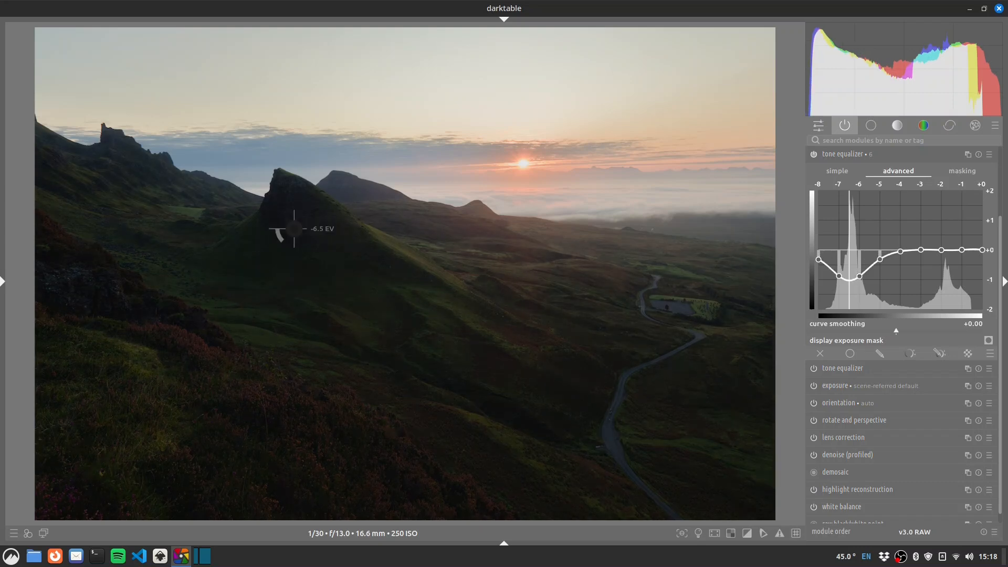
scroll(294, 229, "up", 1)
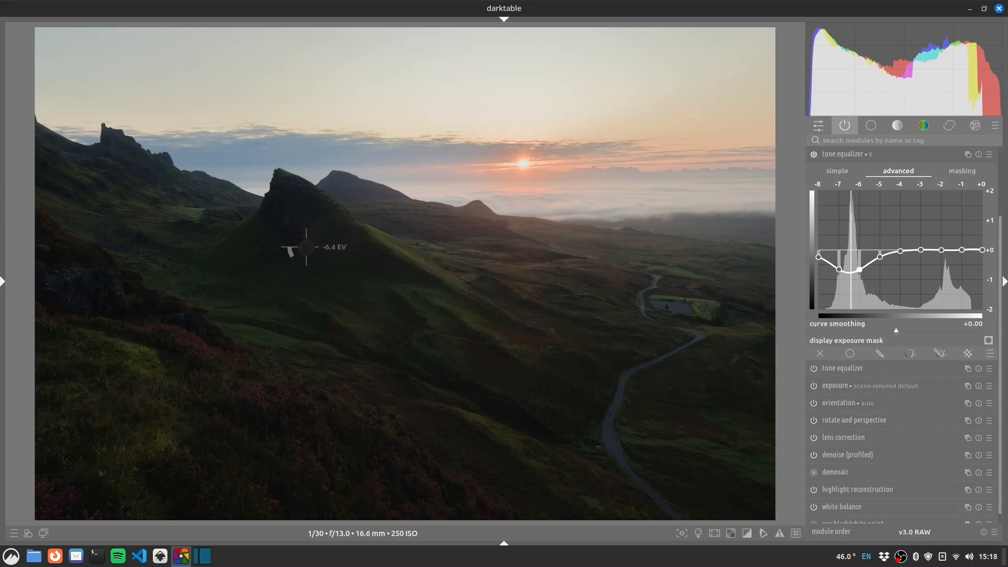
scroll(291, 251, "up", 1)
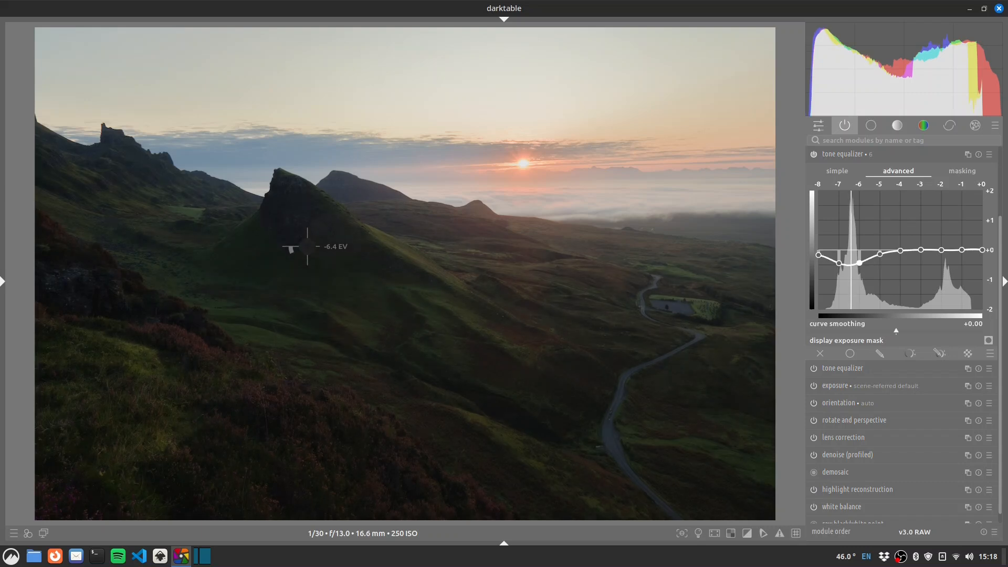
Limit the second tone equalizer with a drawn path mask outlining the pointed hill.
left_click(880, 353)
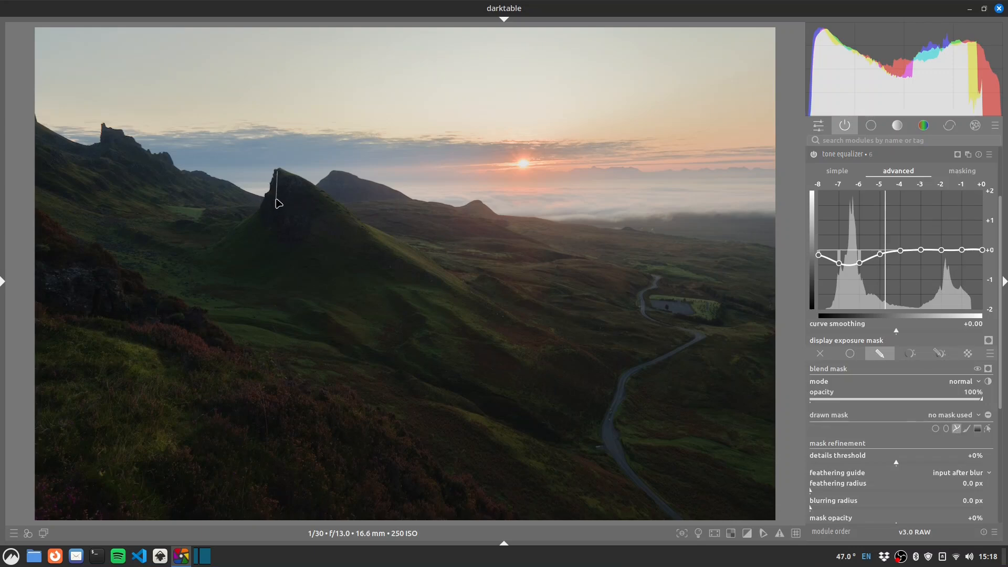
left_click(210, 252)
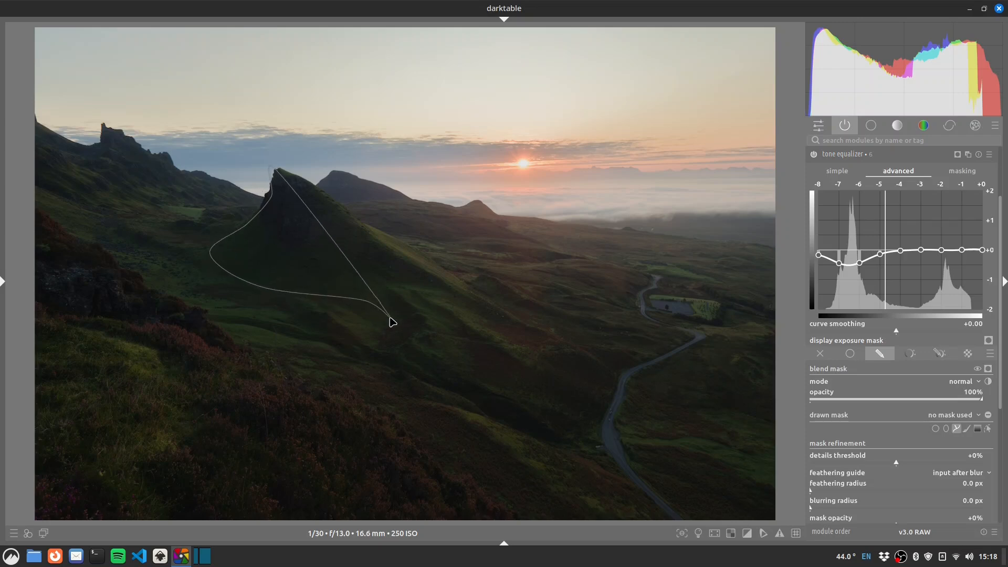
left_click(440, 281)
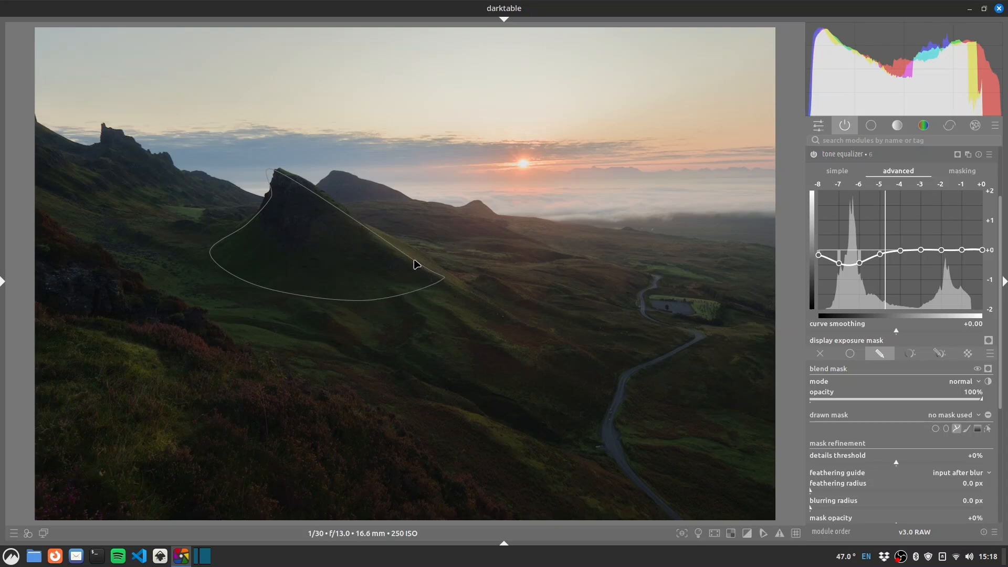
right_click(440, 279)
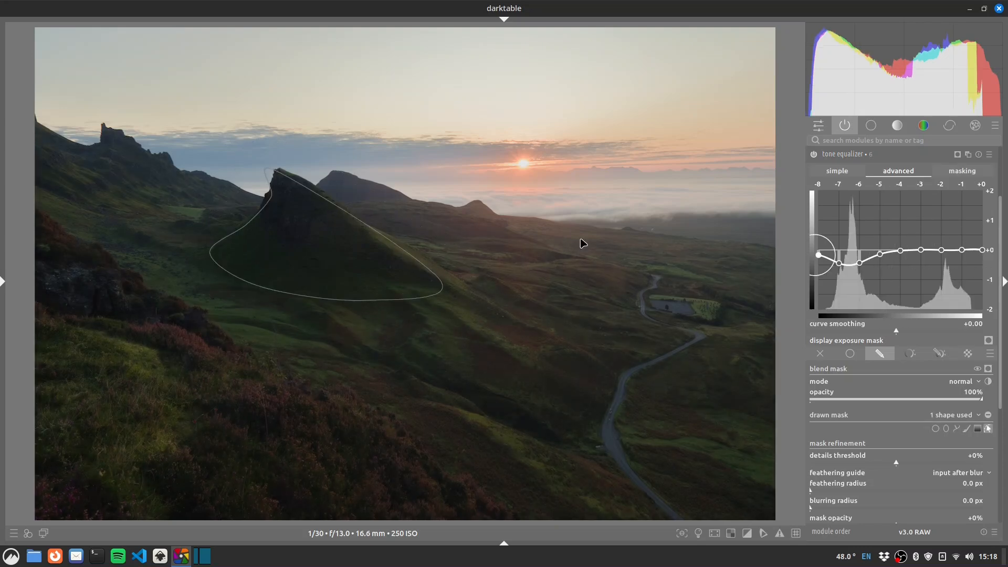
Move the hill mask's peak node slightly inward and tighten its feather border around the peak and the lower right corner.
left_click_drag(277, 172, 292, 176)
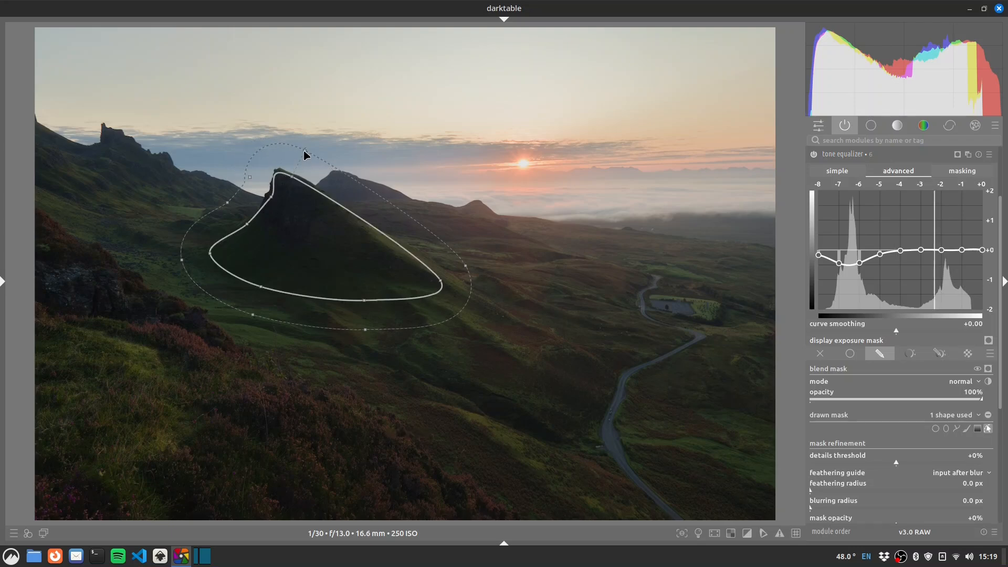
left_click_drag(305, 154, 299, 165)
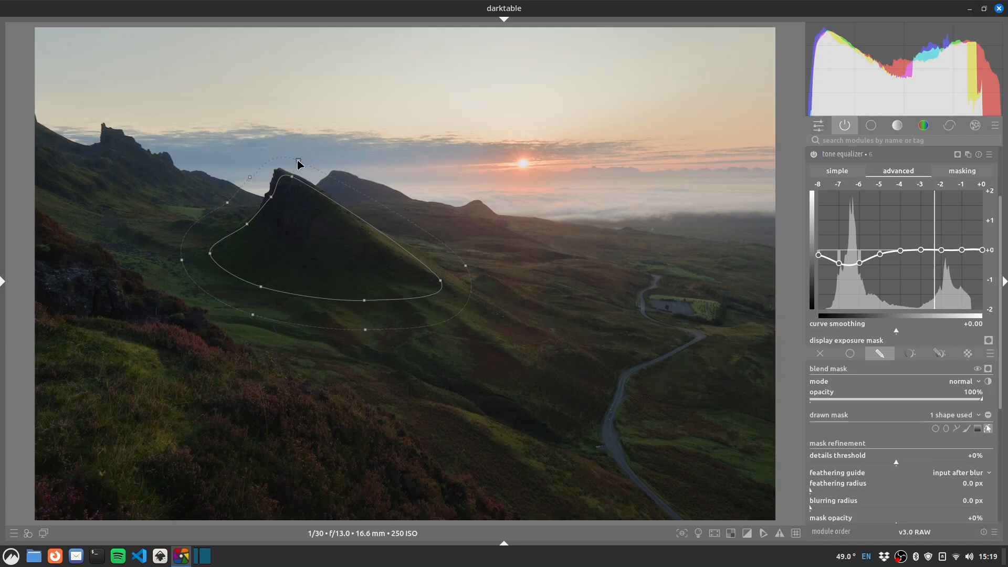
left_click_drag(249, 180, 259, 192)
left_click_drag(464, 271, 444, 276)
Add a second path shape to the drawn mask over the dark slope just below the hill's right foot.
left_click(956, 429)
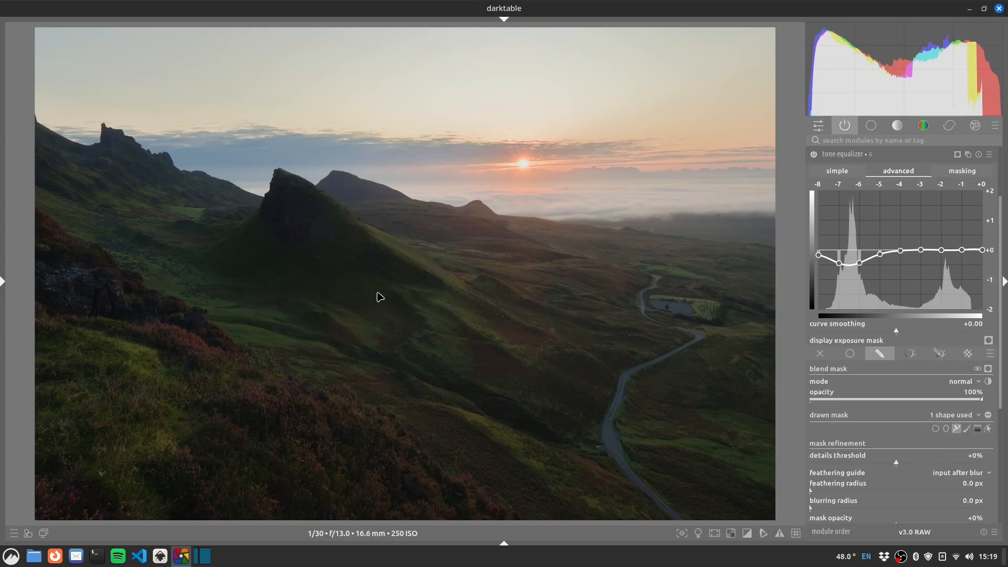
left_click(410, 329)
left_click(384, 359)
left_click(433, 319)
right_click(433, 319)
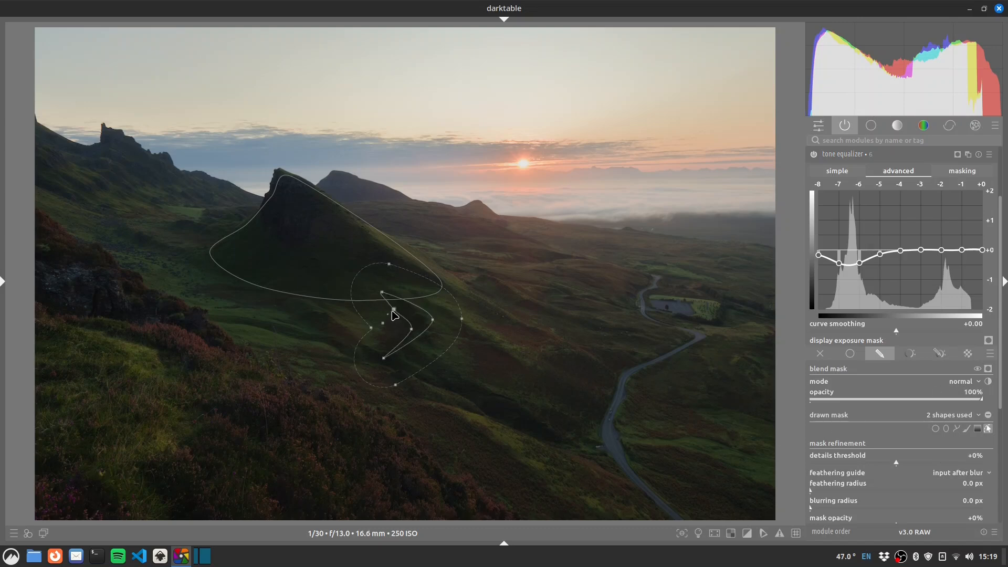
left_click_drag(393, 308, 390, 310)
Add a third, narrow path shape over the shaded patch below the hill's left side and hide the mask outlines.
left_click(957, 428)
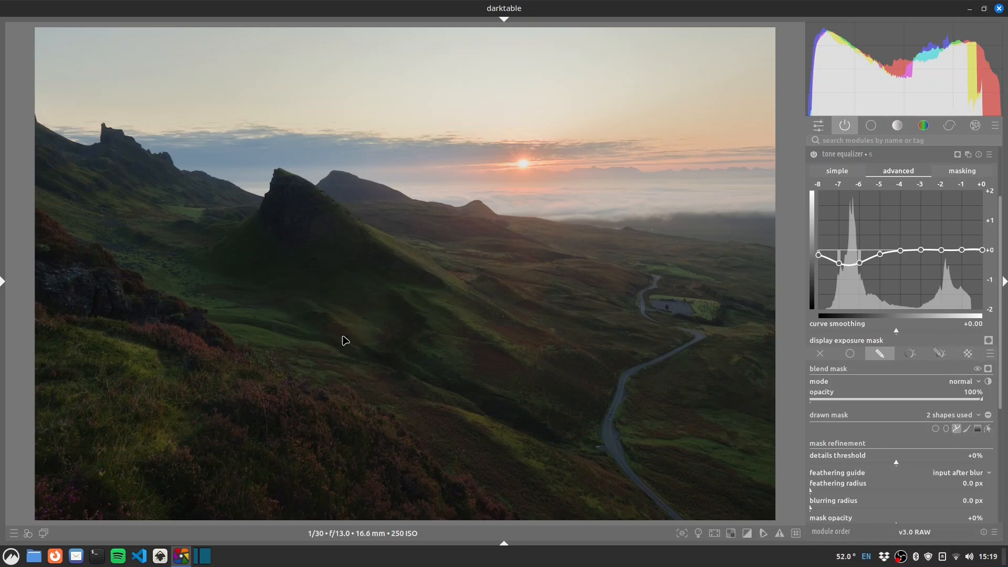
left_click(305, 309)
left_click(358, 340)
left_click(302, 326)
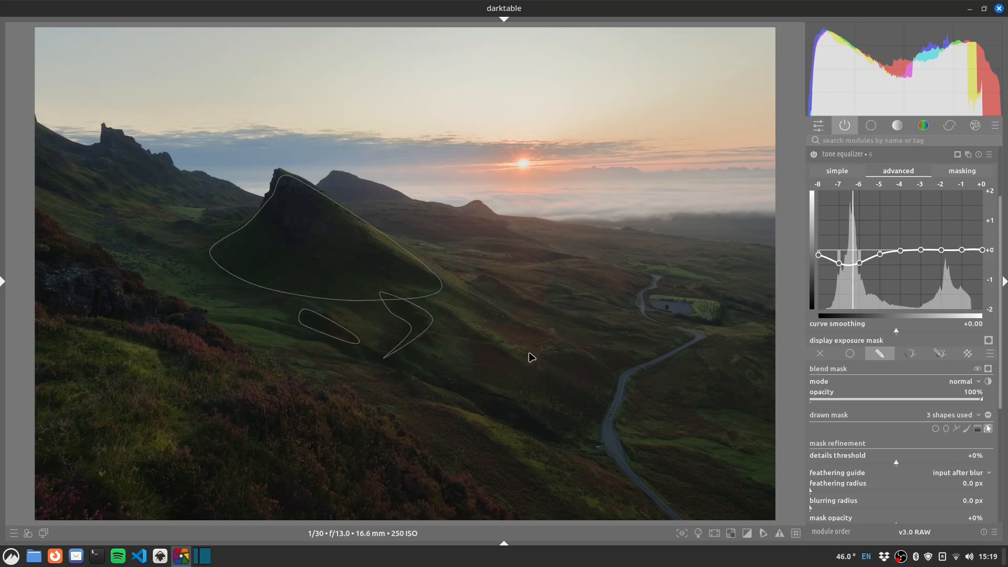
left_click(988, 429)
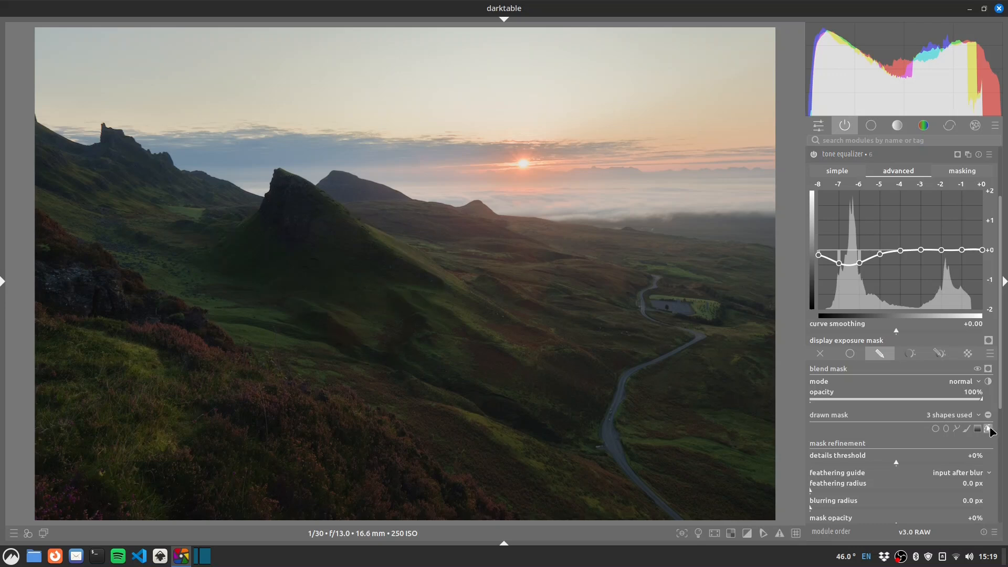
Set the drawn mask's feathering radius to 22.6 px and opacity to 76%, comparing the image with the module off.
left_click(814, 154)
left_click(815, 156)
left_click(815, 156)
left_click(827, 490)
left_click_drag(962, 402, 943, 398)
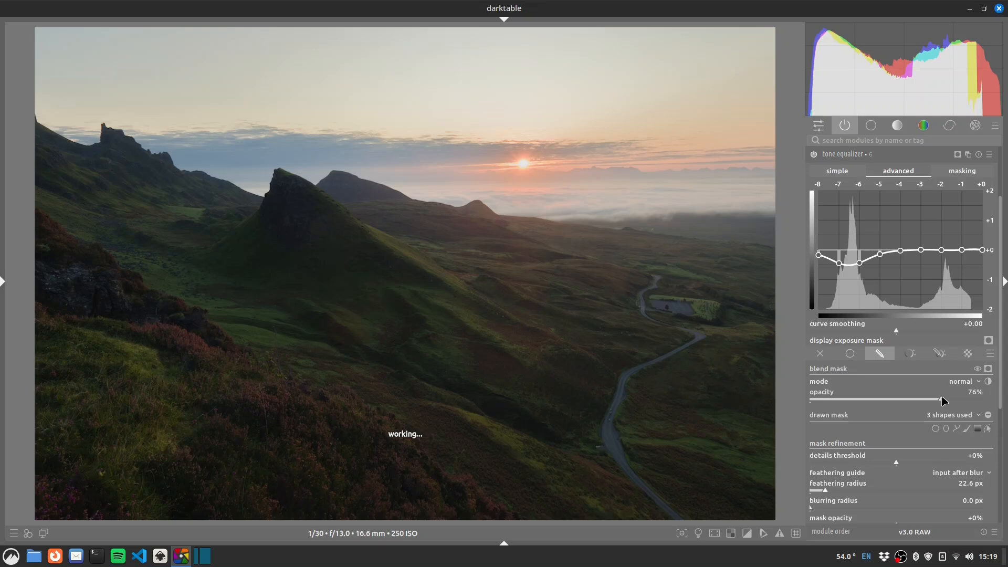
left_click(814, 154)
left_click(817, 154)
left_click(816, 153)
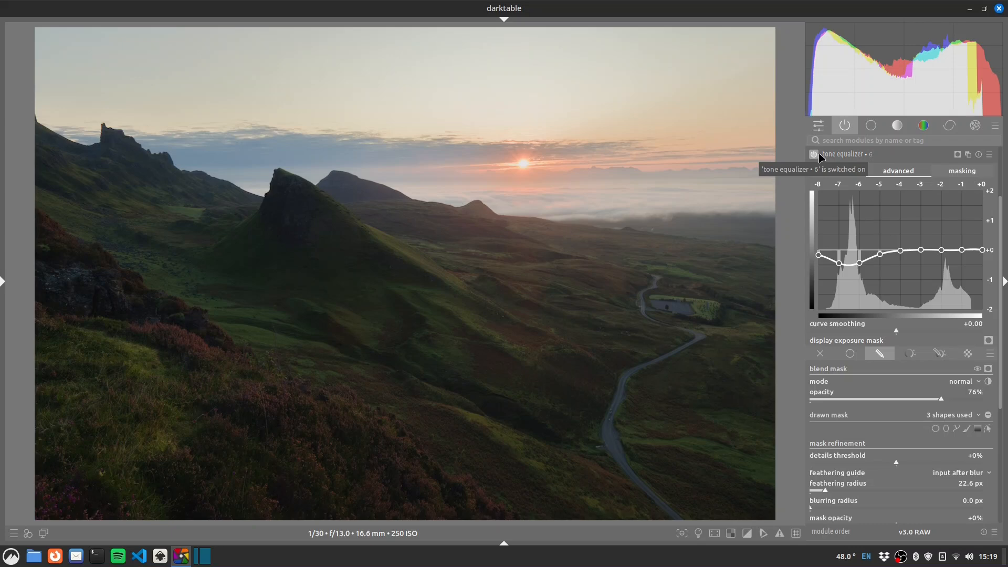
Add a third tone equalizer instance and rename the masked second instance as burning.
right_click(969, 155)
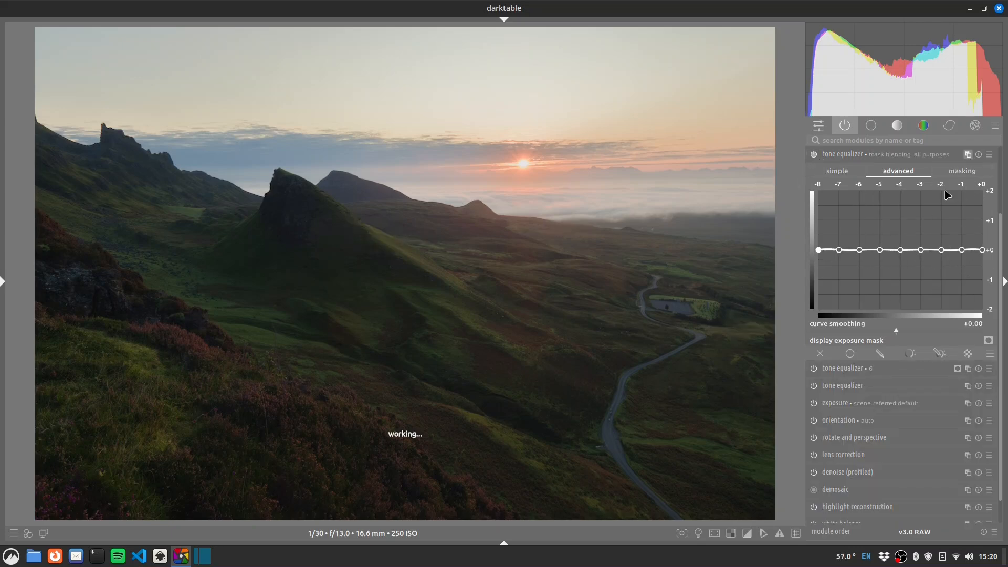
double_click(872, 369)
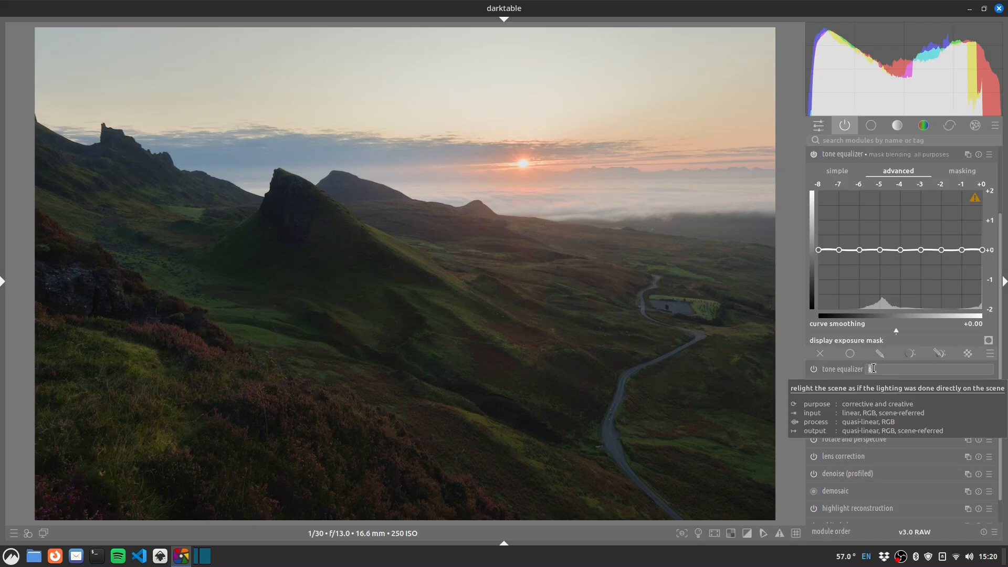
type("burning")
key("Return")
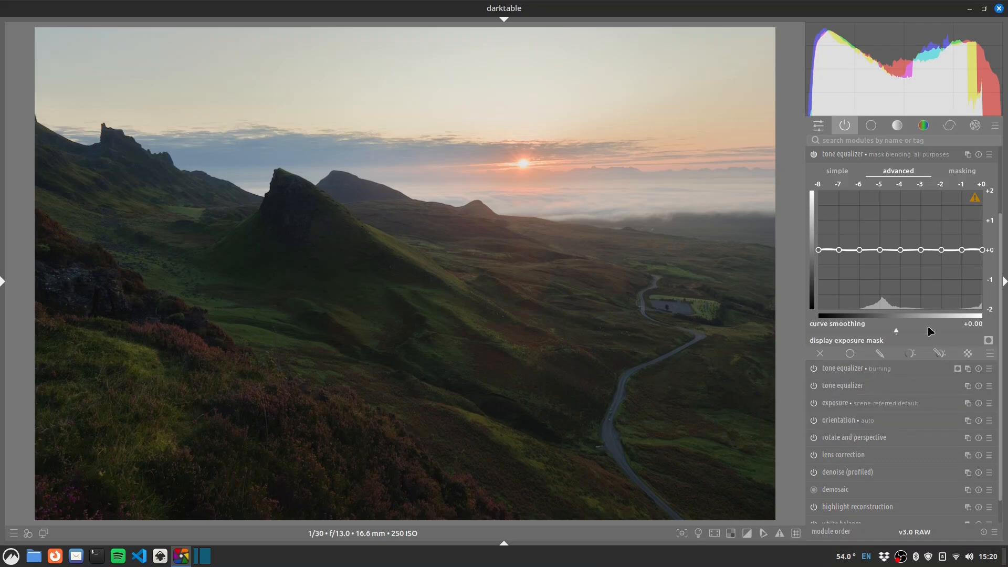
Rename the third tone equalizer instance as dodging.
double_click(907, 155)
type("dodgi")
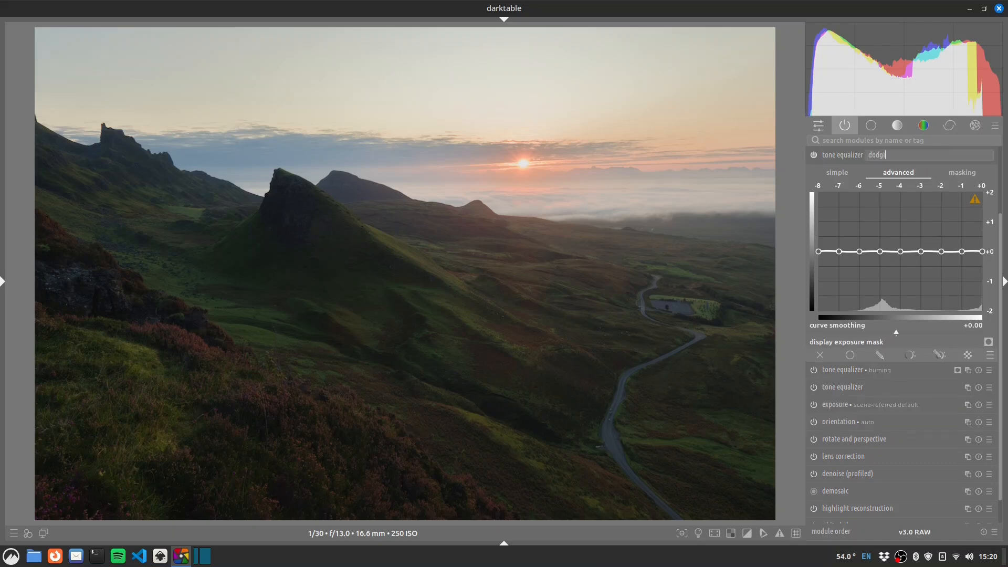
type("ng")
key("Return")
Auto-adjust the mask exposure compensation and mask contrast compensation of the dodging tone equalizer instance.
left_click(960, 172)
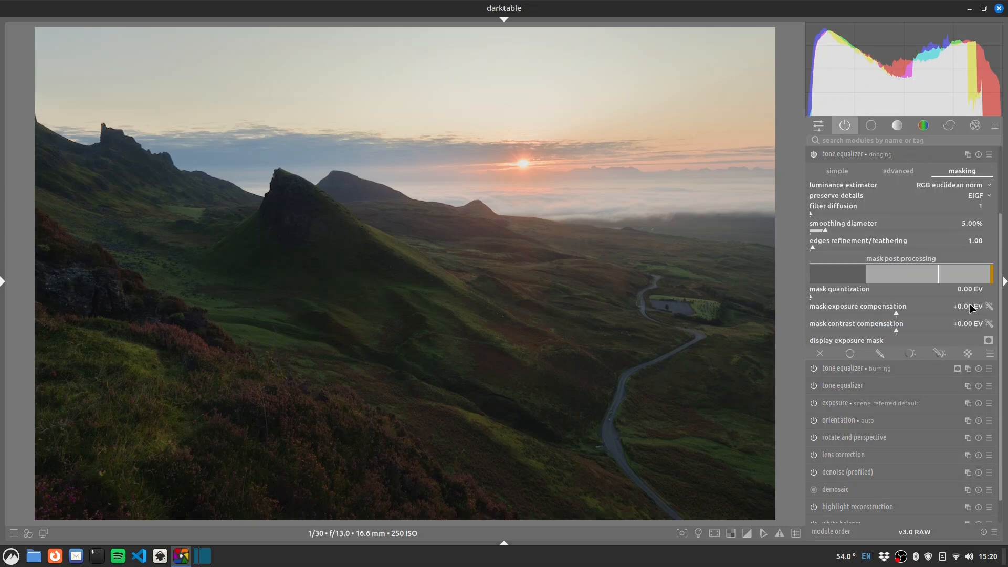
left_click(990, 306)
left_click(990, 324)
Raise the dodging curve around -5 EV to about +0.7 EV by sampling the hill's right slope.
left_click(908, 171)
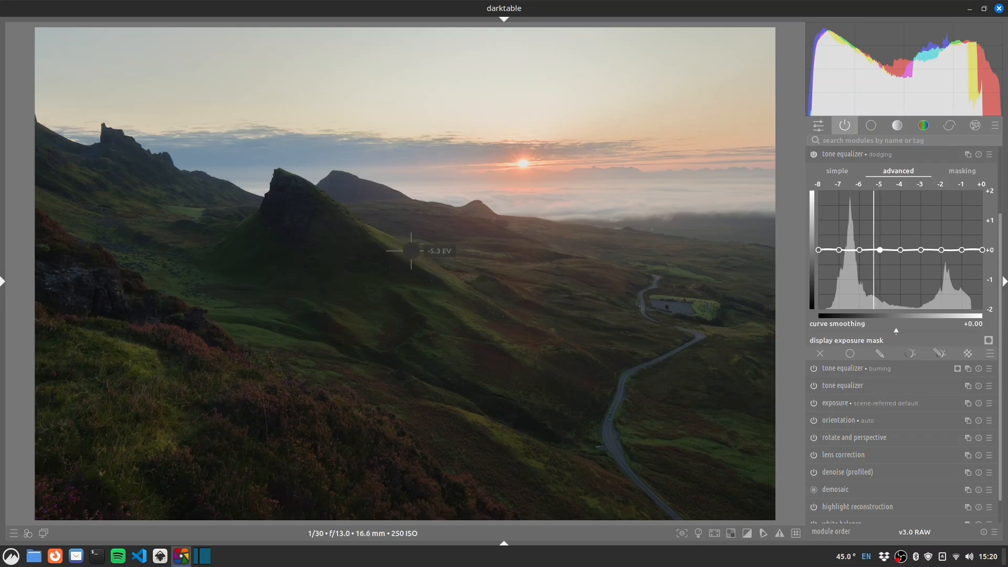
scroll(411, 251, "up", 2)
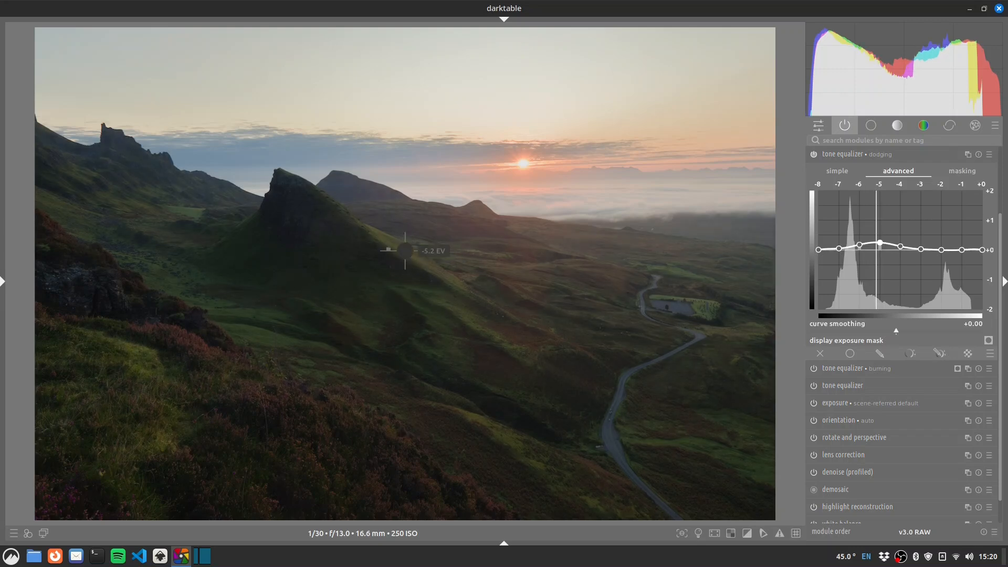
scroll(405, 251, "up", 2)
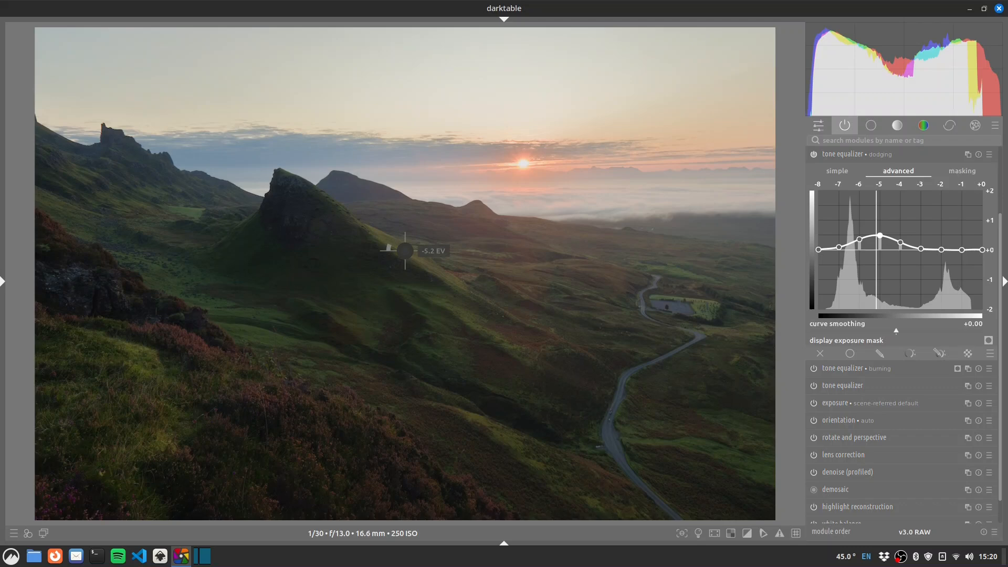
scroll(405, 251, "up", 2)
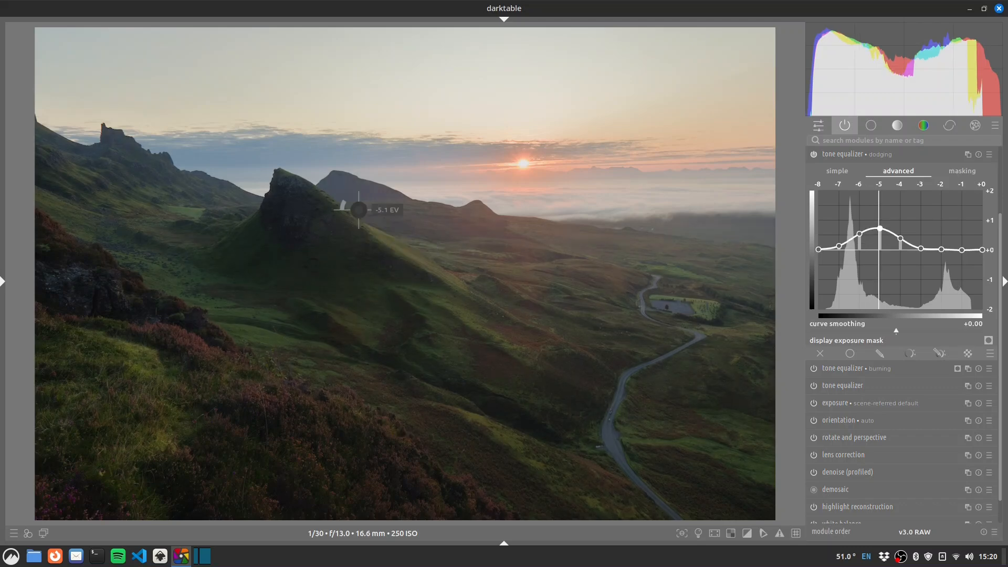
Enable a drawn mask on the dodging instance and add a narrow path shape along the hill's lit right slope.
left_click(881, 353)
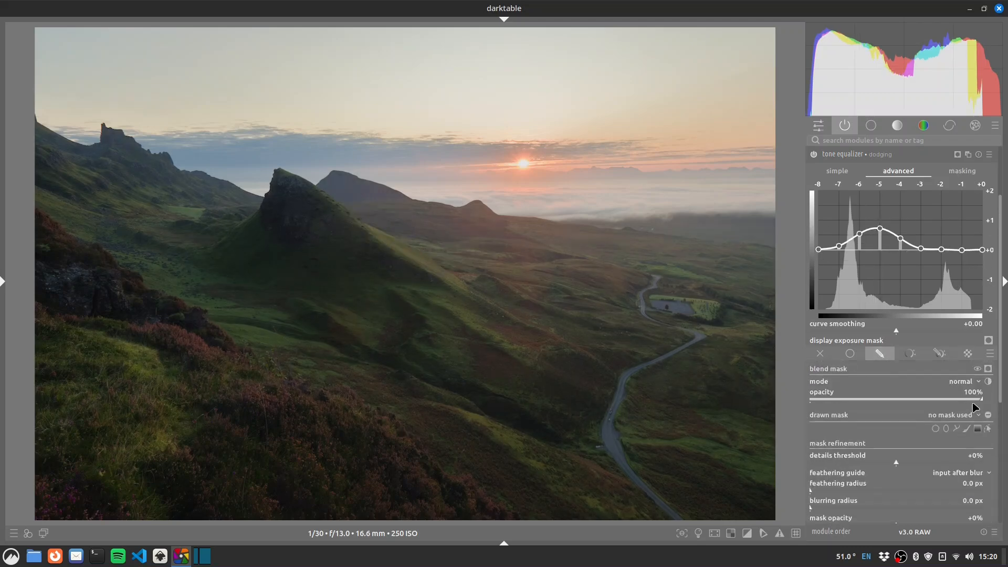
left_click(361, 225)
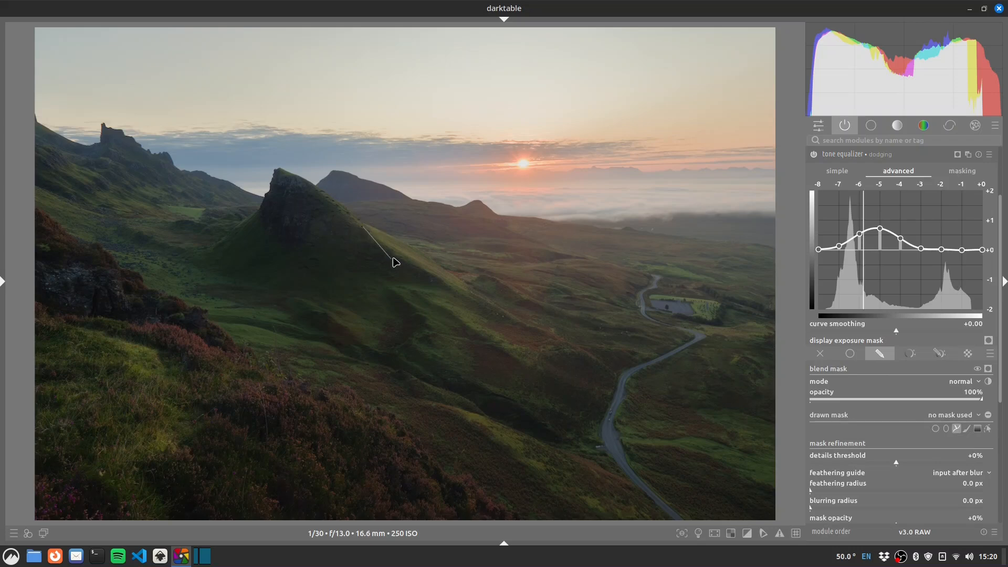
left_click(499, 306)
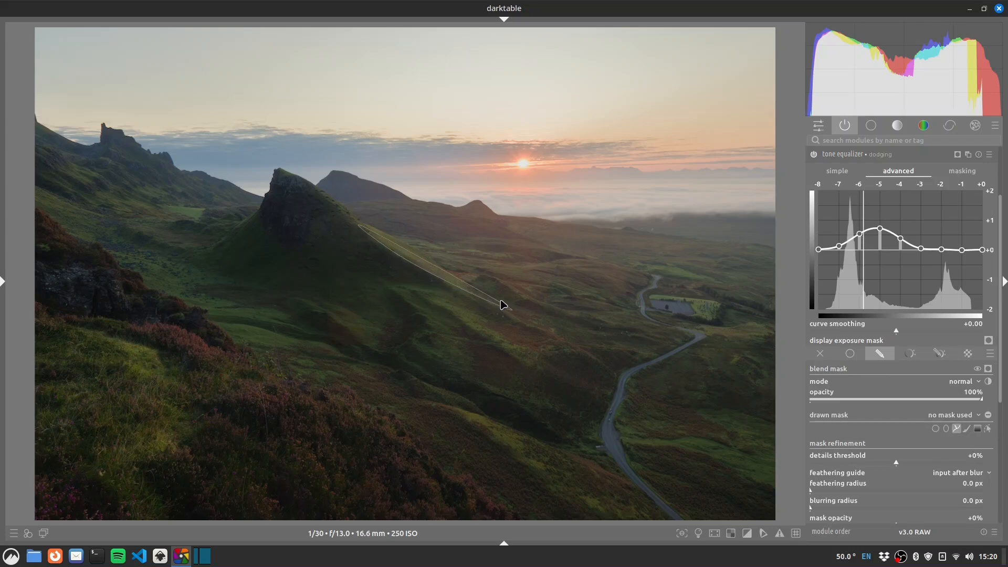
right_click(451, 268)
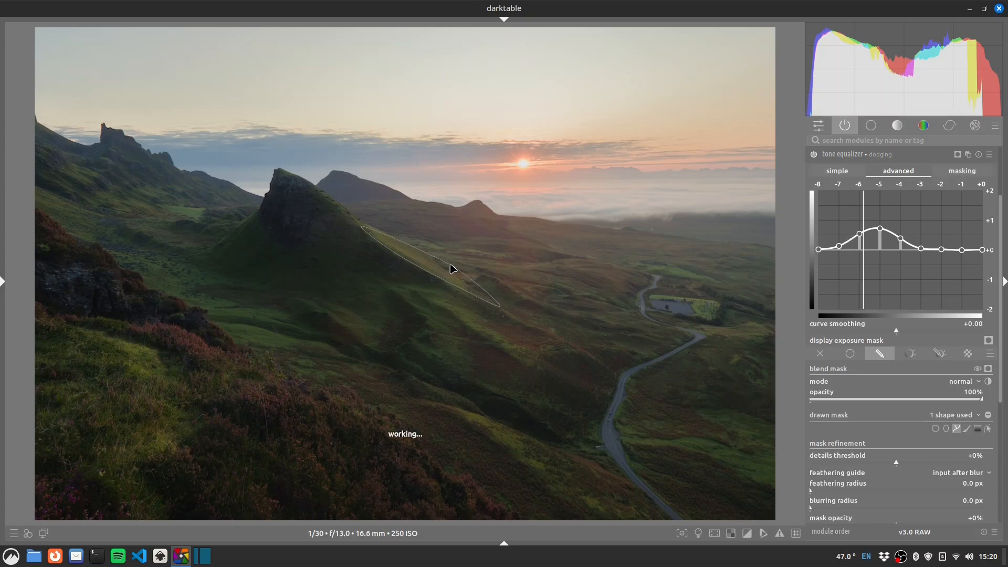
Tighten the feather border of the slope path and set the mask opacity to 76%.
left_click_drag(394, 277, 396, 263)
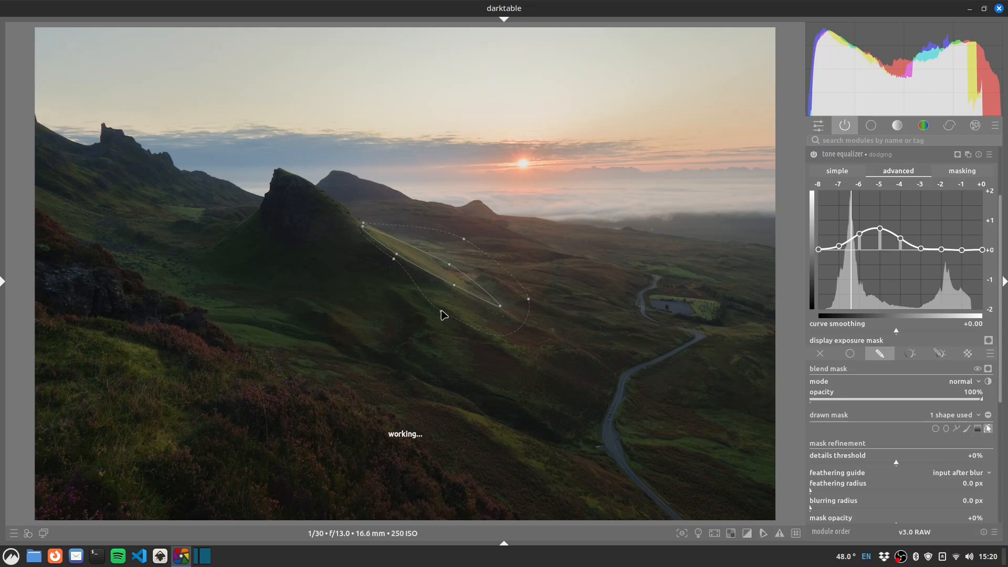
left_click_drag(443, 315, 454, 304)
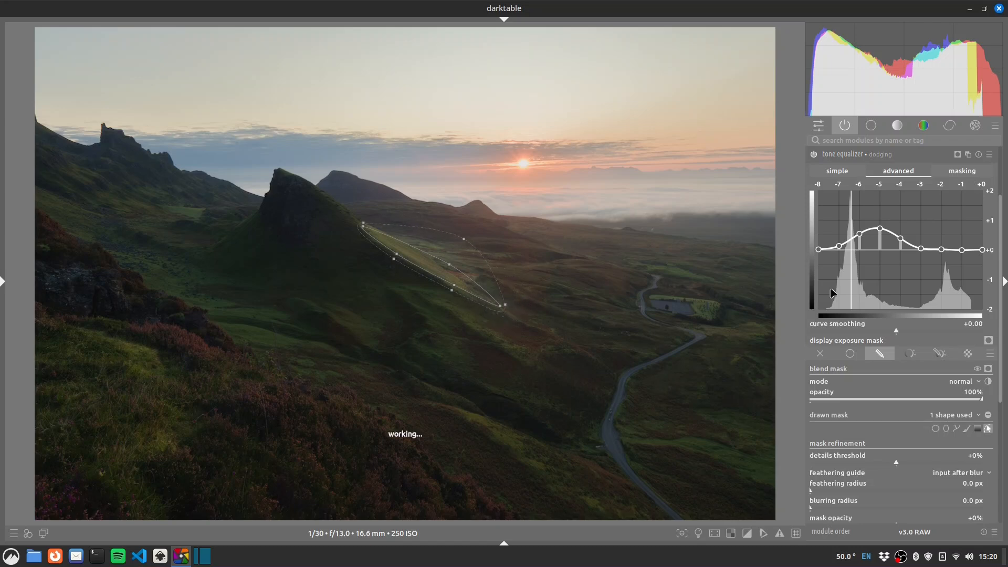
left_click(814, 154)
left_click(814, 155)
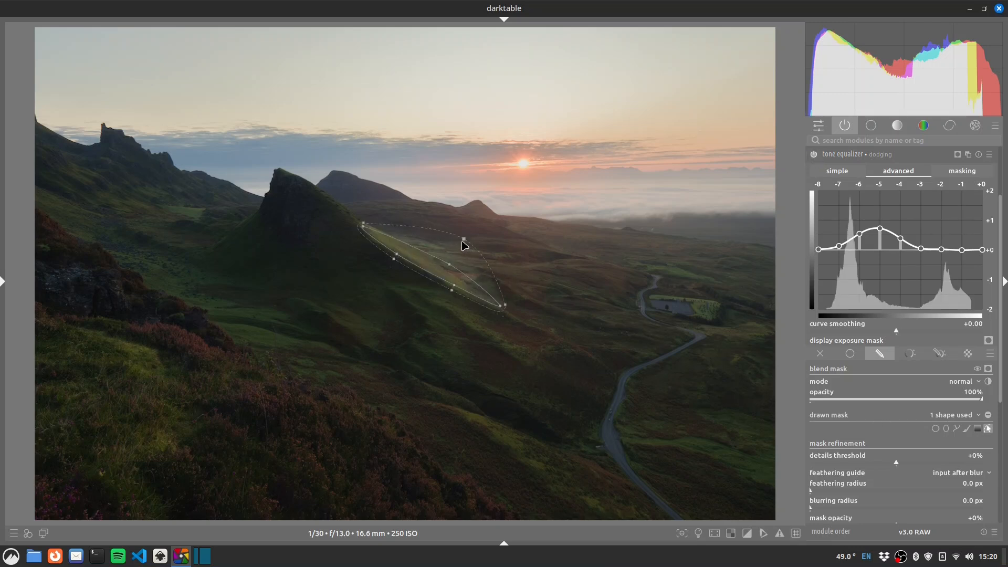
left_click_drag(462, 237, 461, 245)
left_click_drag(953, 402, 942, 402)
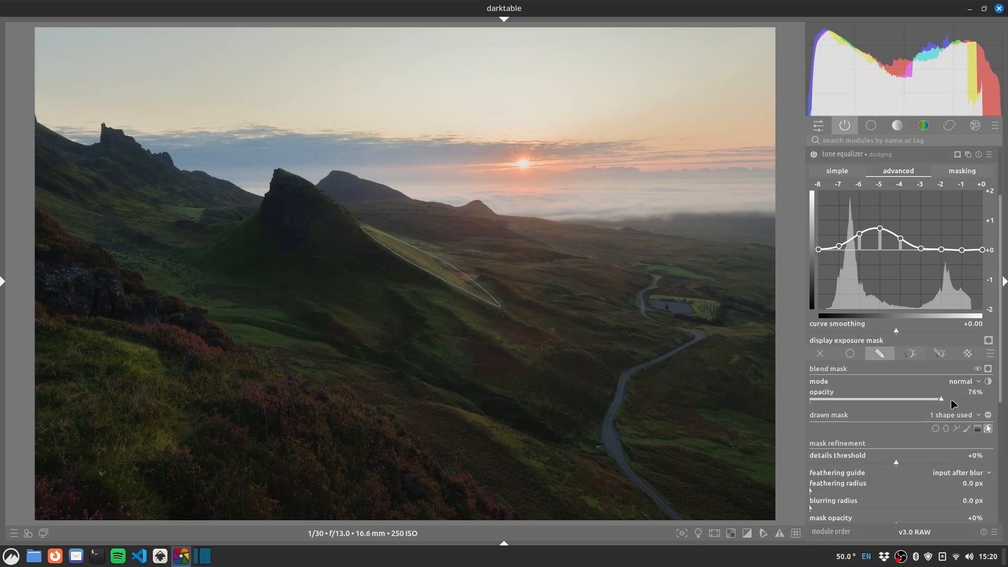
Add a second, elongated path shape over the lit ridge just below the first shape.
left_click(956, 428)
left_click(430, 295)
right_click(537, 347)
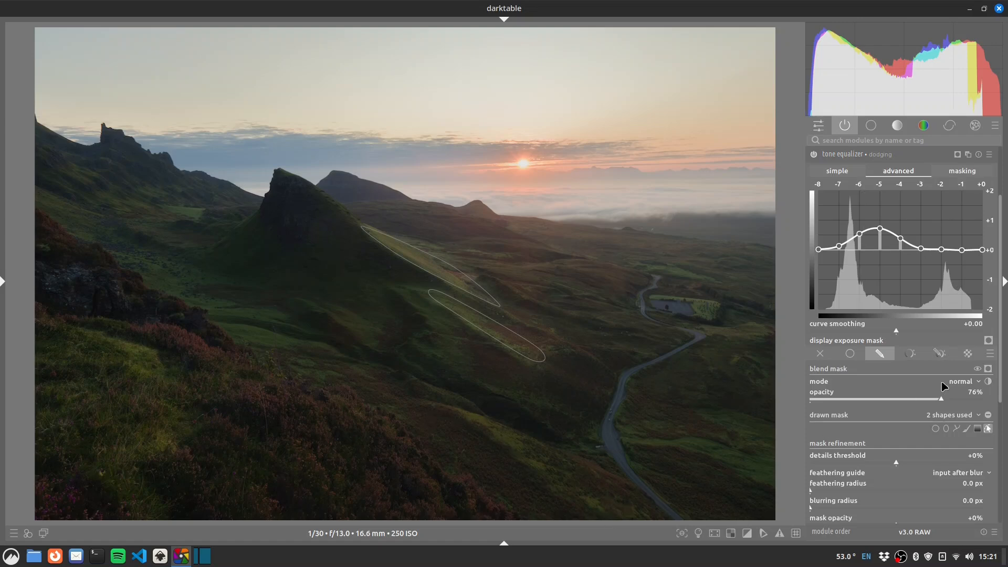
Add a third path shape over the grassy slope beside the lower end of the road and hide the mask outlines.
left_click(956, 428)
mouse_move(464, 416)
left_mouse_down()
mouse_move(588, 509)
mouse_move(625, 519)
mouse_move(647, 499)
mouse_move(617, 472)
left_mouse_up()
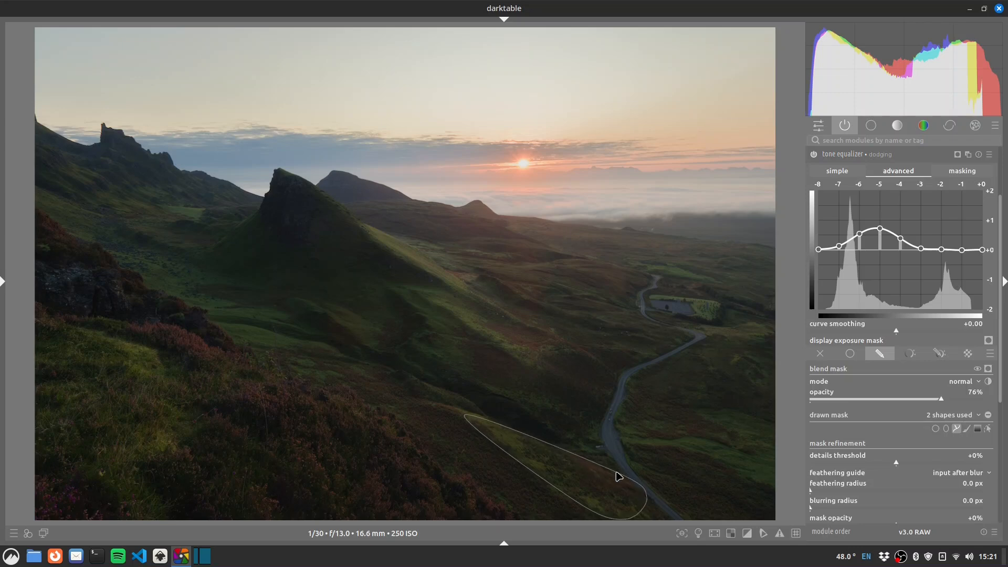
right_click(550, 431)
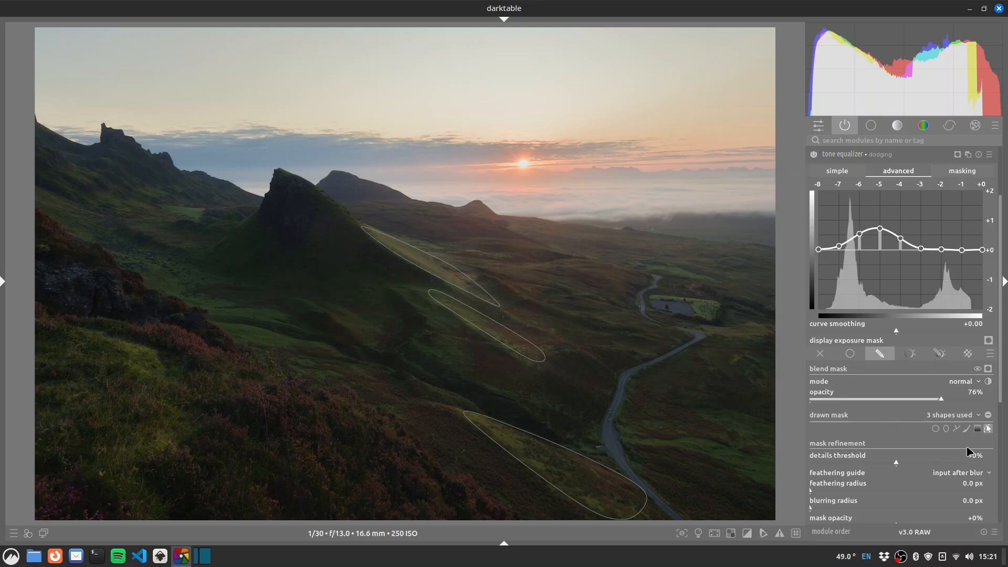
left_click(987, 428)
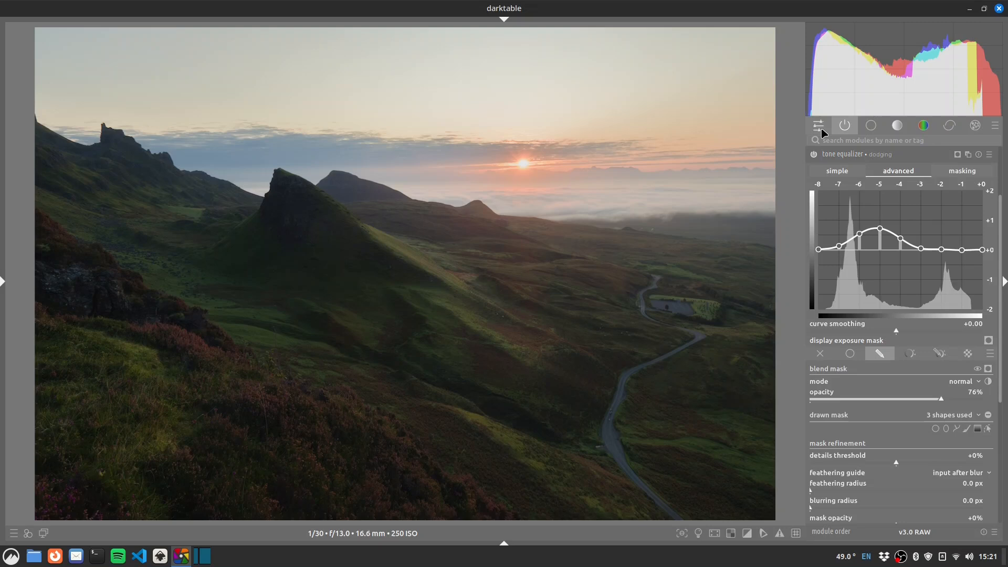
Compare the image with the dodging instance off and on, and inspect its blend mask overlay.
left_click(814, 155)
left_click(815, 155)
left_click(987, 369)
left_click(987, 369)
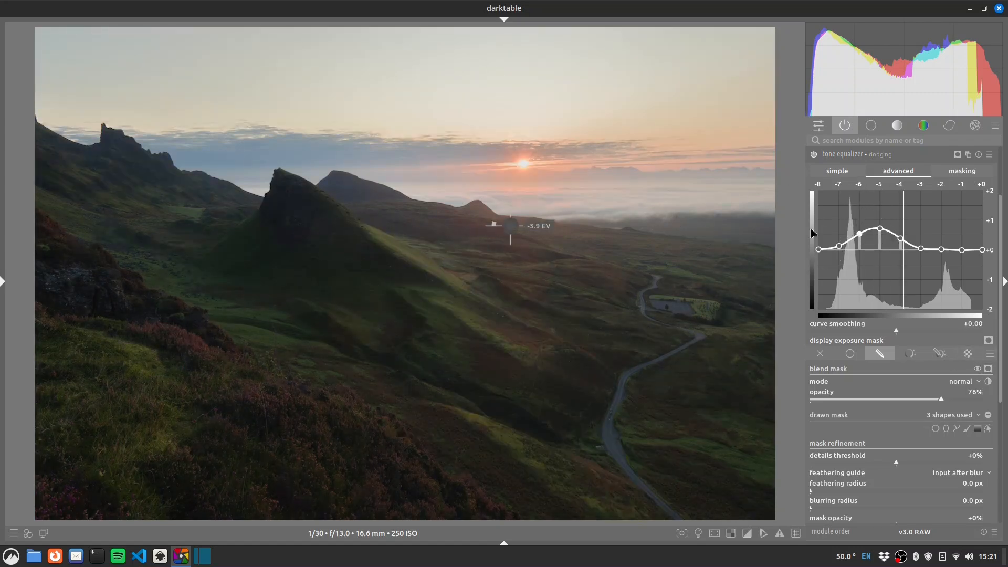
Pull the first path's upper node inward, set the feathering radius to 28.6 px, and hide the mask outlines.
left_click(990, 428)
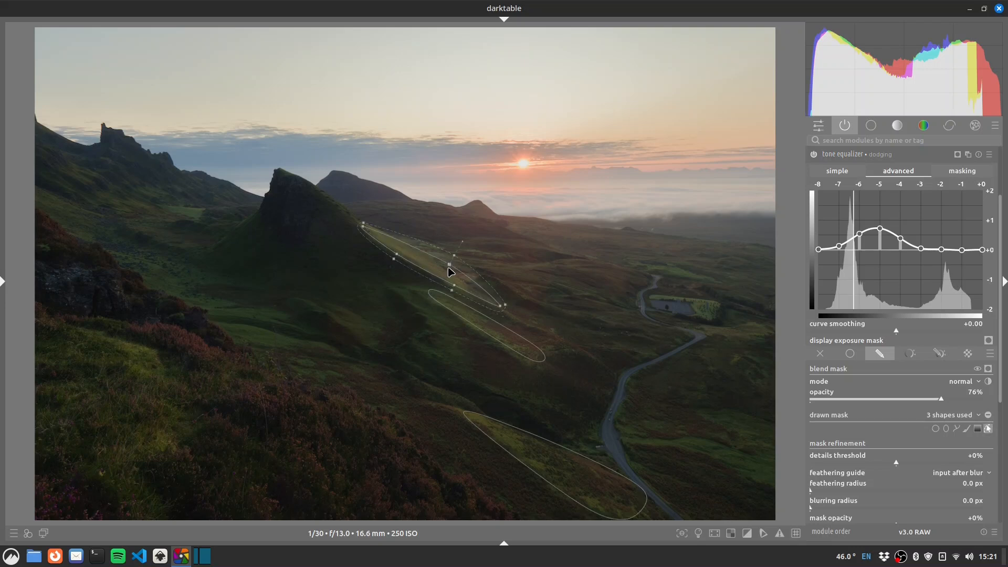
left_click_drag(450, 264, 448, 268)
left_click(830, 490)
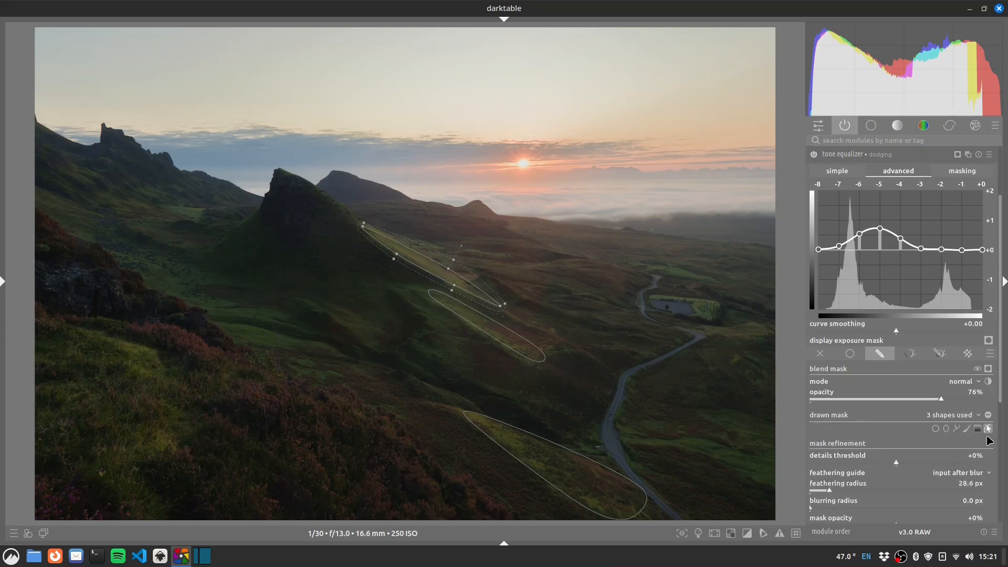
left_click(988, 429)
Compare the image with the dodging instance off and on, and reduce its mask opacity to 58%.
left_click(814, 155)
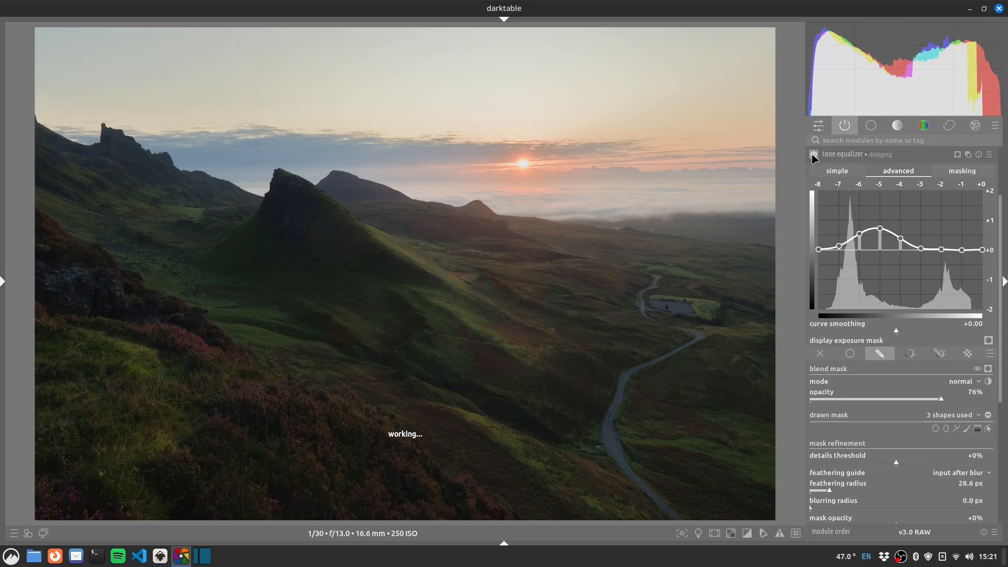
left_click(814, 155)
left_click_drag(941, 399, 912, 401)
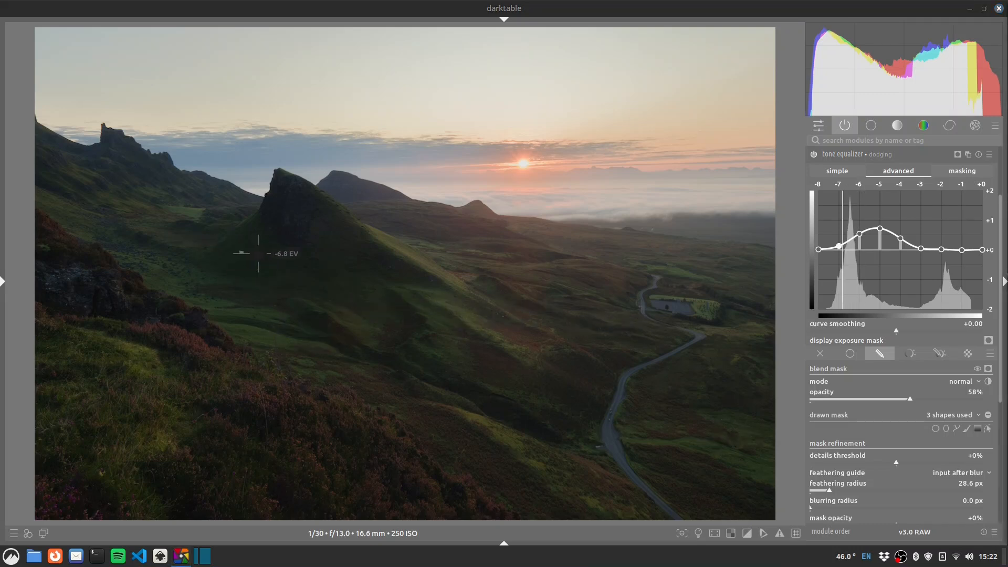
Search the modules for color eq, enable the color equalizer, and expand its settings.
left_click(897, 141)
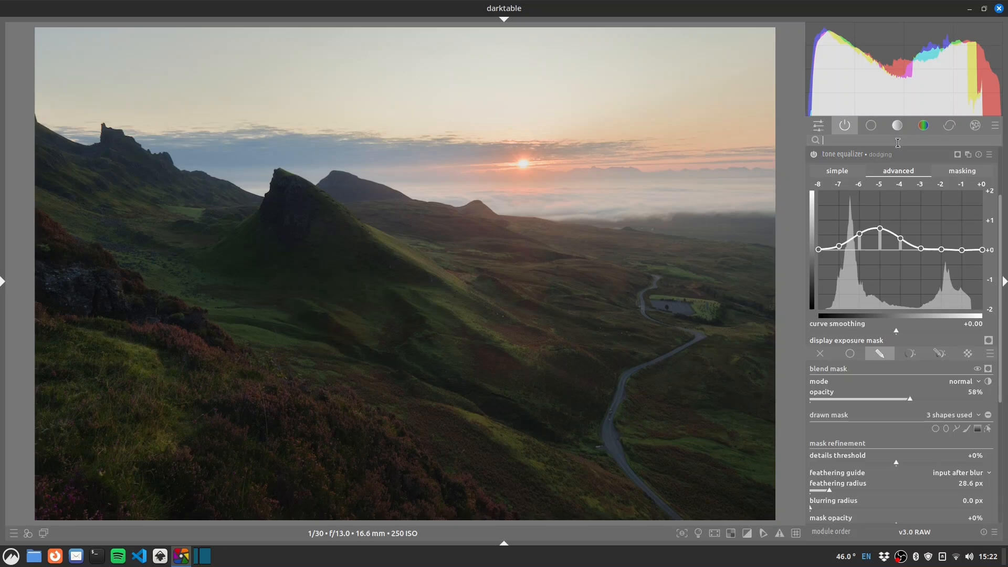
type("color eq")
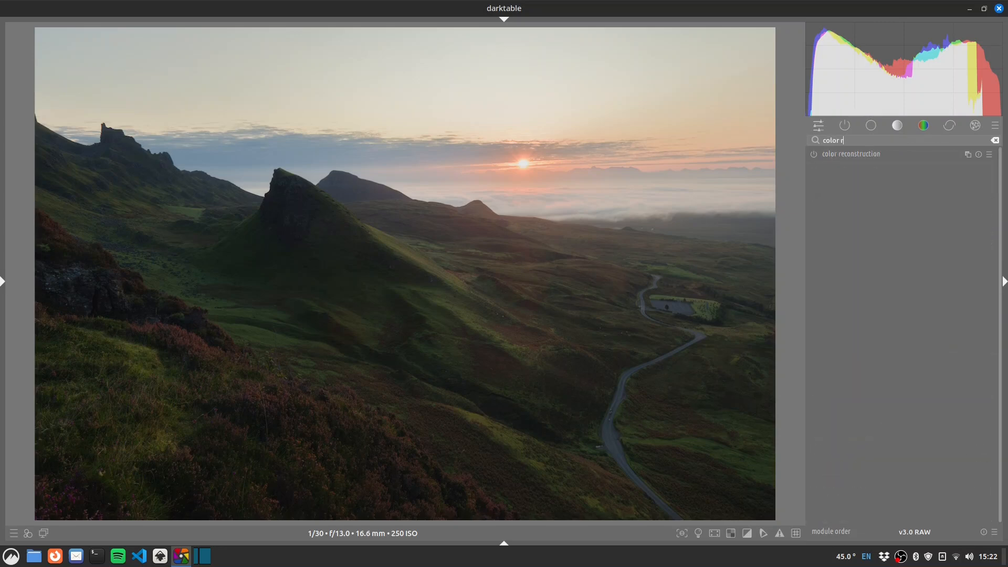
left_click(813, 155)
left_click(843, 155)
Sample the hue of the green grass left of the valley and set the color equalizer's node placement to +10°.
left_click(990, 291)
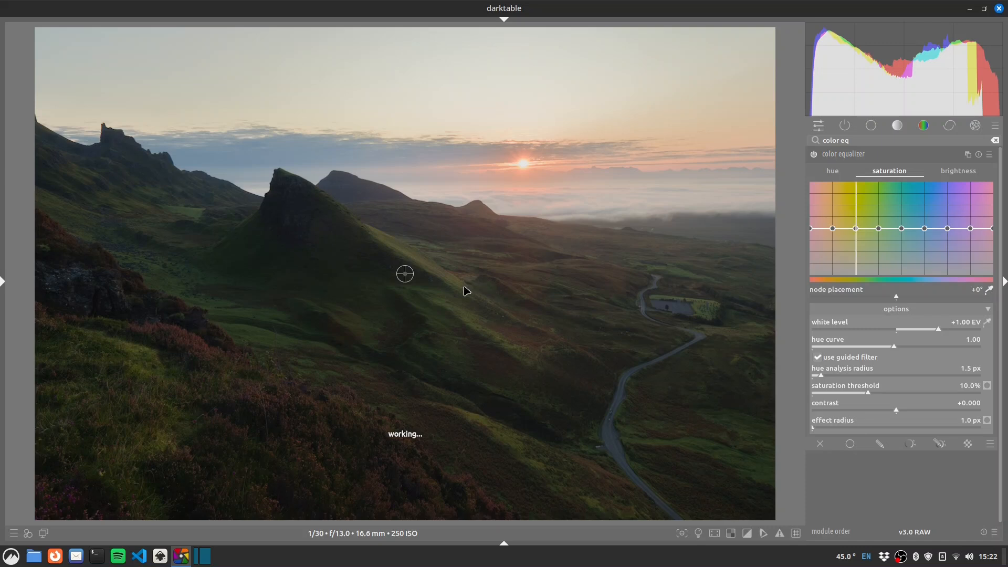
left_click(270, 317)
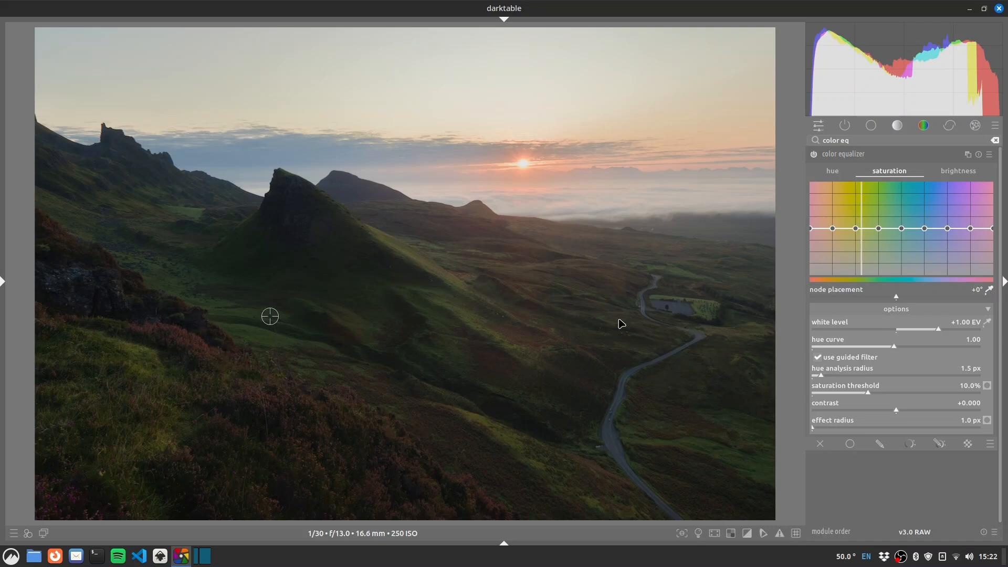
scroll(898, 298, "down", 1)
mouse_move(897, 297)
left_mouse_down()
mouse_move(887, 295)
mouse_move(937, 299)
left_mouse_up()
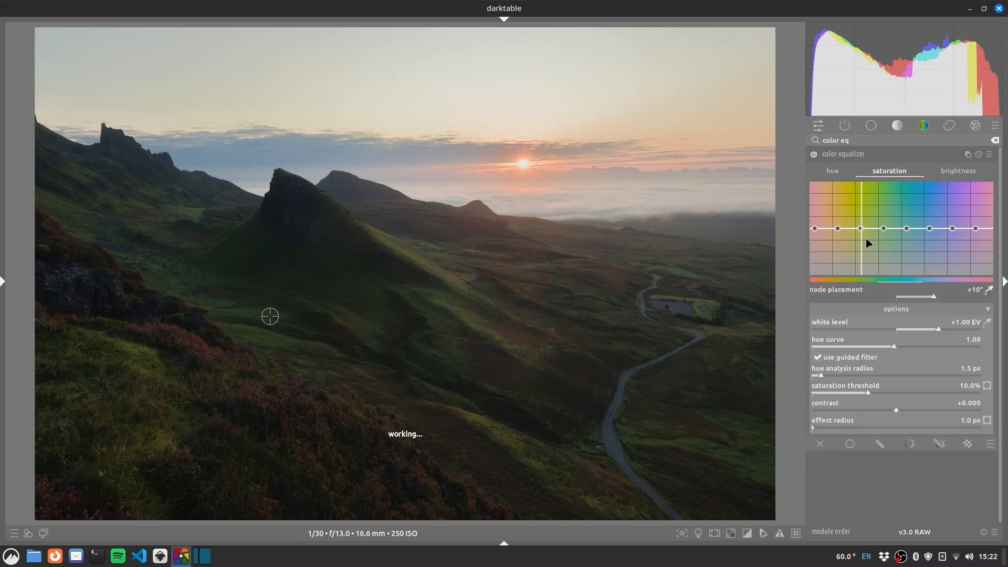
Lower the saturation node at the sampled yellow-green hue and set the hue curve to 1.47.
left_click_drag(865, 233, 867, 234)
left_click_drag(912, 350, 935, 349)
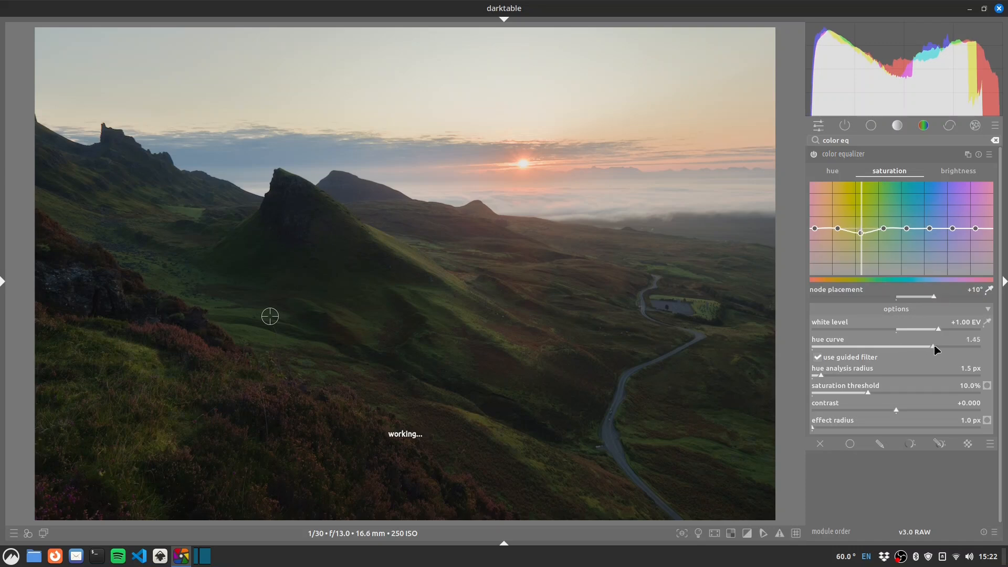
left_click_drag(862, 239, 863, 237)
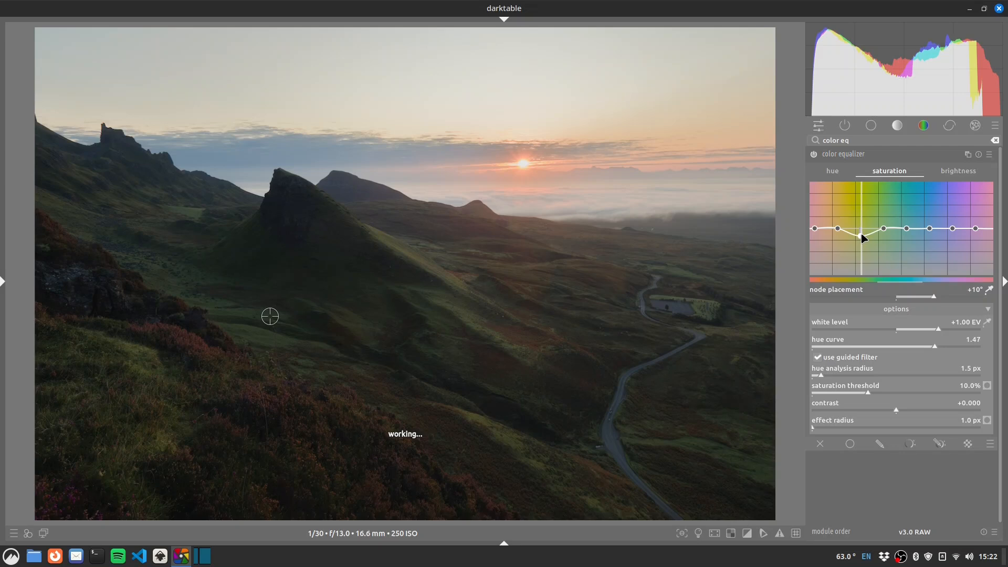
left_click_drag(863, 238, 863, 236)
Compare the image with the color equalizer off and on.
left_click(824, 157)
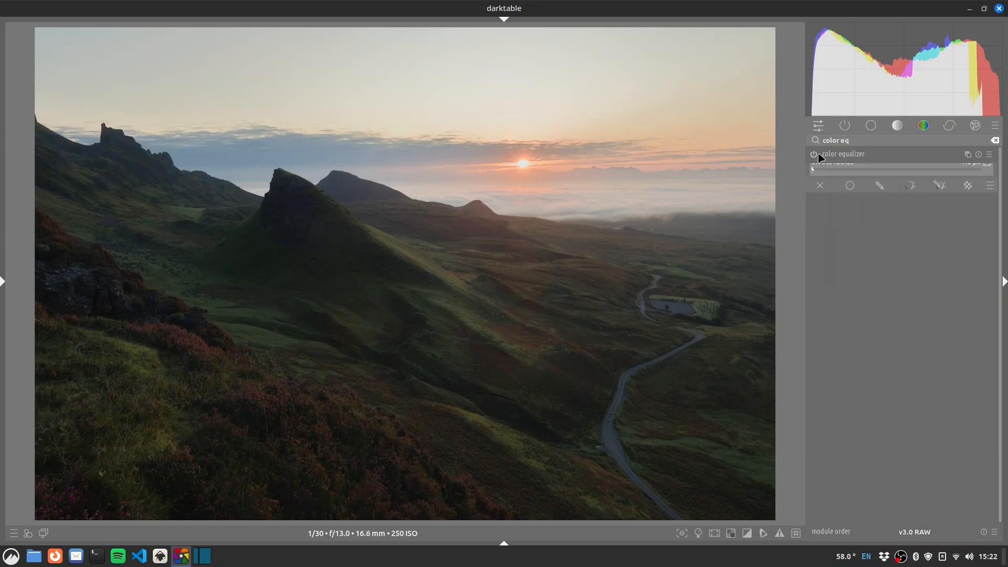
left_click(814, 154)
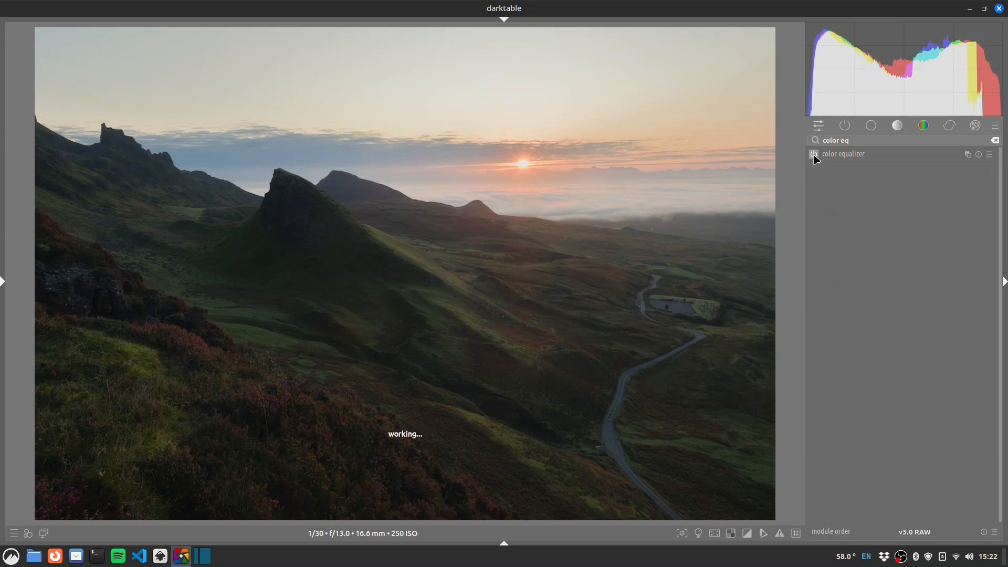
left_click(862, 155)
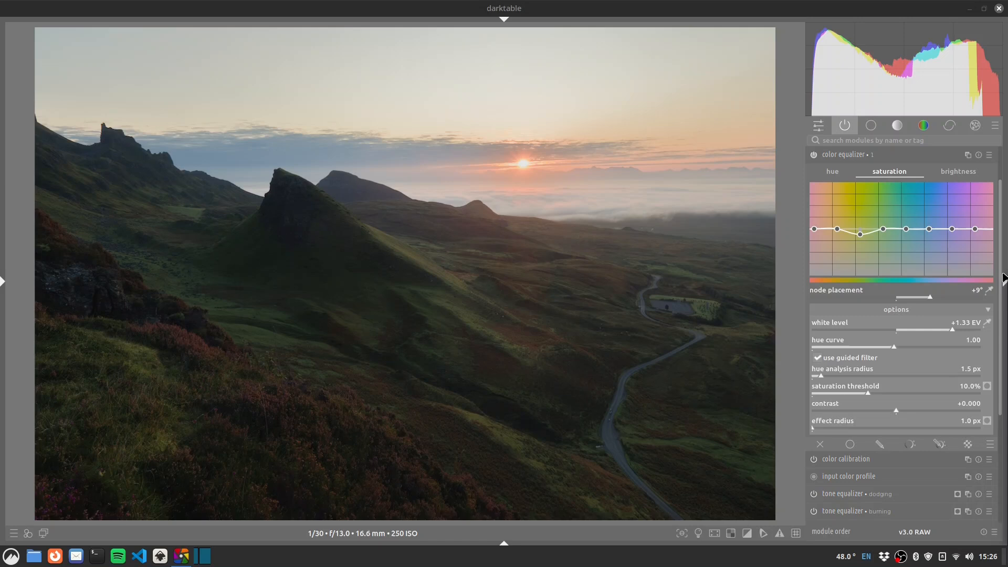
Sample the hue of the heather on the left slope and raise the saturation of the red and orange nodes.
left_click(989, 290)
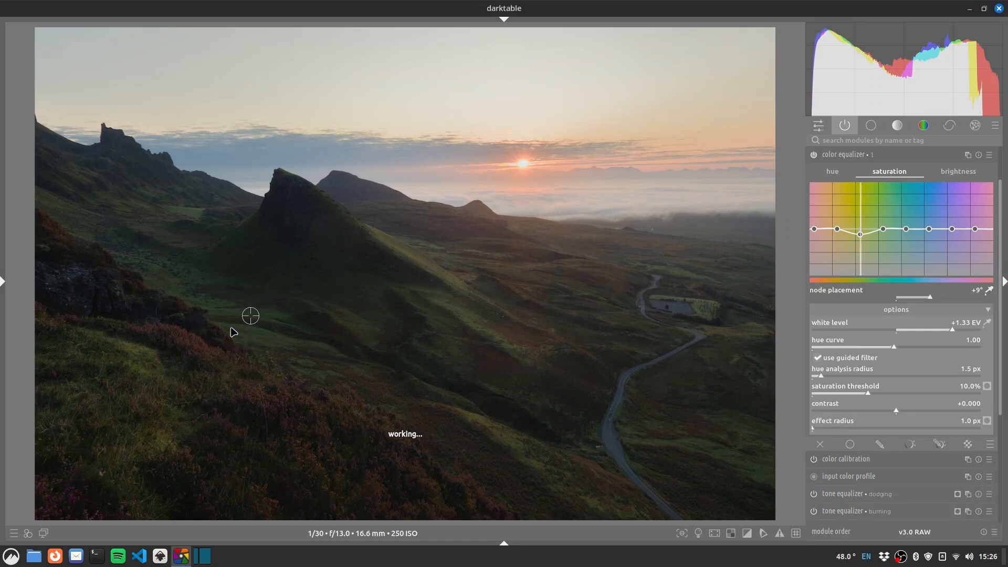
left_click(183, 340)
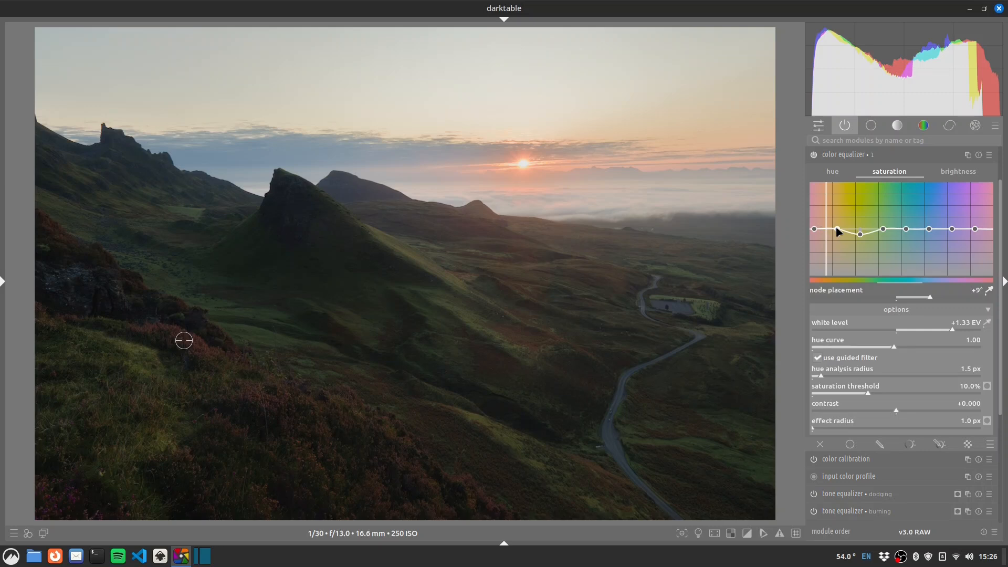
left_click_drag(837, 230, 819, 224)
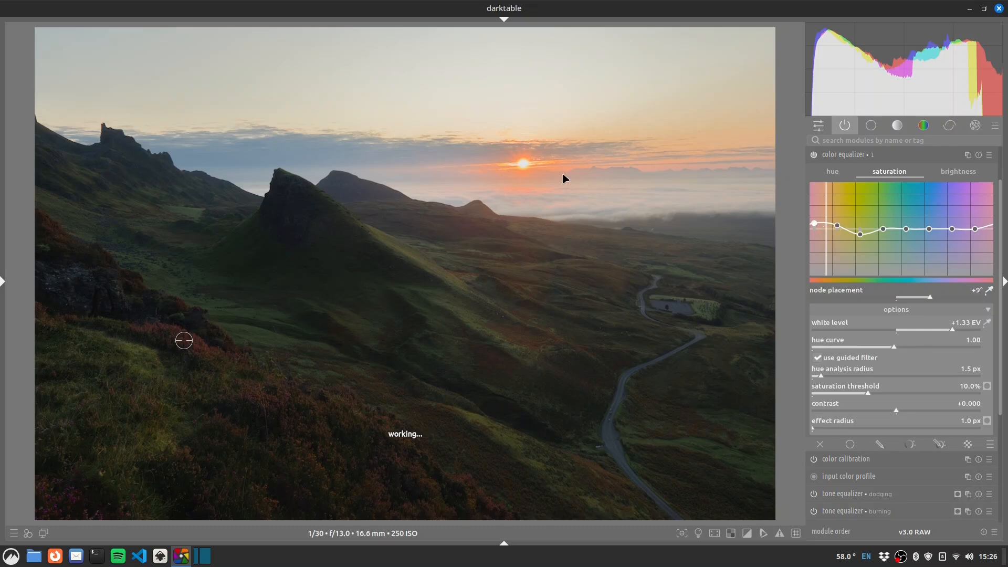
Add a drawn gradient mask to the color equalizer, placed across the hills just below the horizon.
left_click(880, 445)
left_click_drag(999, 351, 1000, 384)
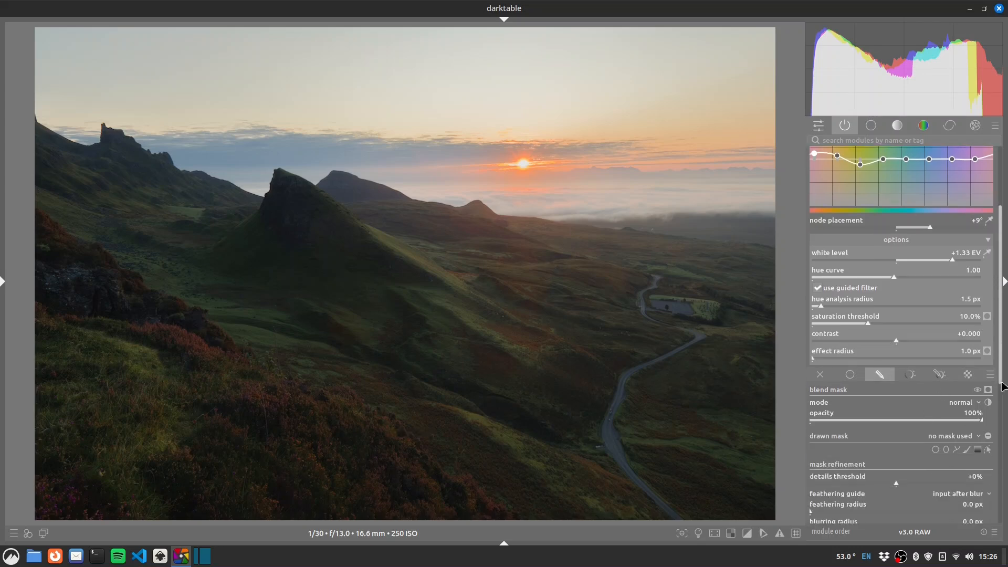
left_click(977, 449)
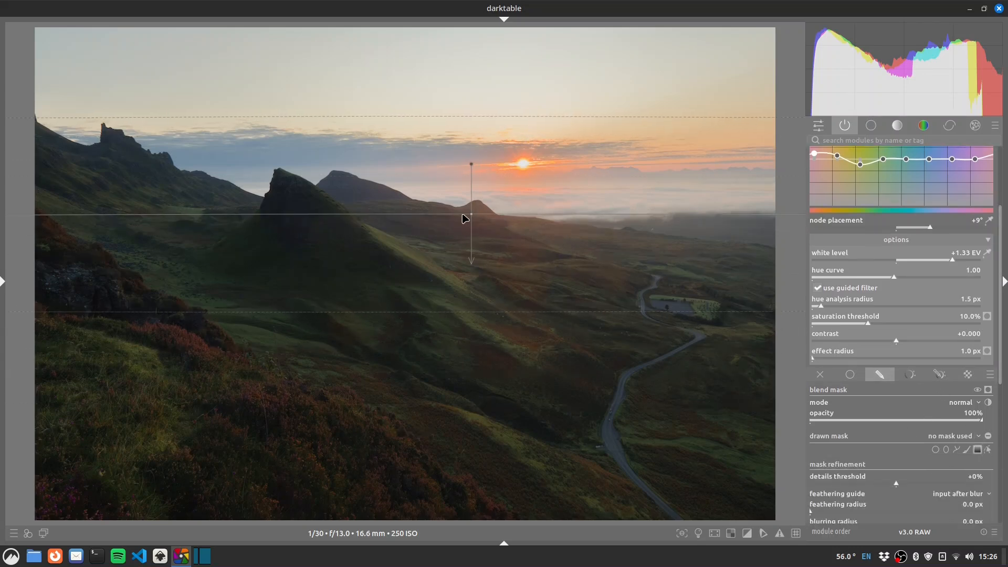
left_click(465, 215)
Rotate the gradient, narrow its transition, and curve it along the horizon so the mask covers the landscape instead of the sky.
left_click_drag(443, 213, 465, 223)
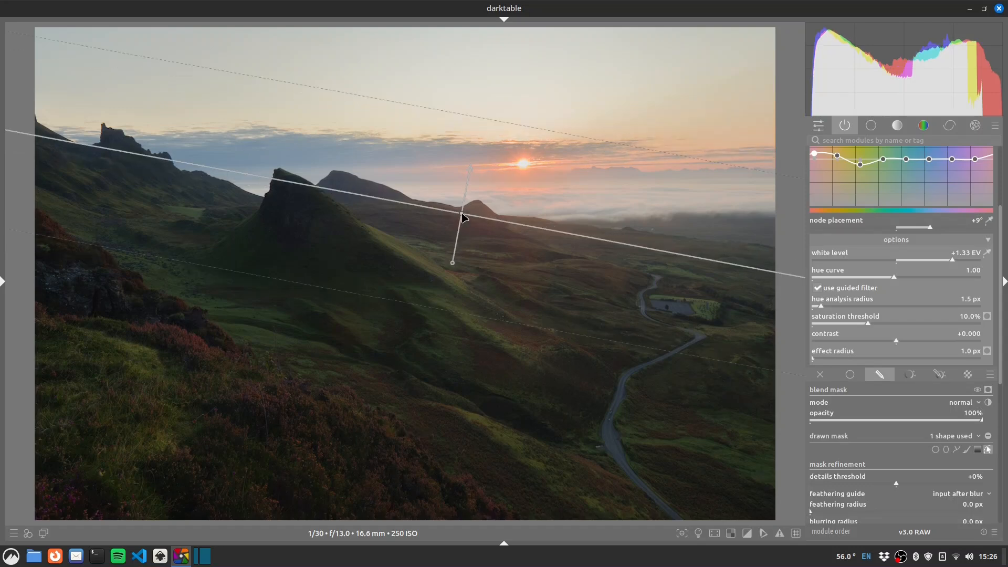
scroll(463, 217, "down", 5)
scroll(463, 217, "down", 5, "shift")
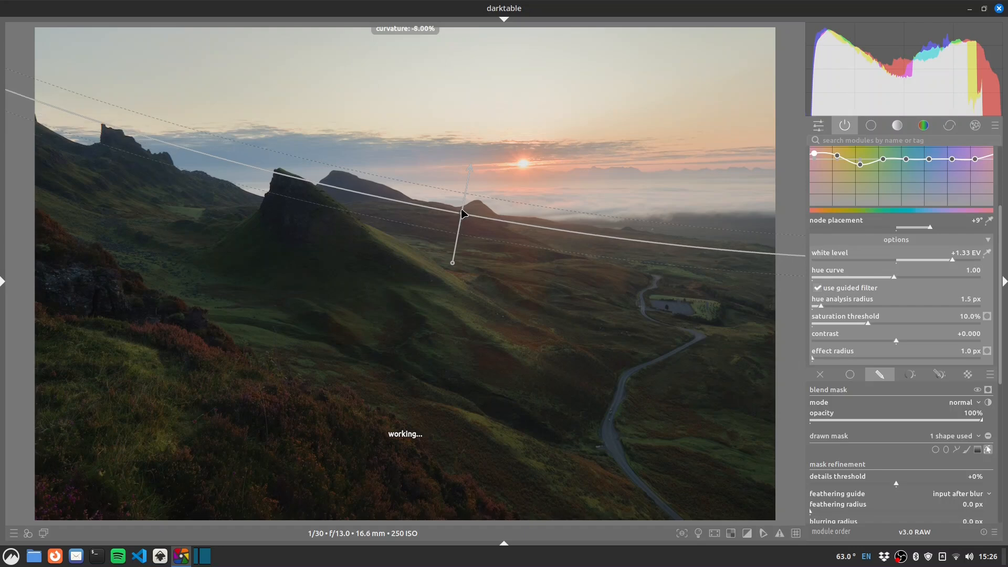
left_click_drag(456, 265, 457, 263)
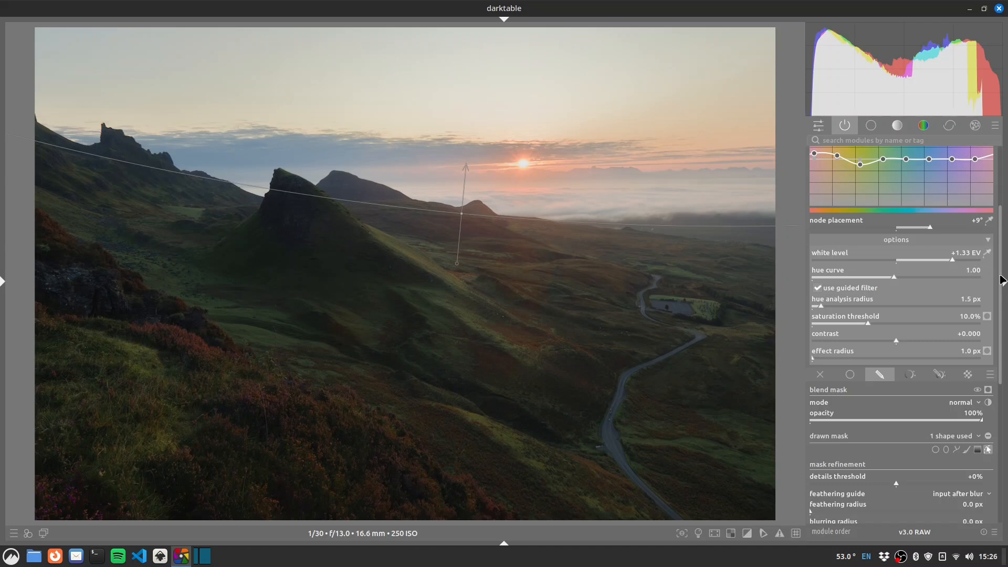
Raise the brightness of the red and orange nodes in the color equalizer.
scroll(934, 191, "up", 3)
left_click(958, 225)
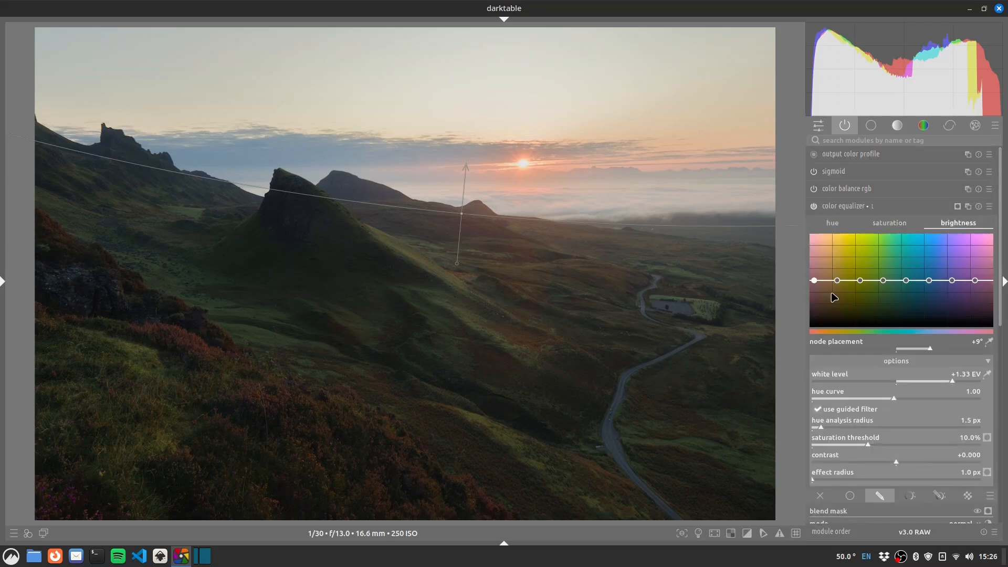
left_click(878, 227)
left_click(963, 226)
left_click_drag(835, 276, 814, 271)
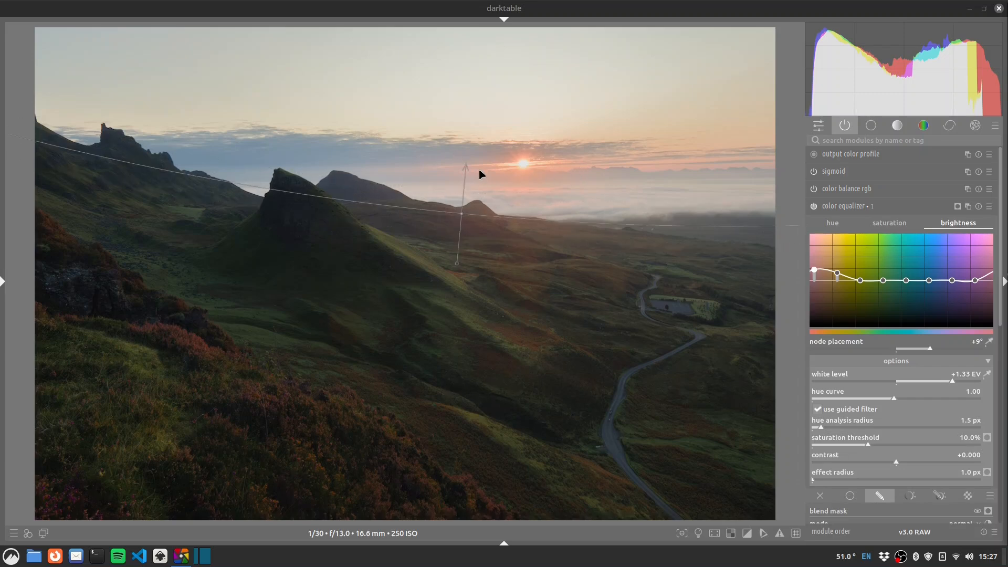
Find the color correction module, shift its highlights toward pink, and set its saturation to +0.97.
left_click(908, 136)
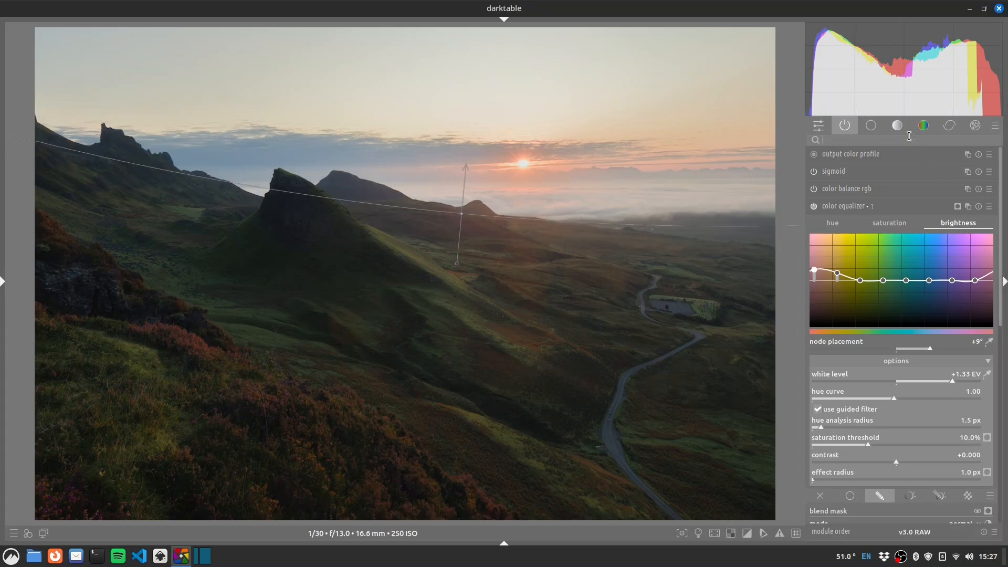
type("color corre")
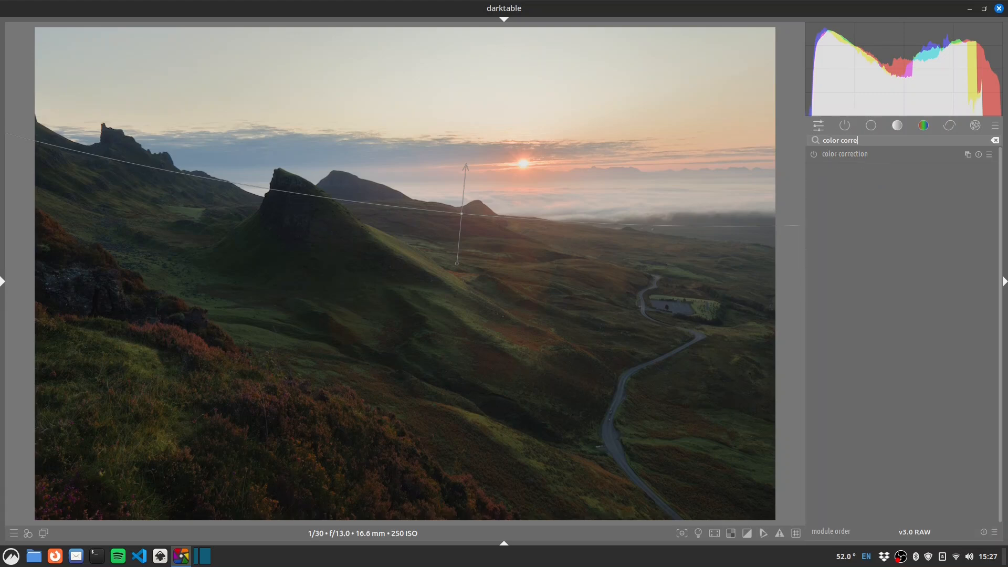
left_click(850, 154)
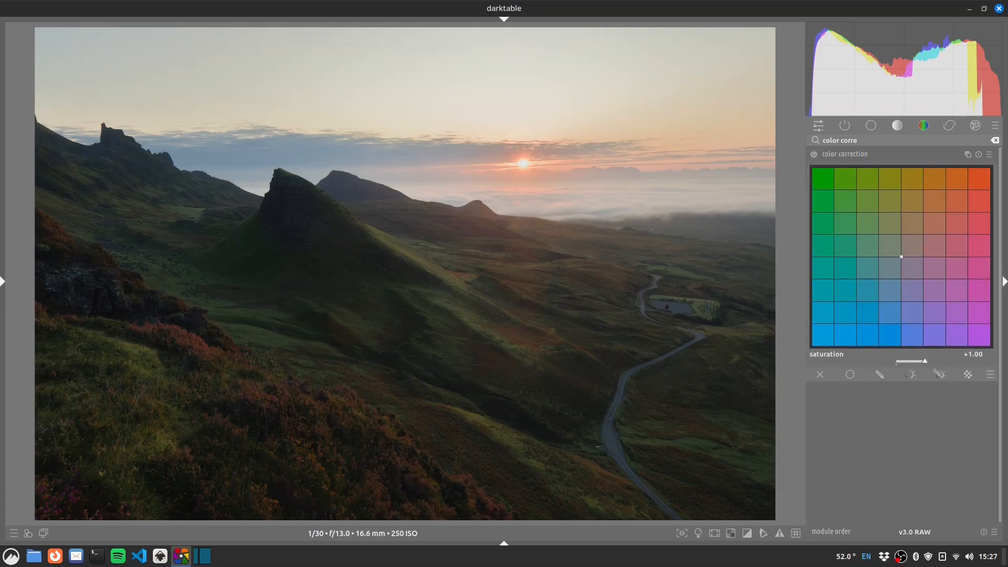
left_click_drag(902, 257, 926, 255)
mouse_move(925, 362)
left_mouse_down()
mouse_move(916, 362)
mouse_move(925, 360)
left_mouse_up()
Blend the color correction uniformly at 80% opacity and compare the image with the module off and on.
left_click(850, 374)
left_click_drag(979, 423, 948, 419)
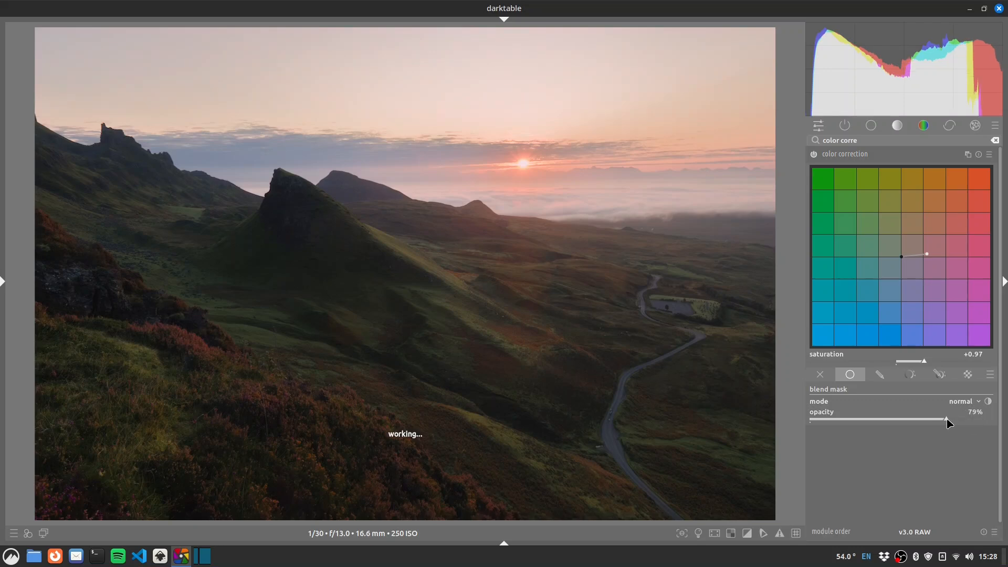
left_click(814, 154)
left_click(814, 154)
left_click(815, 156)
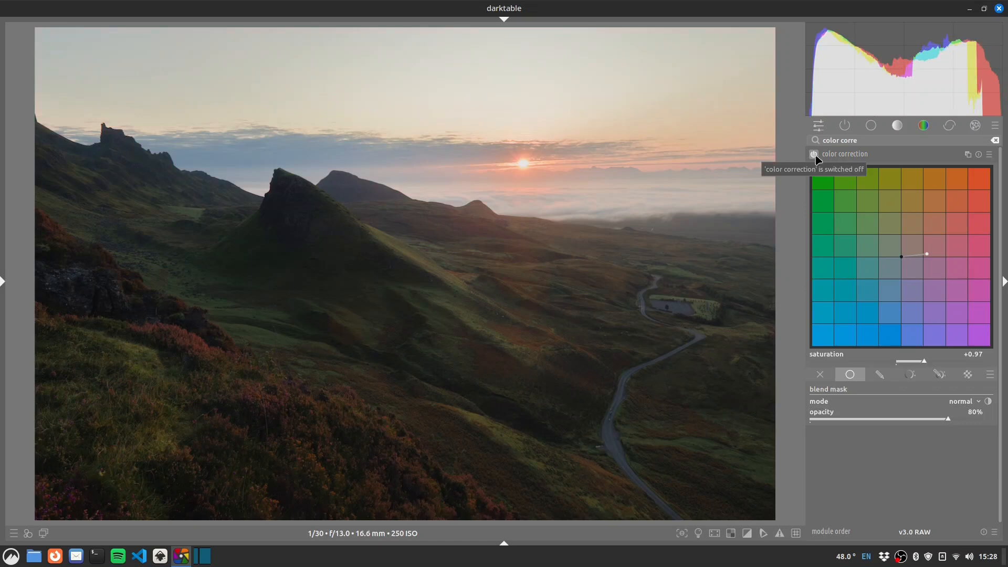
left_click(815, 156)
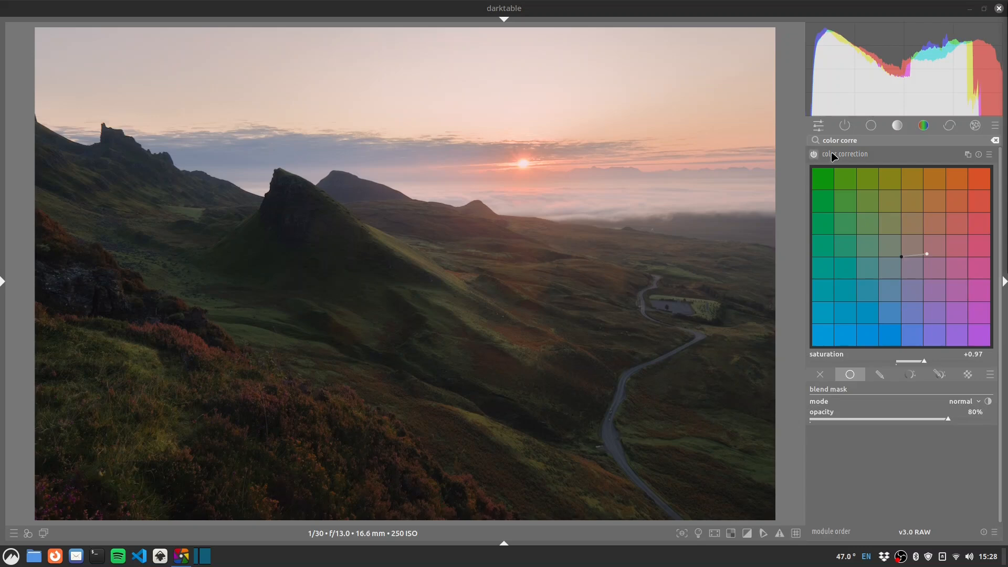
Search the modules for contrast, enable the contrast equalizer, apply its Clarity Boost preset, and expand its settings.
left_click(865, 141)
type("contrast")
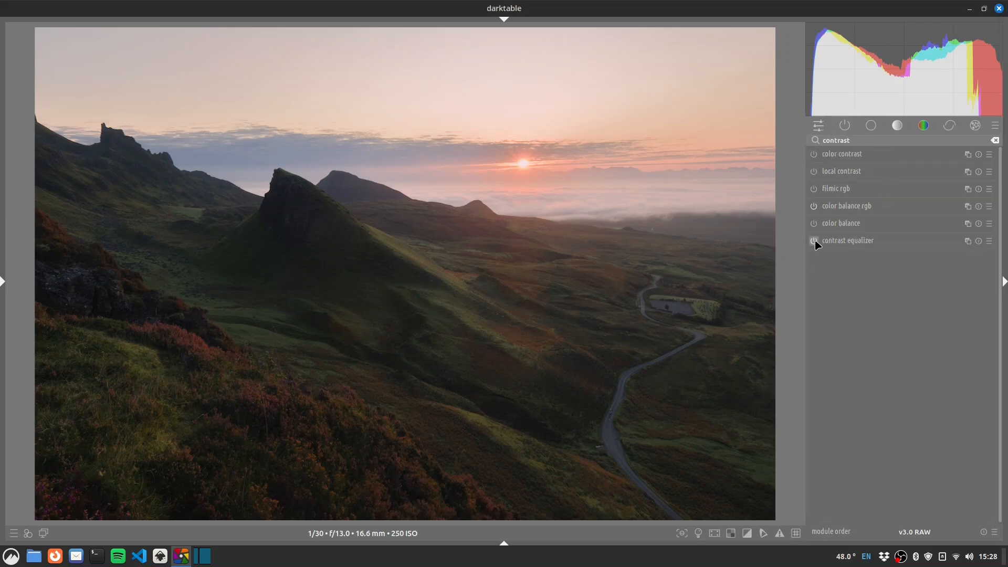
left_click(814, 240)
right_click(899, 246)
left_click(869, 410)
left_click(866, 244)
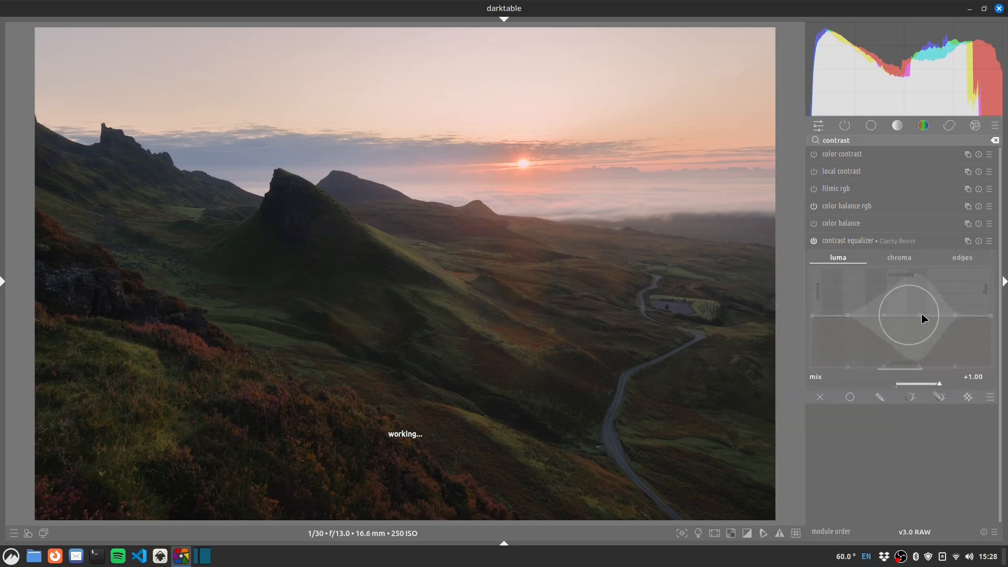
Widen the area of influence on the luma curve and raise the whole curve slightly in the contrast equalizer.
scroll(895, 315, "down", 8)
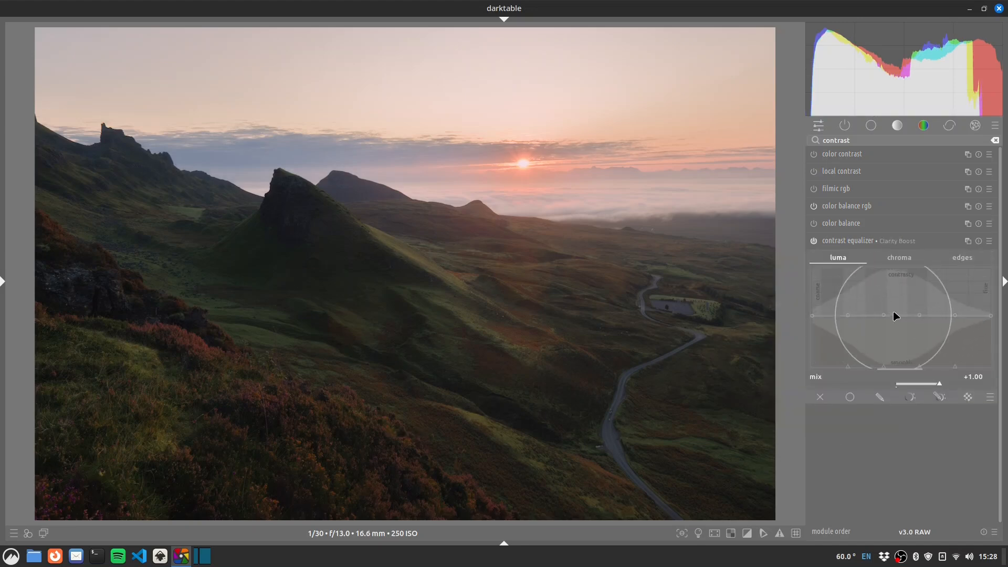
scroll(895, 316, "down", 5)
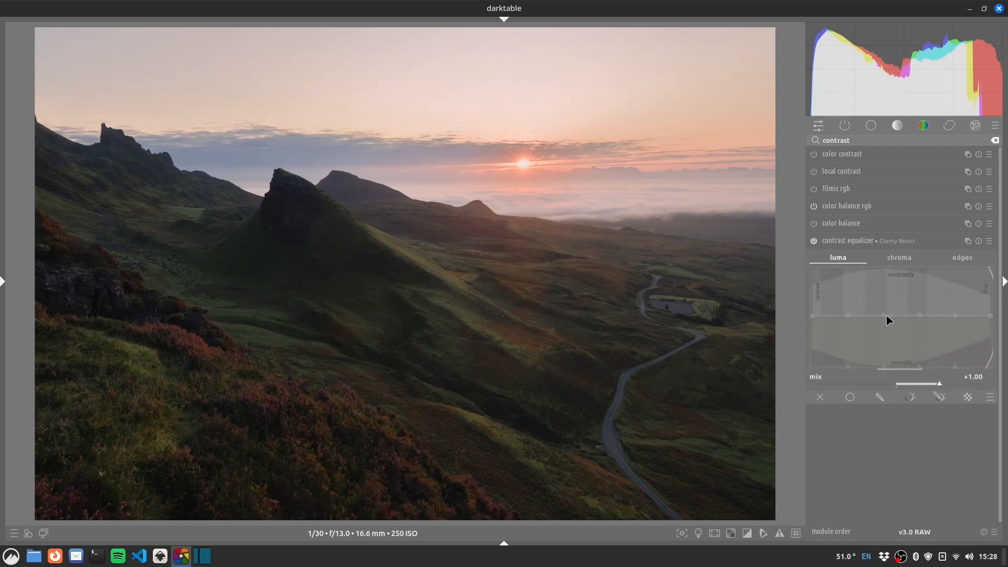
left_click_drag(894, 318, 894, 315)
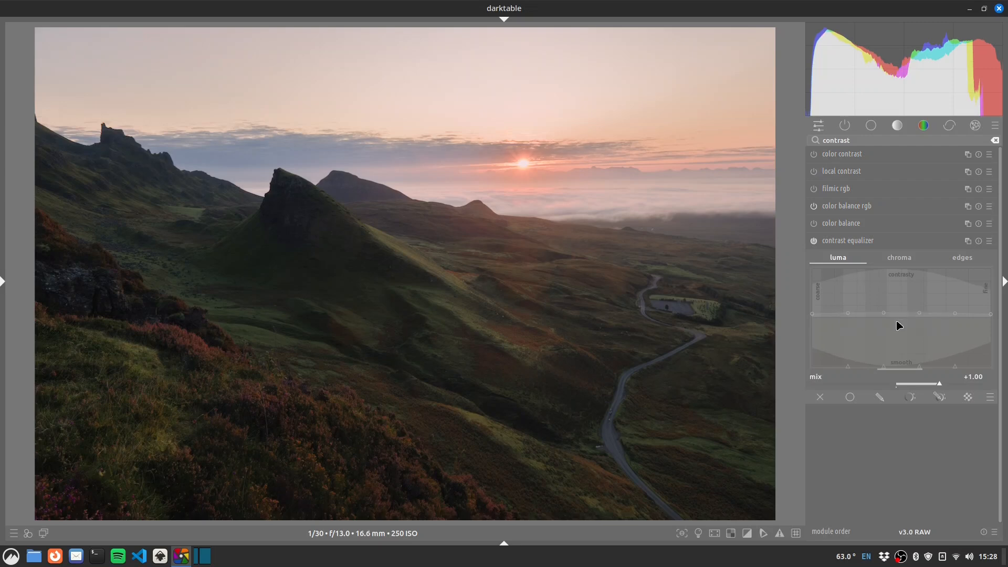
scroll(897, 321, "up", 5)
scroll(897, 321, "up", 9)
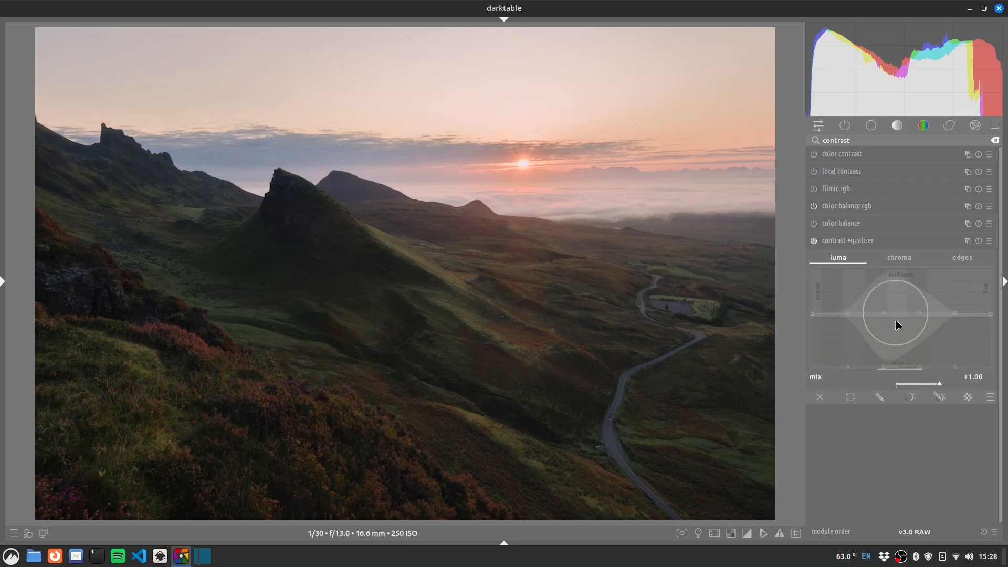
scroll(896, 321, "down", 15)
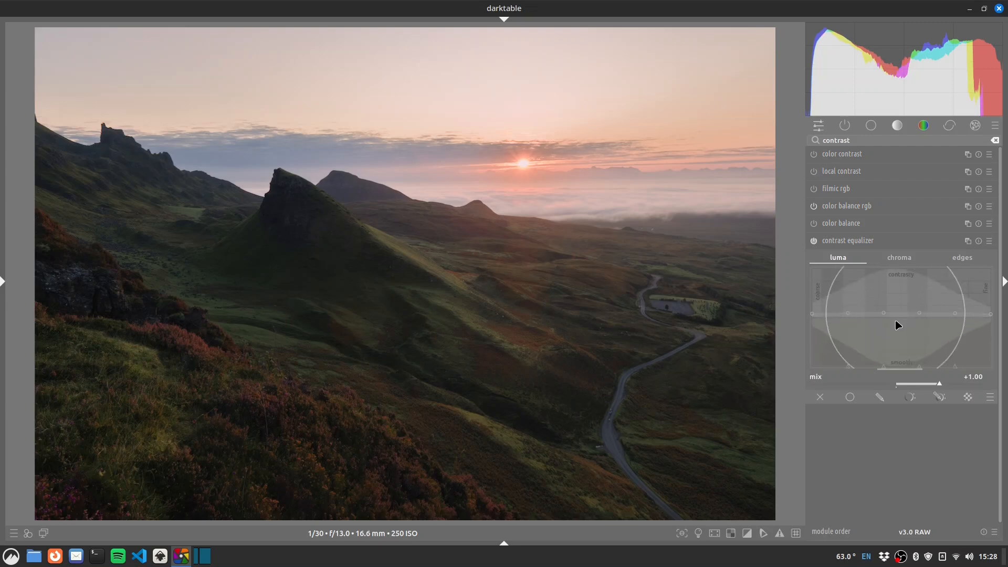
left_click(815, 241)
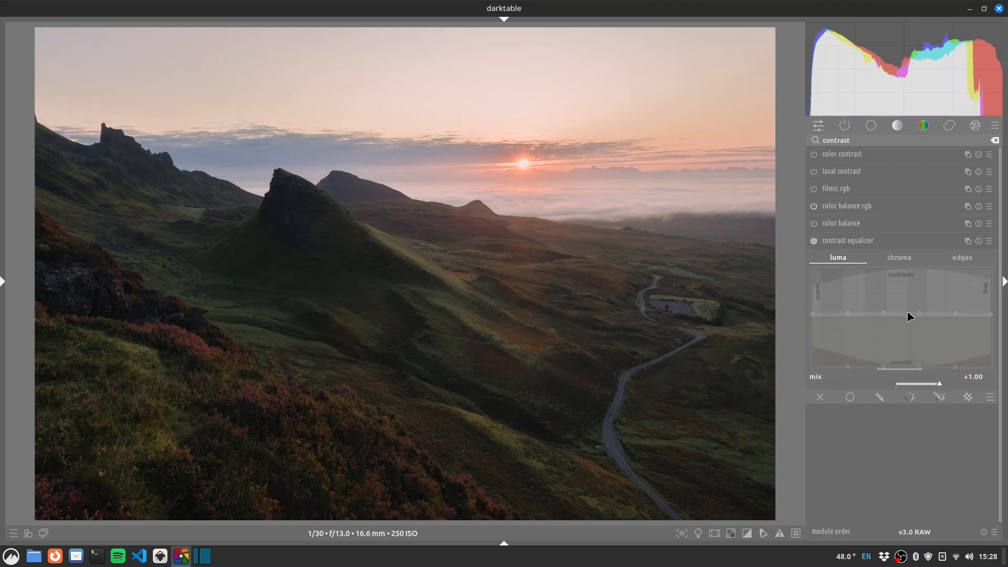
left_click_drag(908, 312, 900, 315)
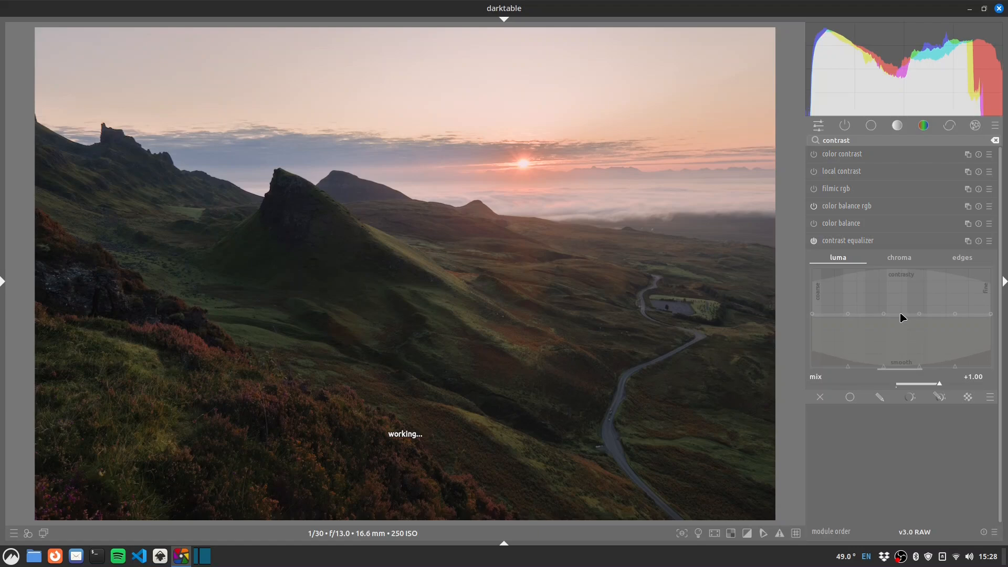
Name the contrast equalizer instance clarity.
left_click(897, 245, "ctrl")
type("clarity")
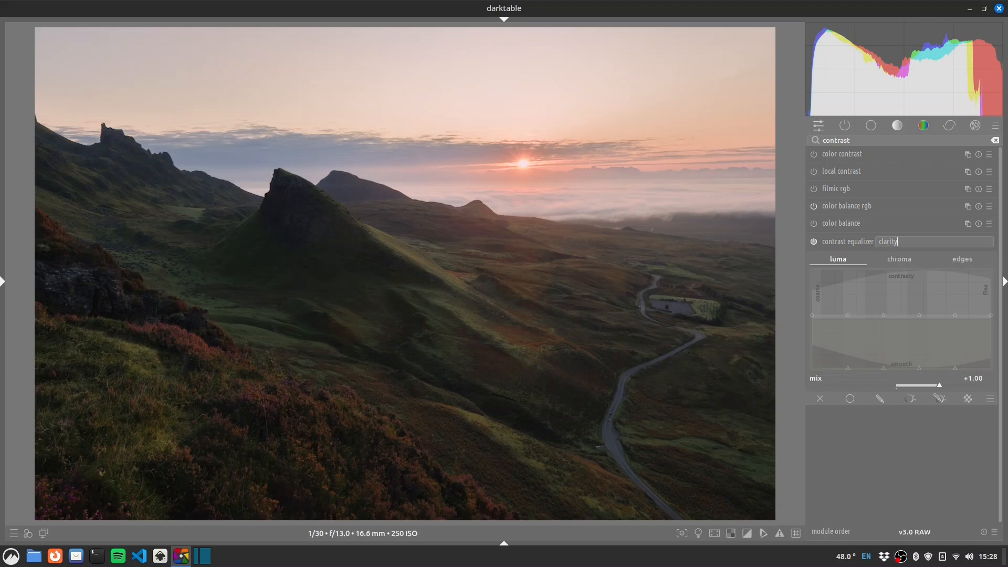
key("Return")
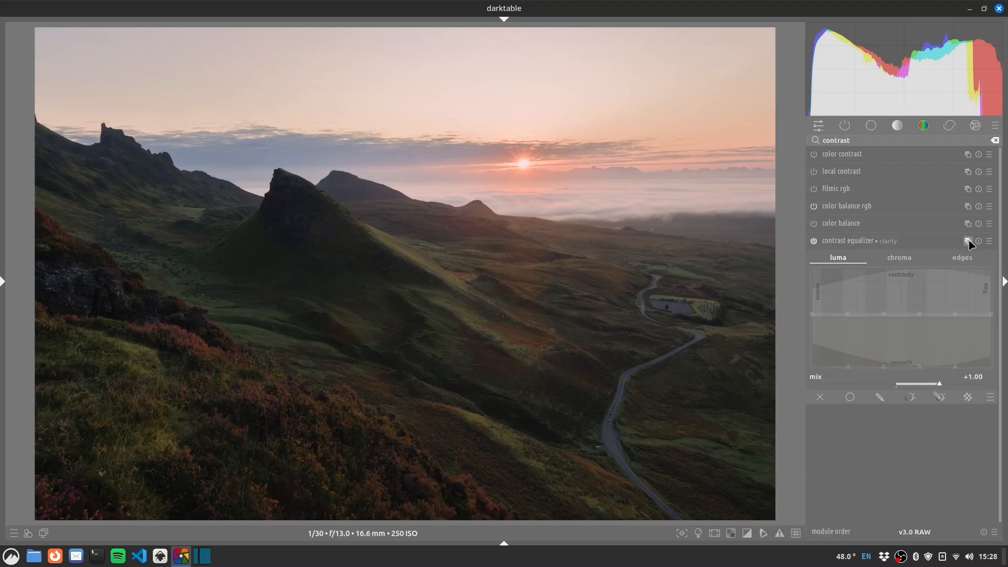
Add a second contrast equalizer instance with the Texture Boost preset and compare the image with it off and on.
right_click(903, 249)
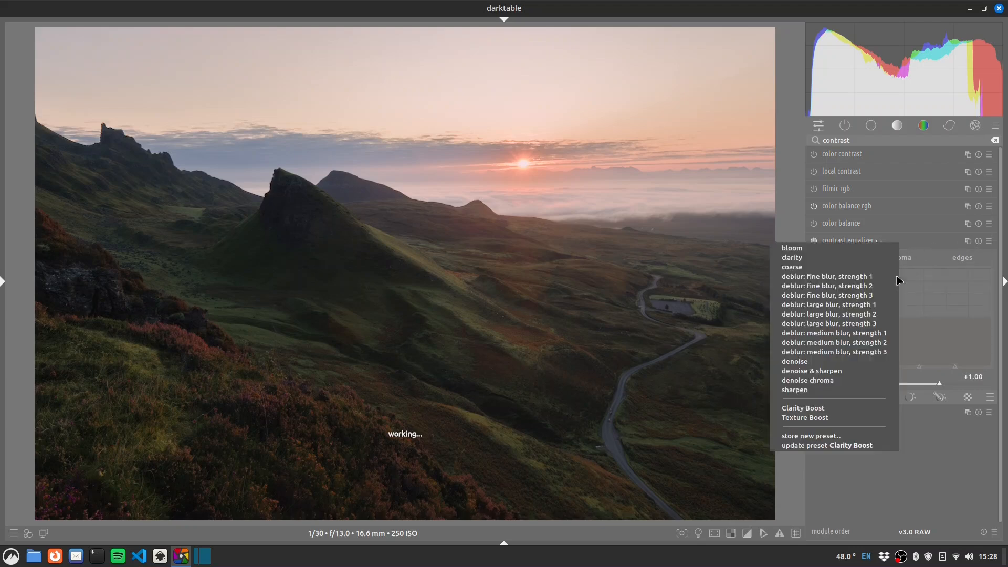
left_click(852, 421)
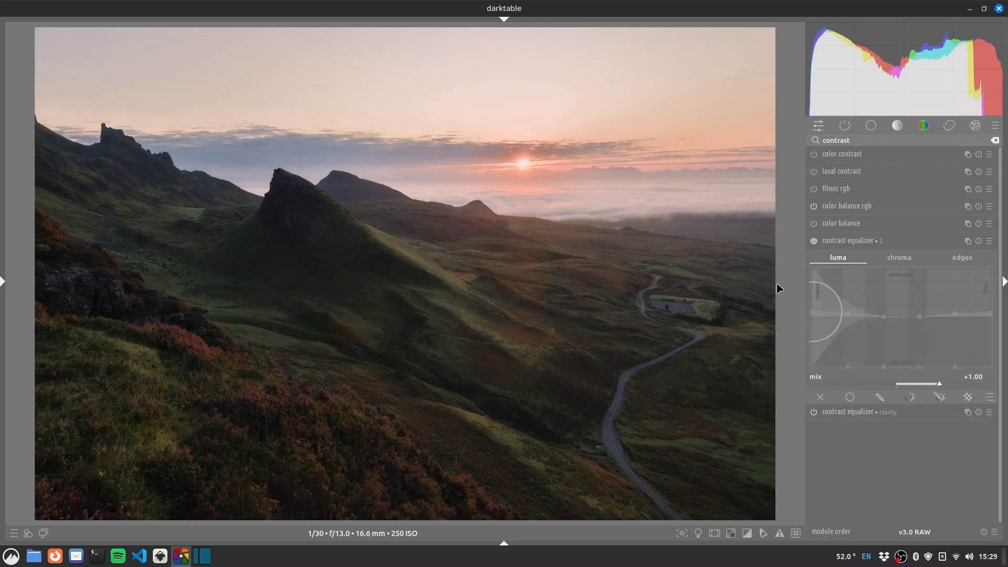
left_click(815, 242)
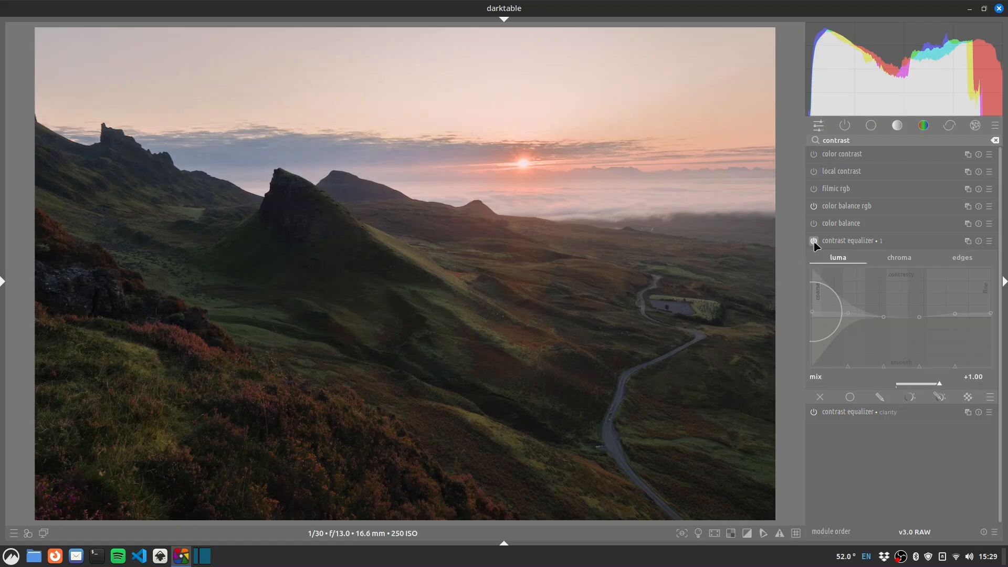
left_click(814, 242)
left_click(814, 241)
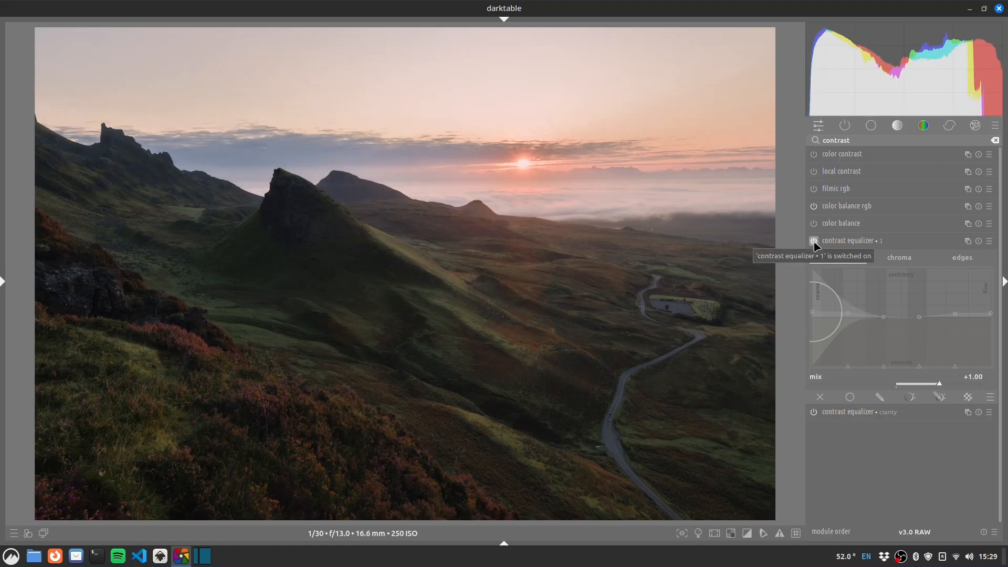
left_click(814, 241)
left_click(815, 241)
left_click(814, 242)
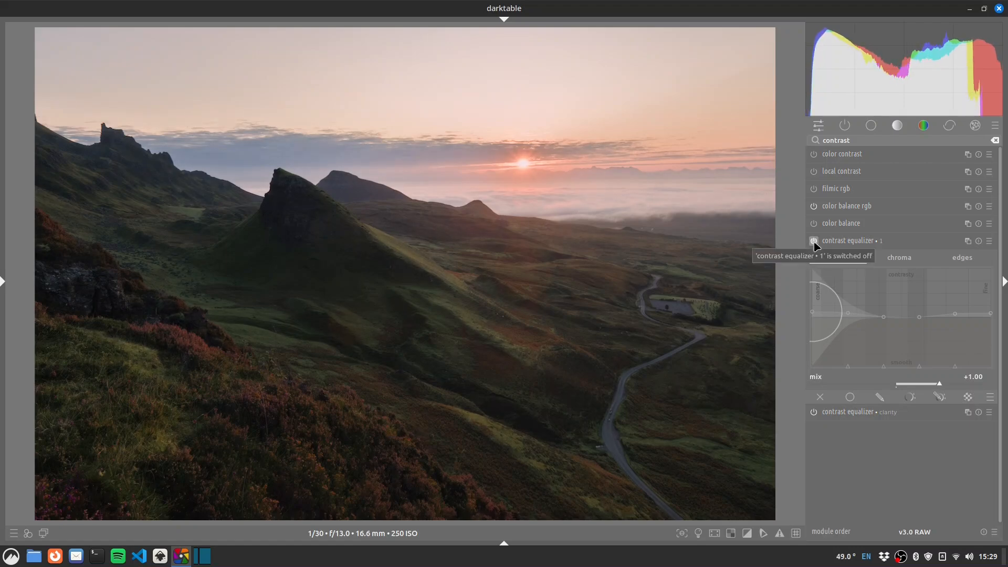
left_click(813, 242)
Lower the coarse end of the second contrast equalizer's luma curve slightly and name the instance texture.
left_click_drag(819, 308, 848, 315)
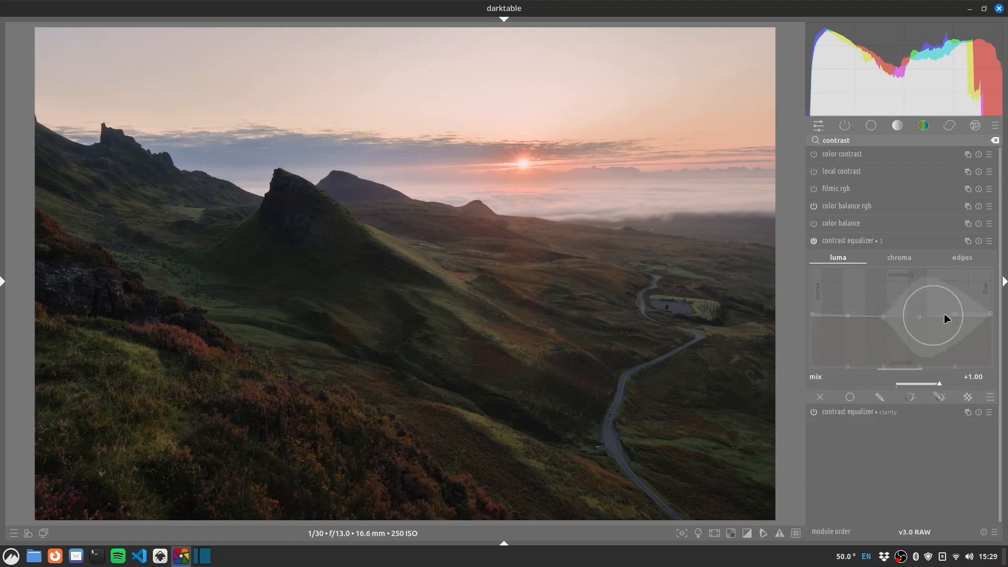
left_click(888, 241, "ctrl")
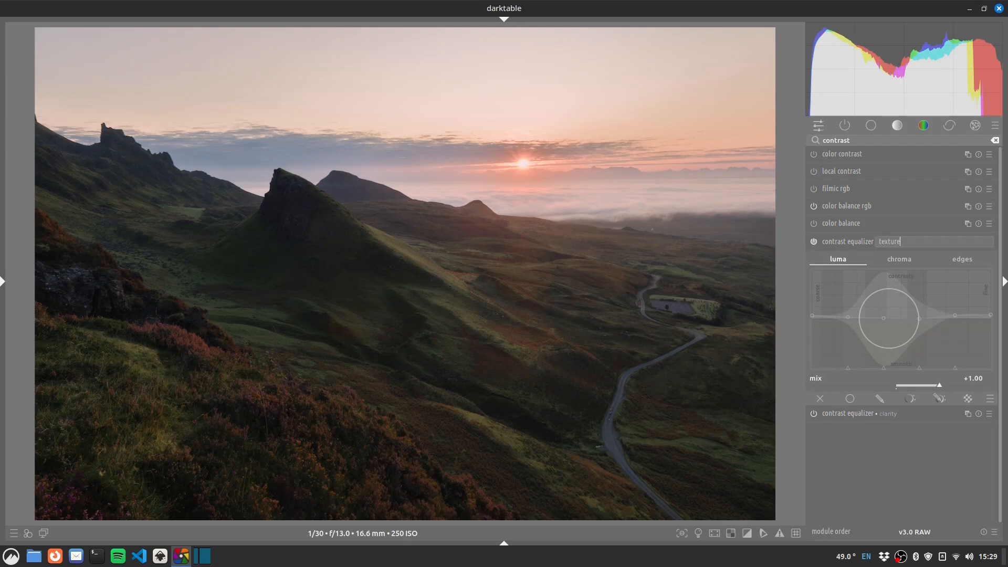
type("texture")
key("Return")
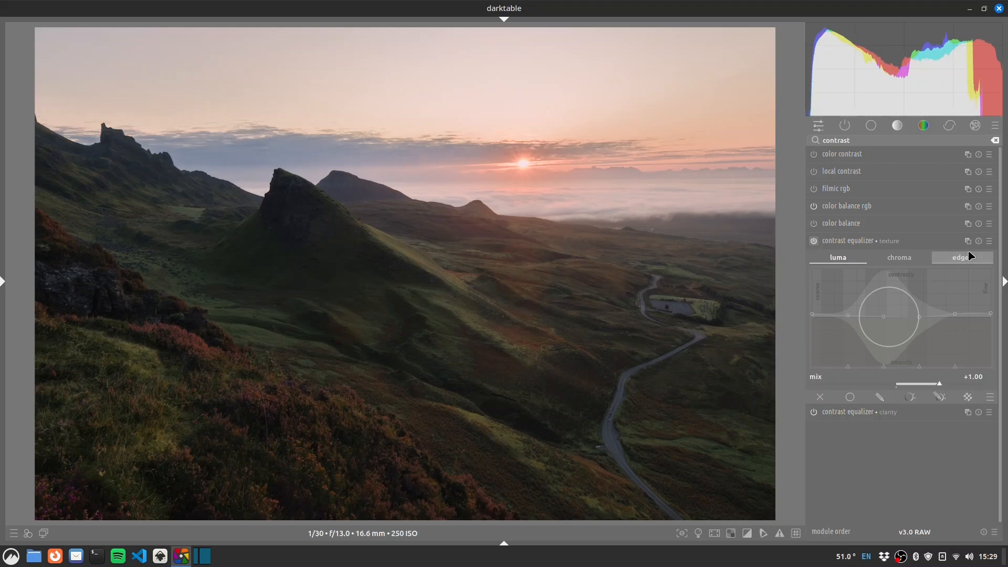
Restrict the texture contrast equalizer with a drawn mask that reuses the shapes of the color equalizer 1 instance.
left_click(880, 398)
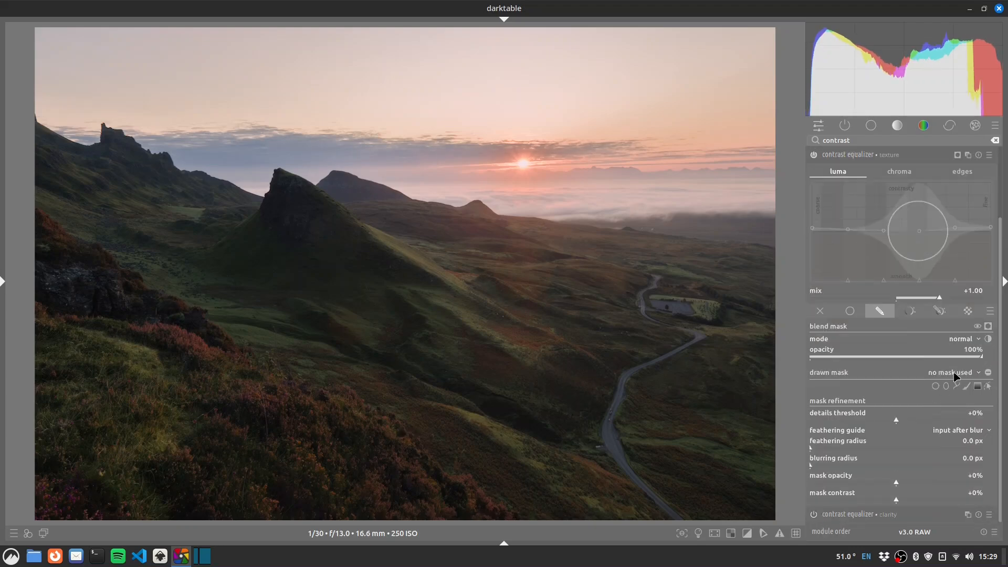
left_click(951, 373)
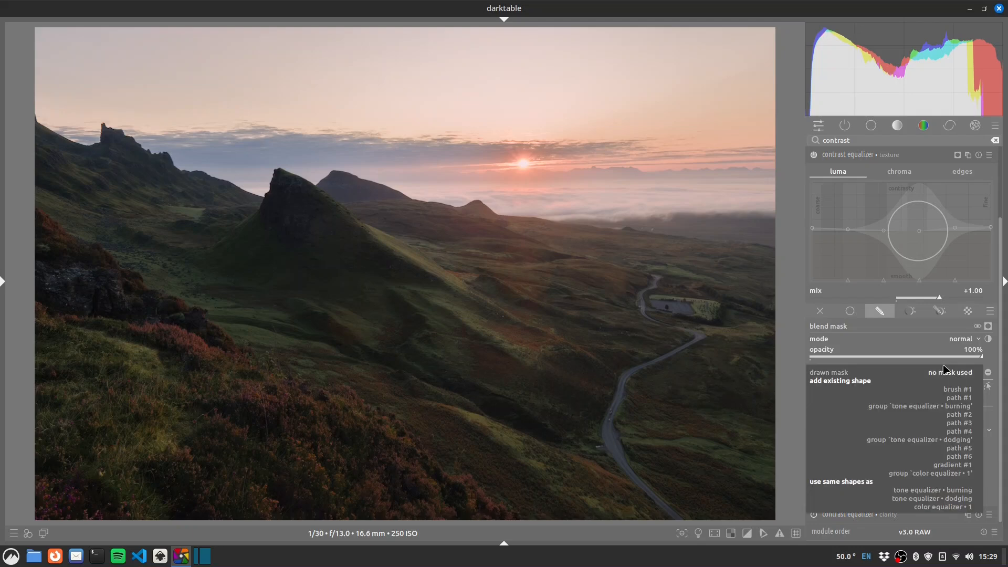
left_click(942, 508)
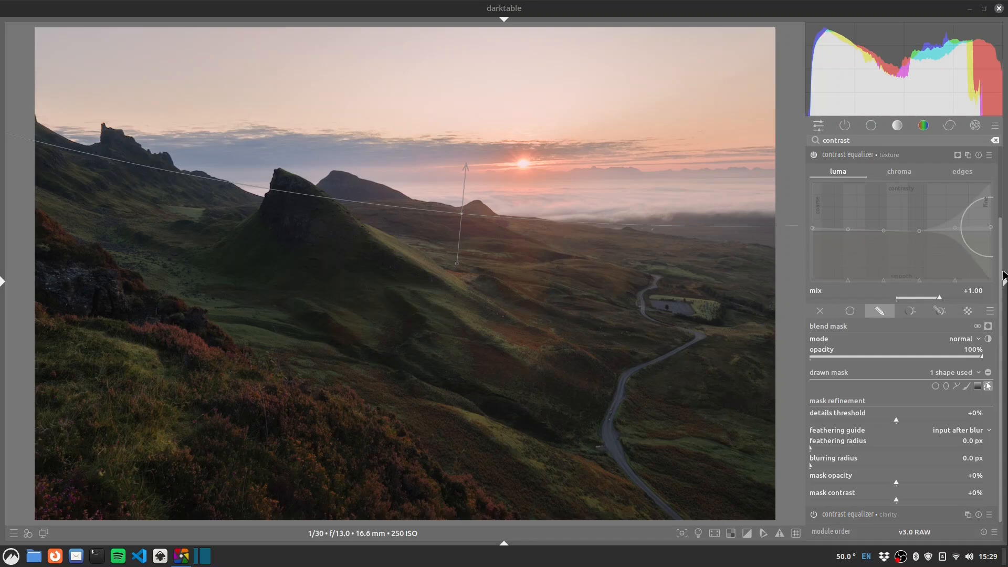
scroll(1004, 273, "up", 4)
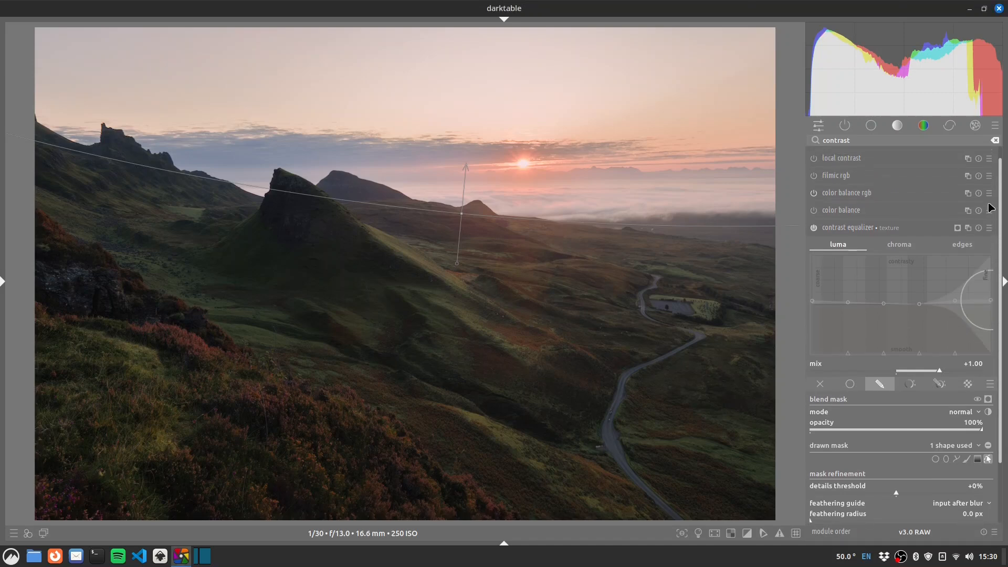
Enable LUT 3D with LUTs/Landscape/Landscape10.cube and blend it uniformly at 15% opacity.
double_click(865, 141)
type("3d")
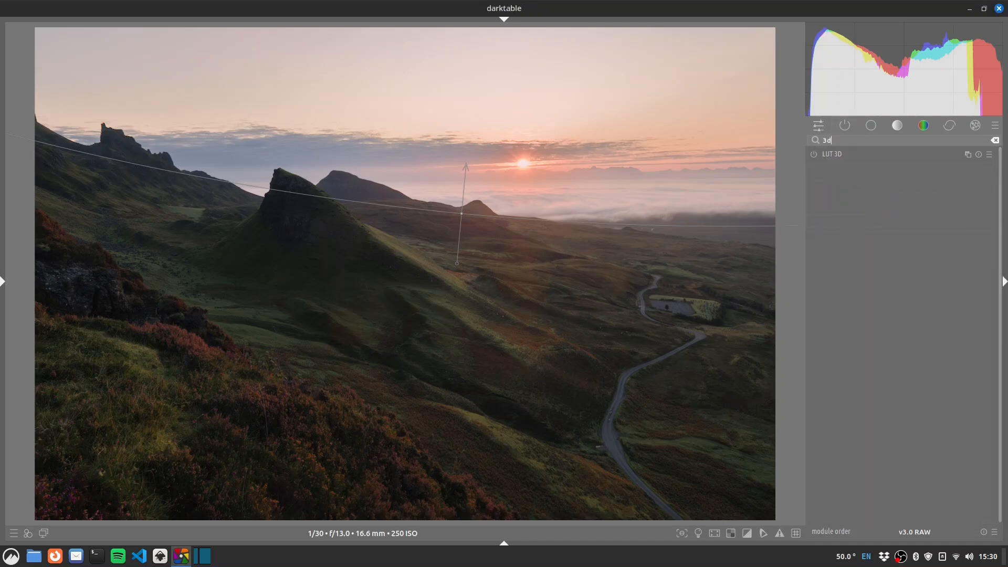
left_click(843, 156)
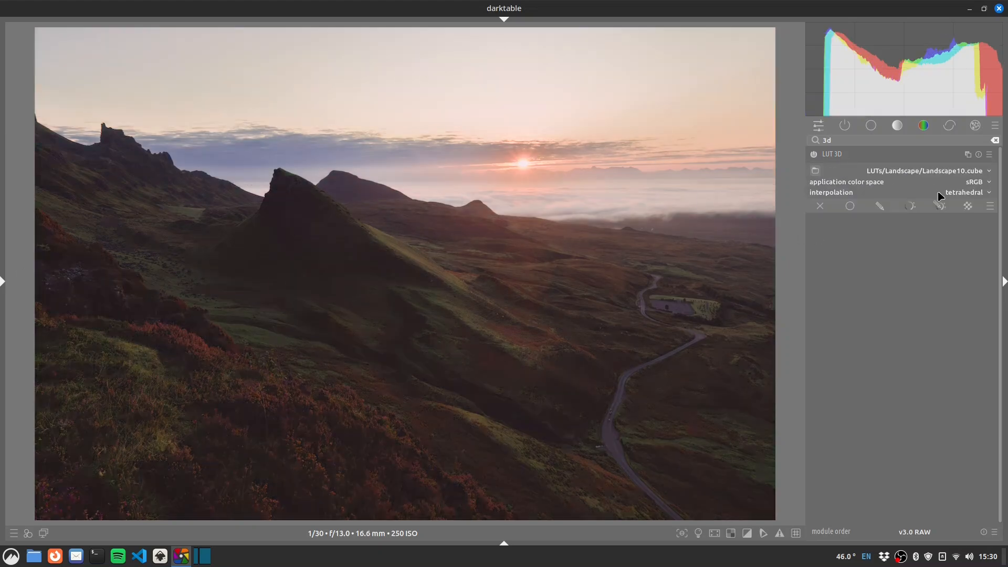
left_click(849, 206)
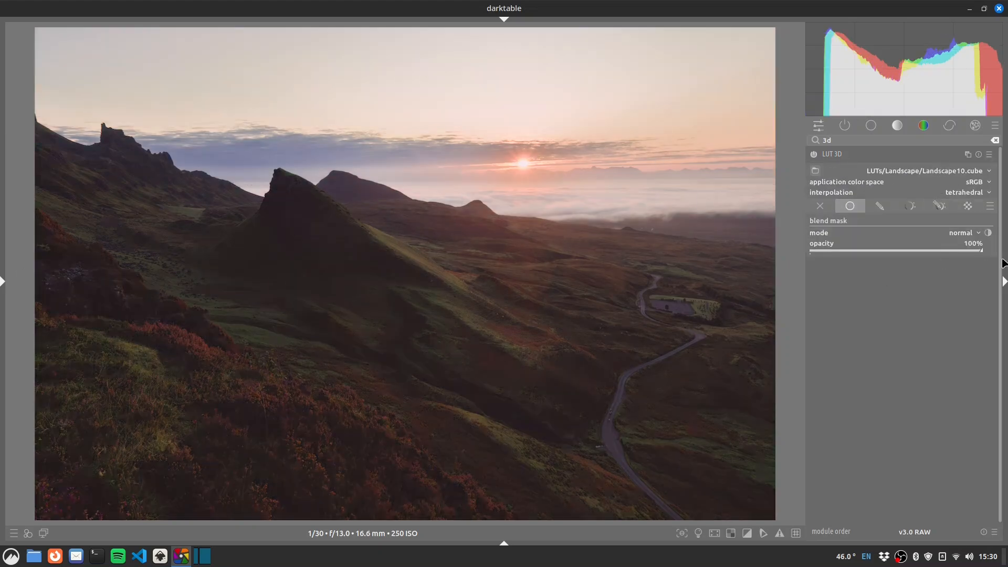
left_click_drag(981, 251, 835, 255)
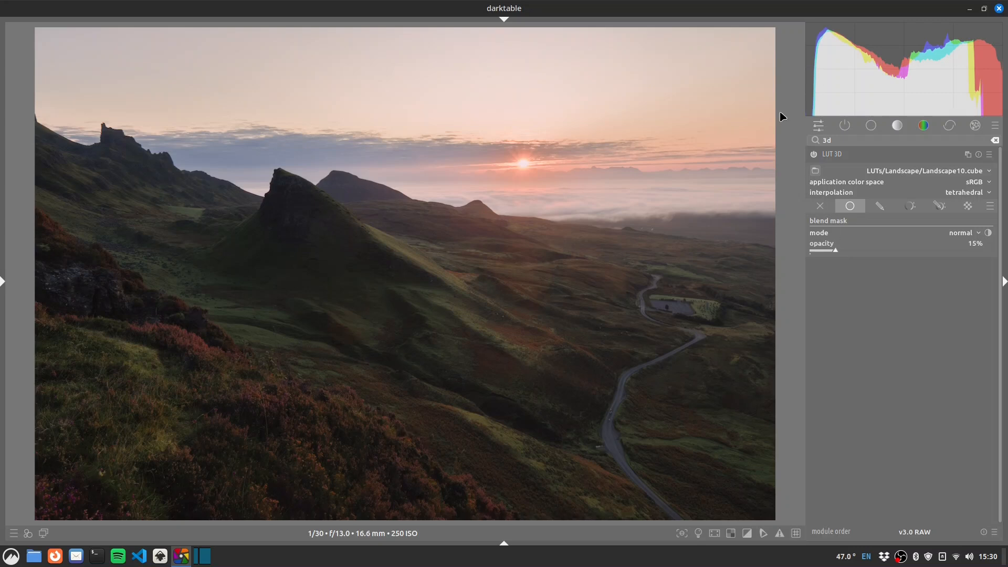
Compare the image with LUT 3D off and on while adjusting its opacity to 16%.
left_click(814, 155)
left_click(814, 154)
left_click_drag(839, 254, 846, 253)
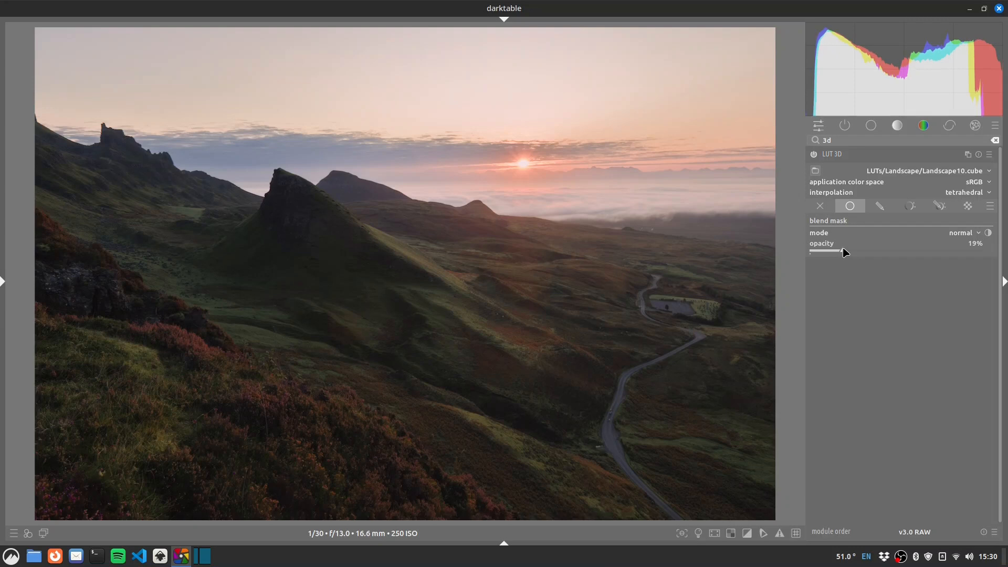
left_click(813, 155)
left_click(812, 154)
left_click(813, 156)
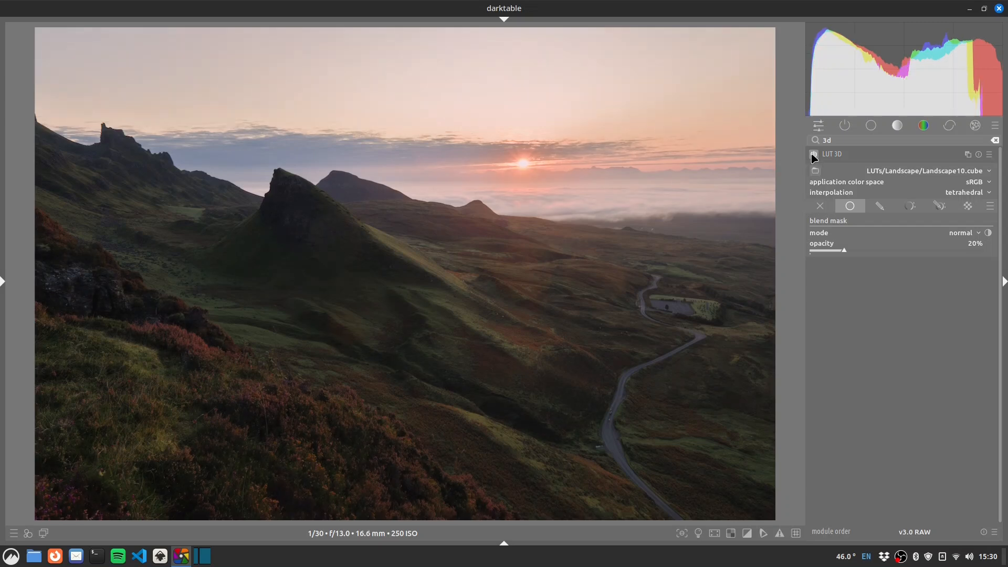
left_click(813, 156)
left_click_drag(842, 253, 839, 253)
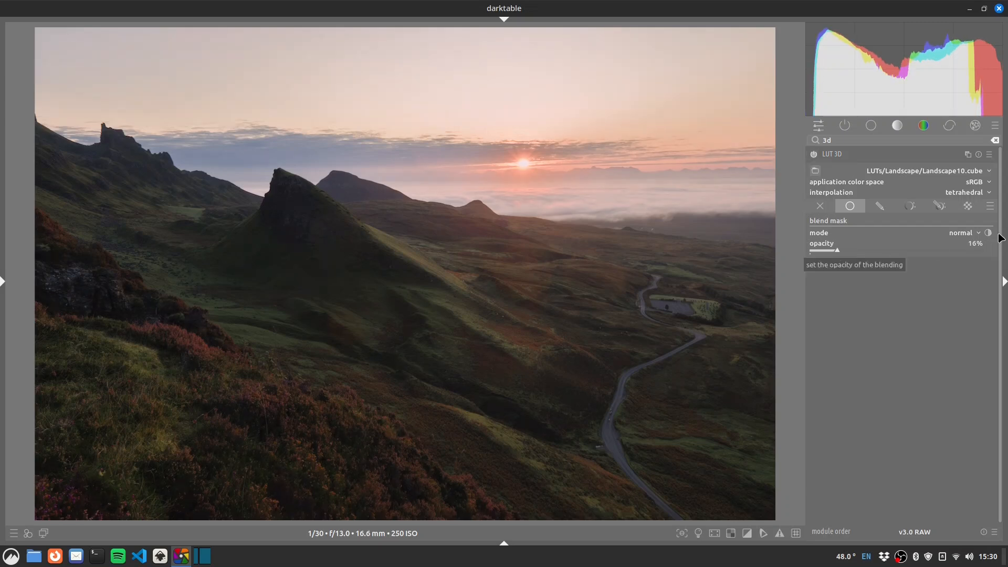
Set the LUT 3D blend mode to average with 25% opacity and compare the image with it off and on.
left_click(962, 233)
left_click(965, 242)
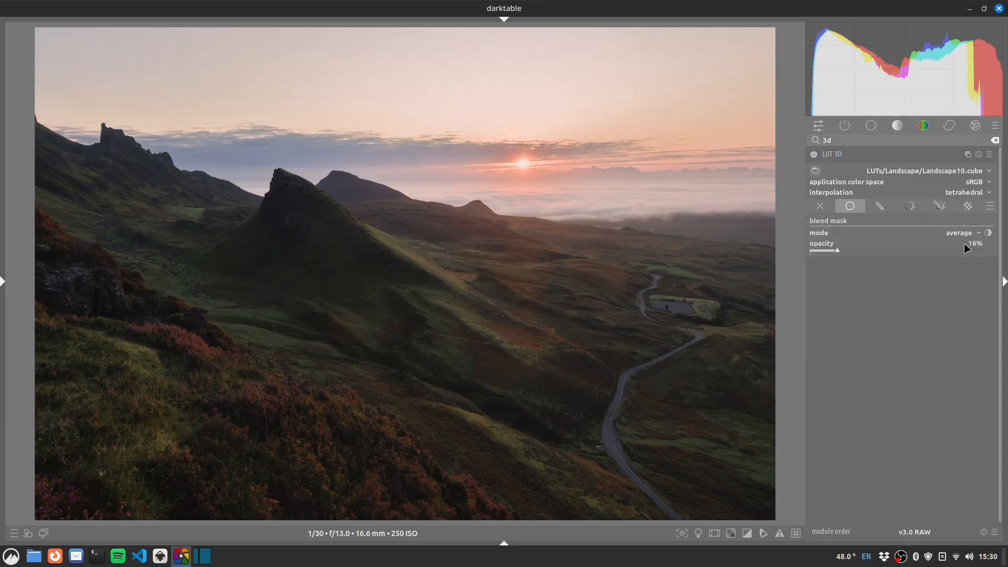
left_click_drag(839, 255, 851, 254)
left_click(814, 155)
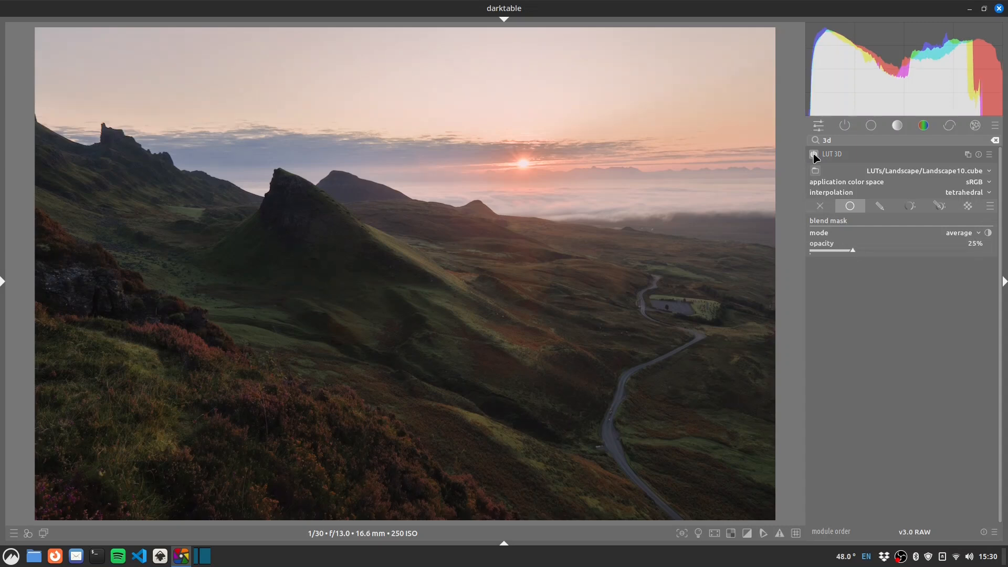
left_click(813, 155)
left_click(814, 155)
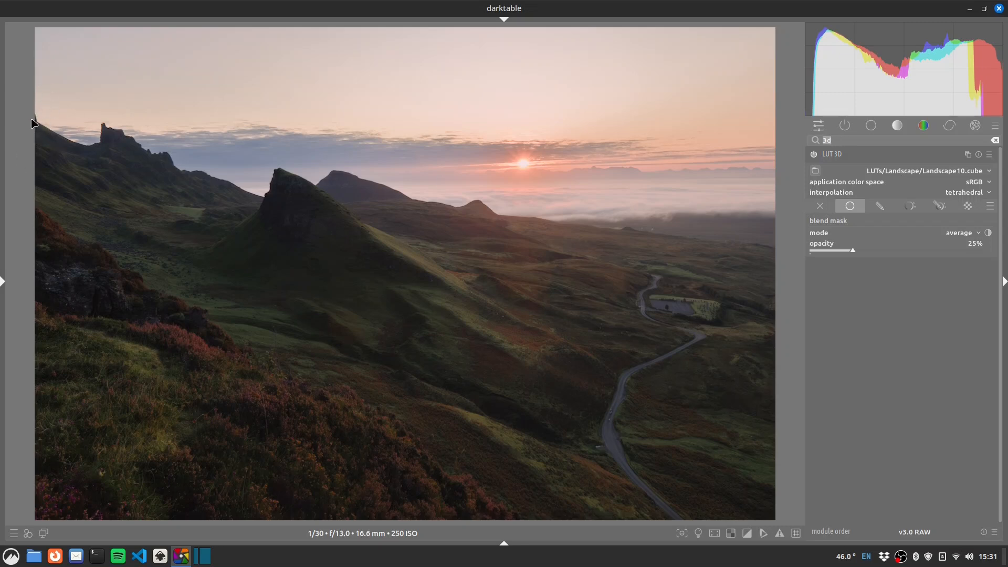
Crop a narrow strip off the left side of the photo with the crop module.
left_click(843, 129)
type("crop")
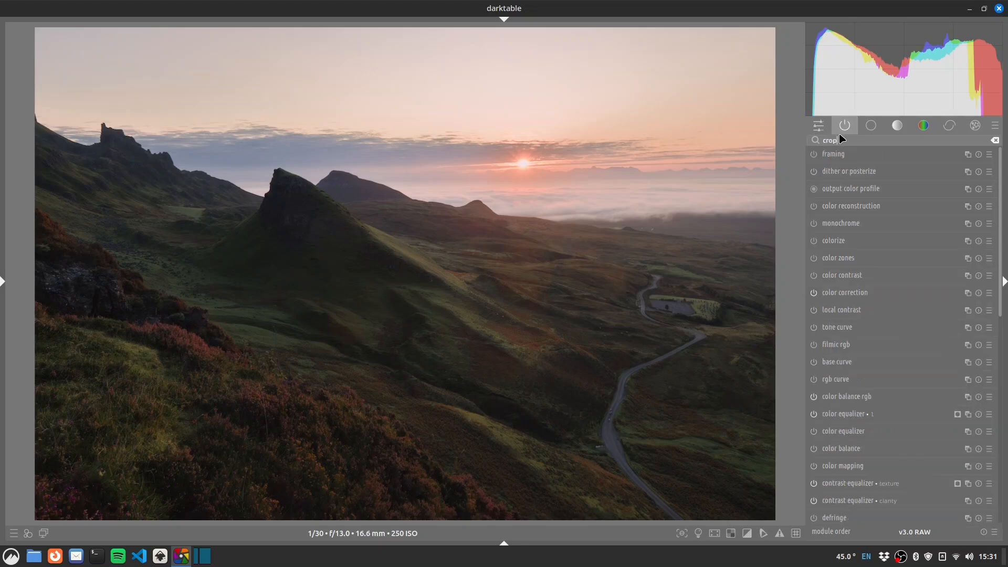
left_click(858, 157)
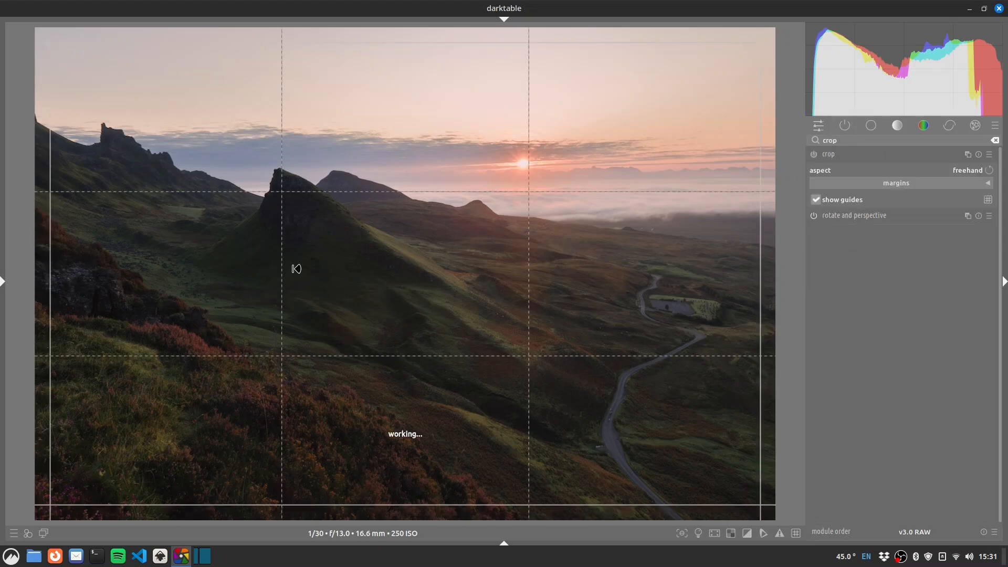
left_click_drag(49, 213, 62, 215)
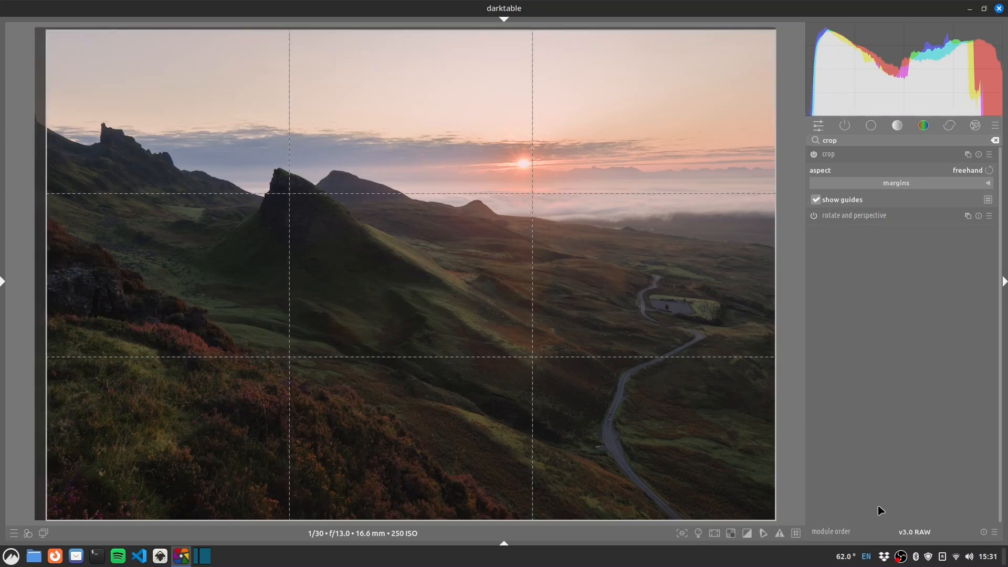
left_click(858, 156)
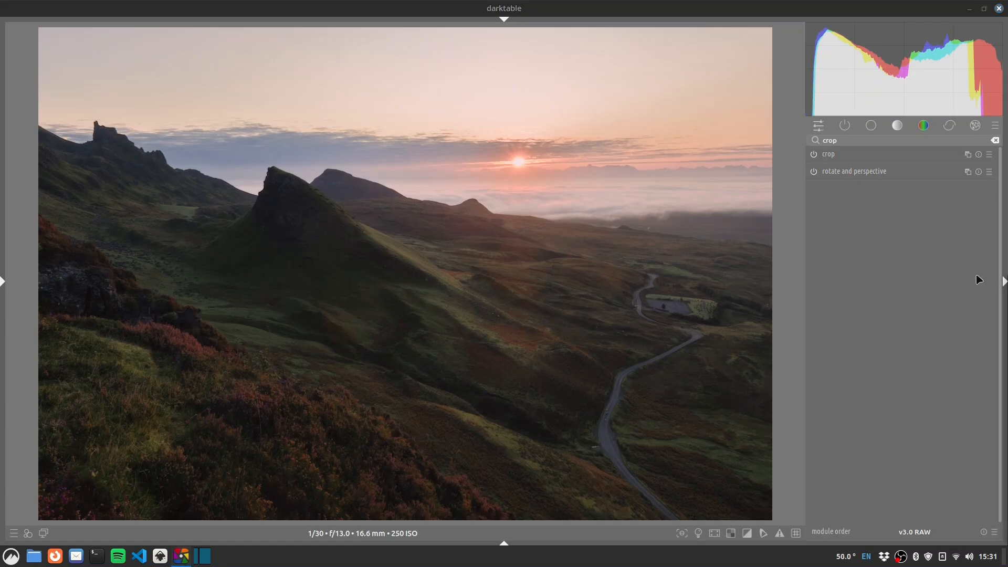
Enable the diffuse or sharpen module and apply its lens deblur: medium preset.
double_click(852, 141)
type("diffuse")
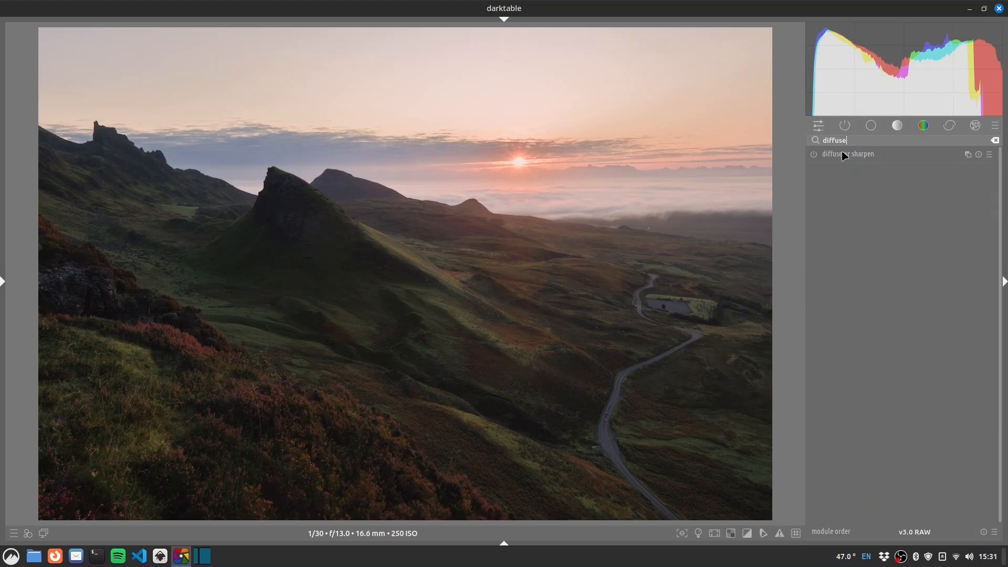
left_click(815, 154)
left_click(866, 156)
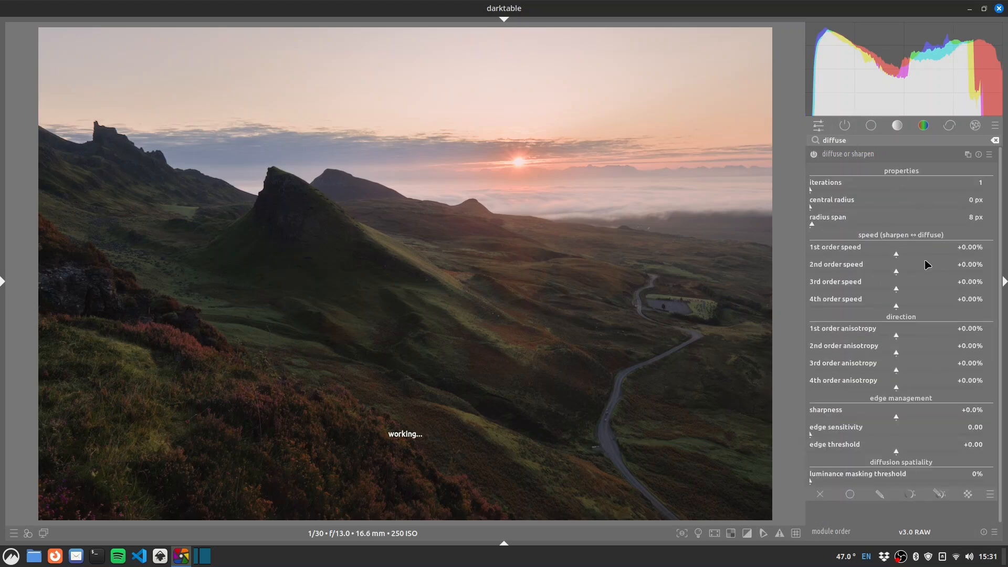
right_click(899, 157)
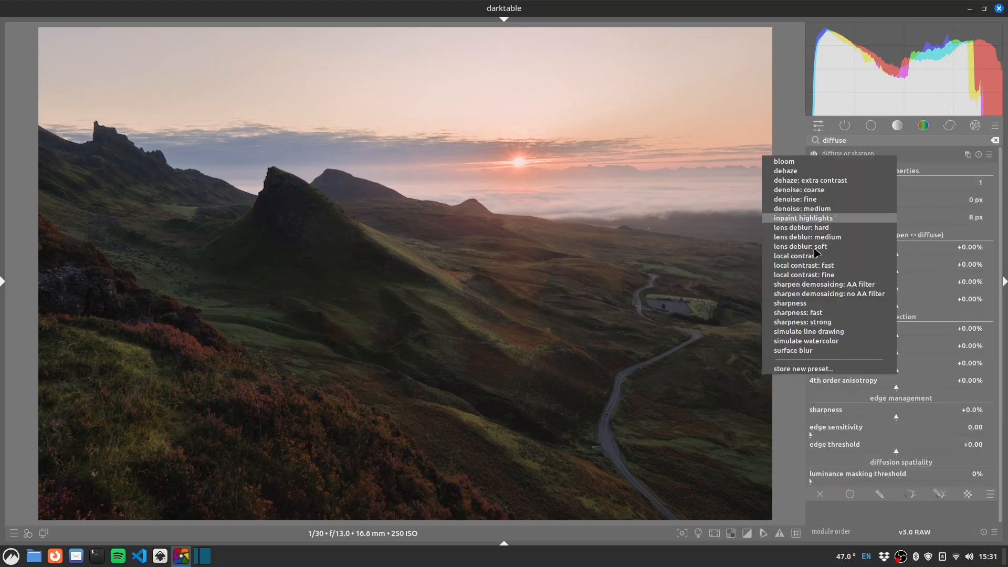
left_click(845, 239)
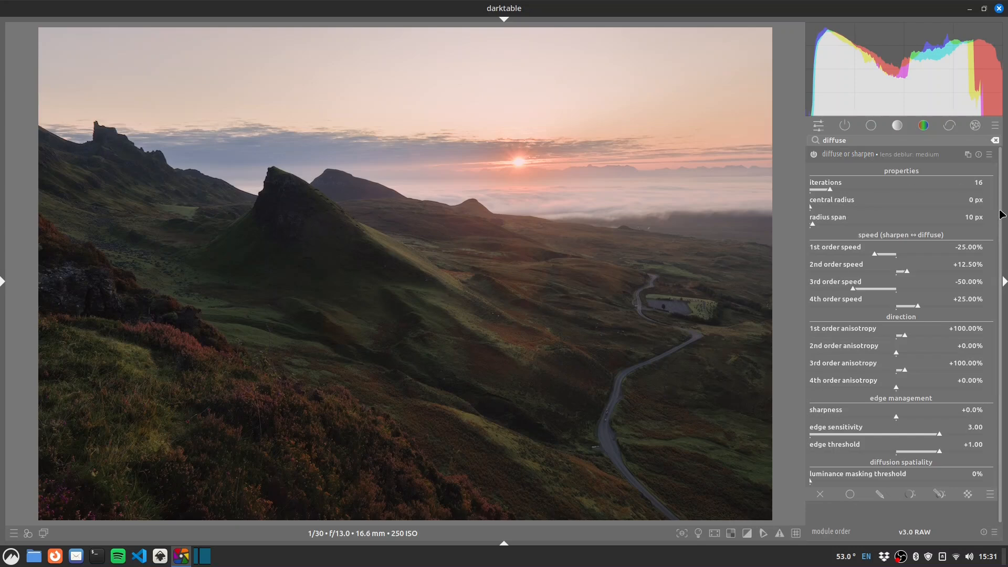
Blend the diffuse or sharpen effect uniformly over the image at 76% opacity.
left_click(851, 495)
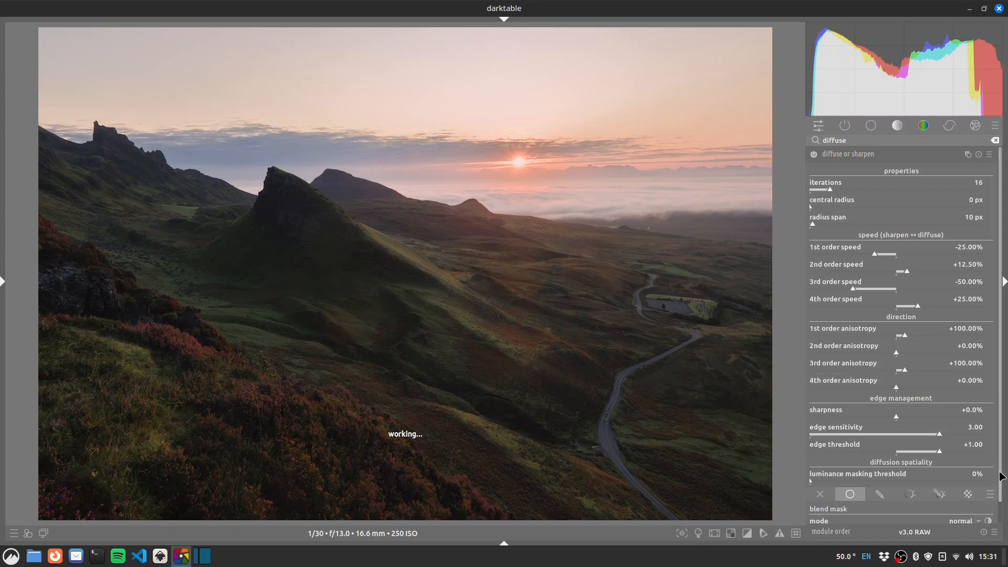
scroll(996, 475, "down", 1)
left_click_drag(983, 518, 945, 520)
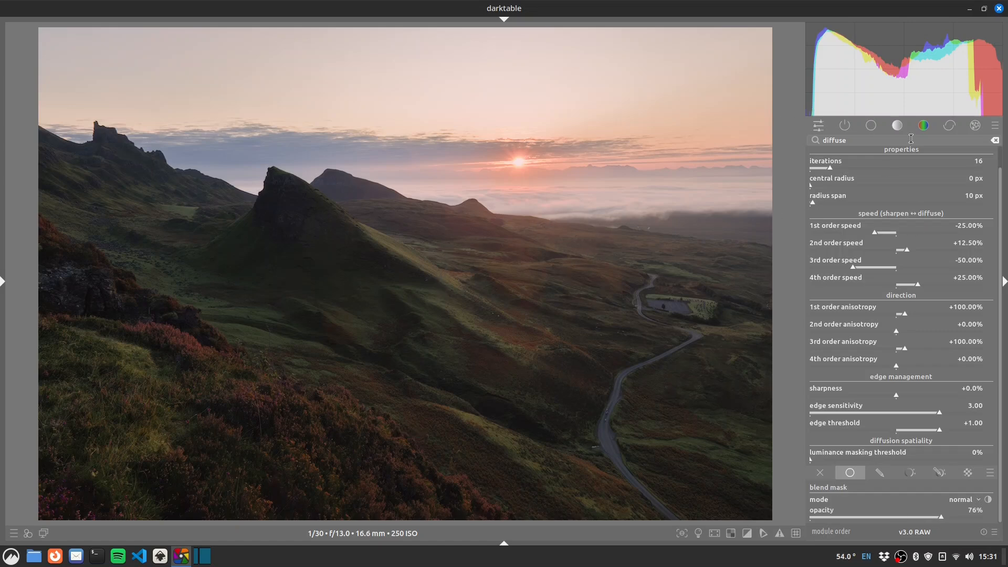
Add a white border around the photo using the framing module's 5% white preset.
double_click(881, 141)
type("framing")
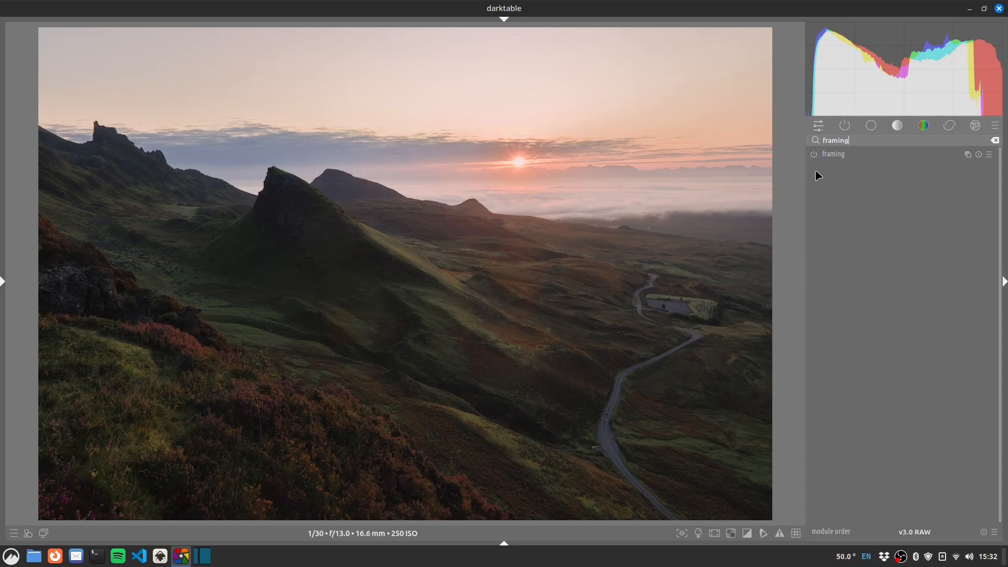
left_click(813, 154)
right_click(876, 159)
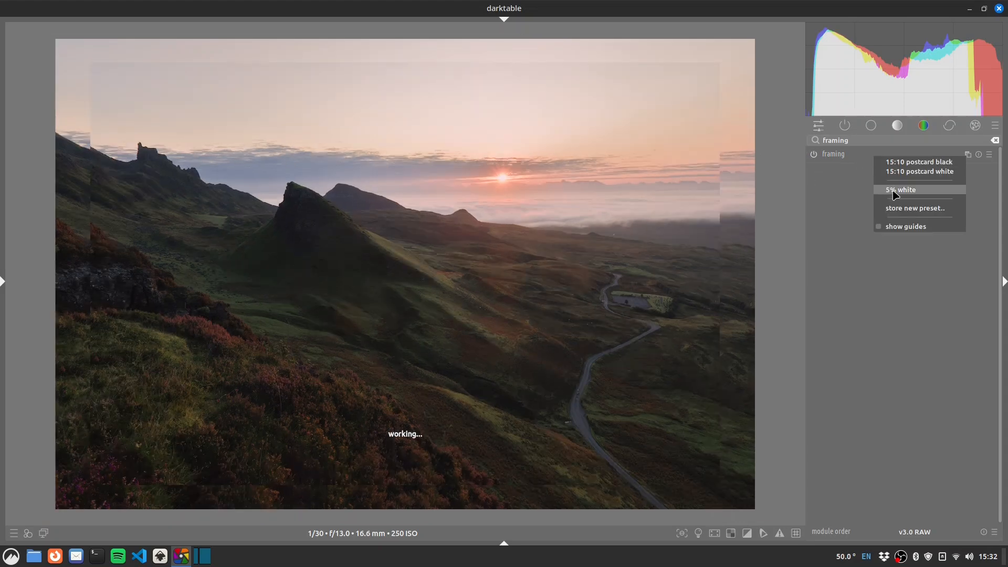
left_click(895, 192)
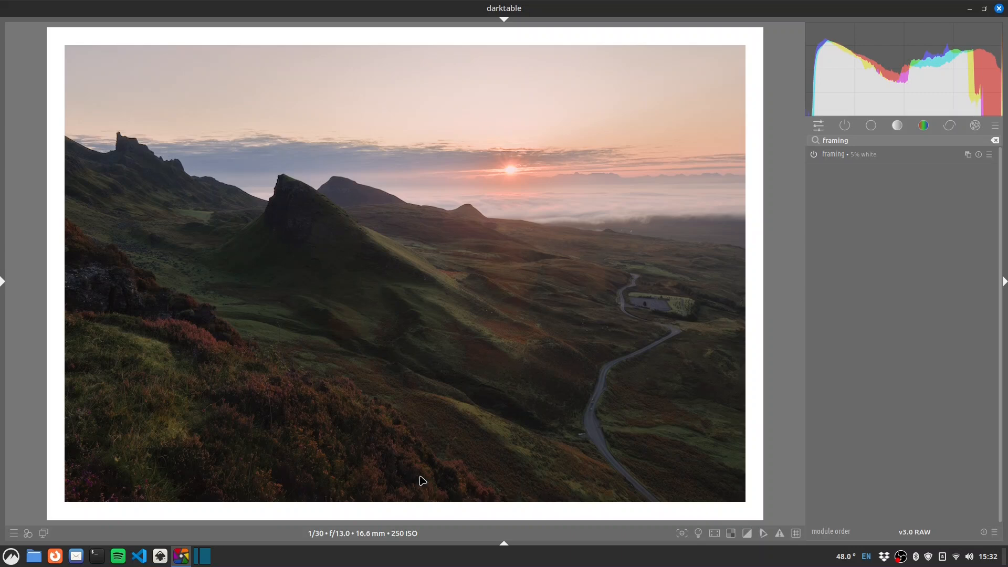
Show only the active modules, collapse diffuse or sharpen, and add a second color balance rgb instance.
left_click(871, 124)
left_click(845, 125)
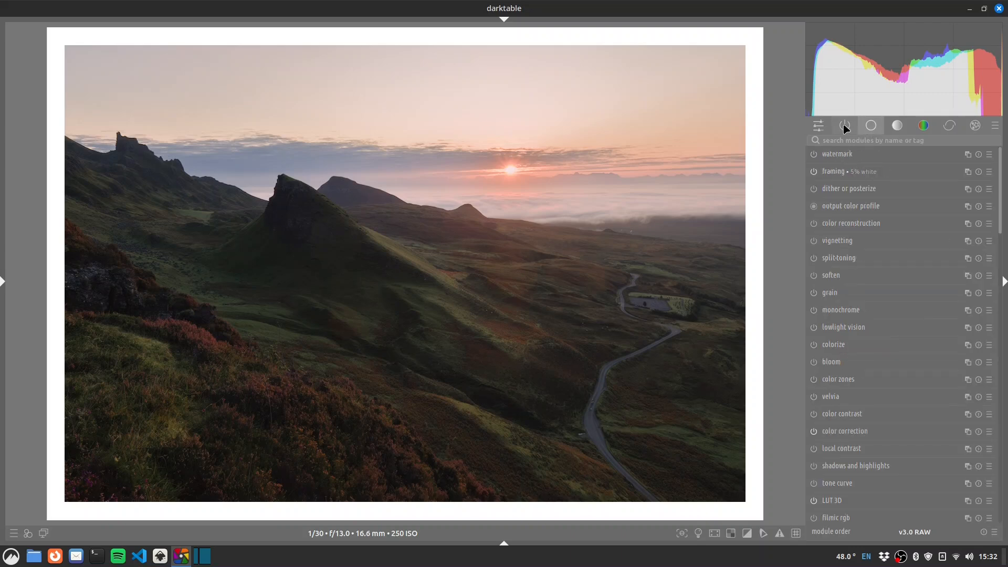
left_click(857, 139)
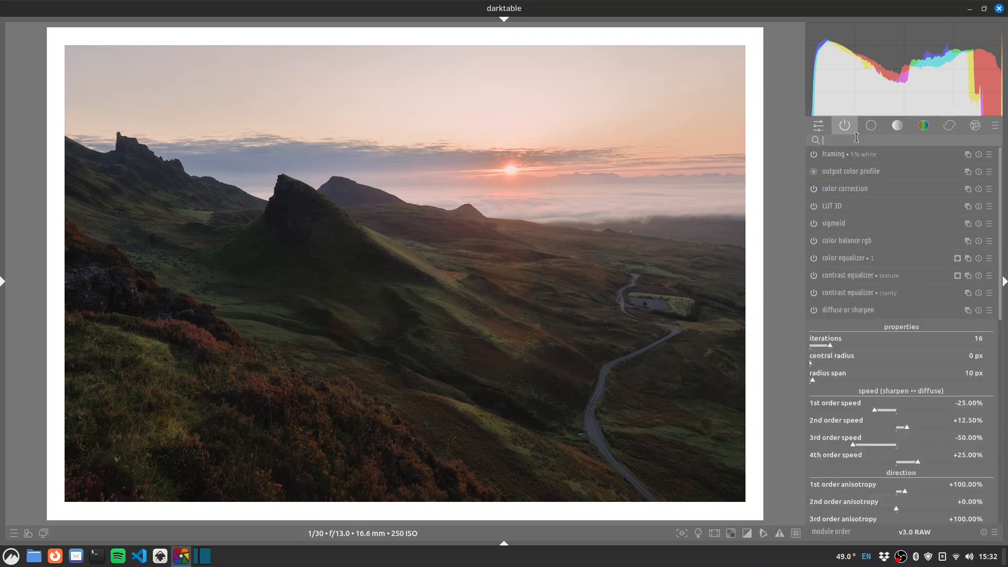
left_click(845, 310)
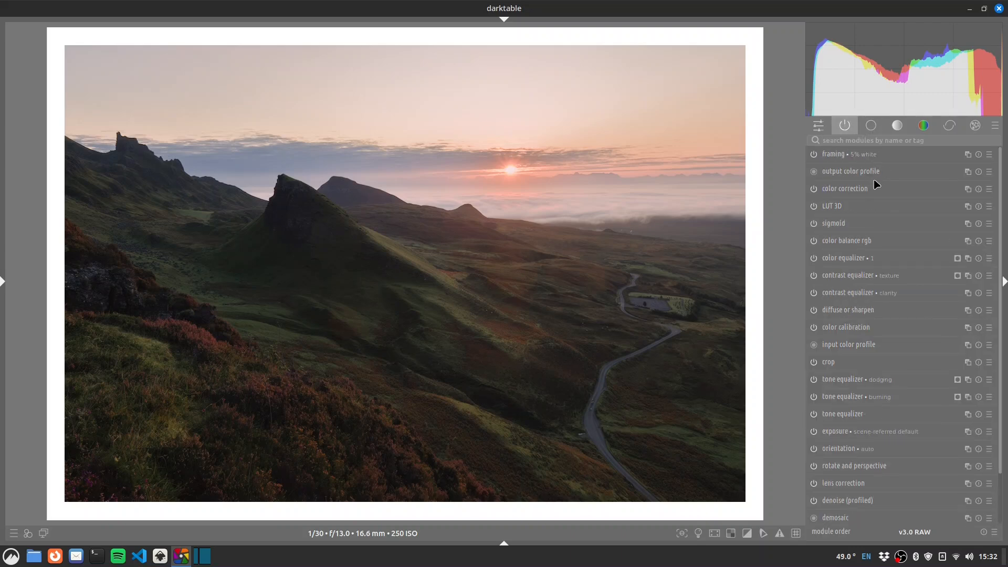
left_click(969, 241, "ctrl")
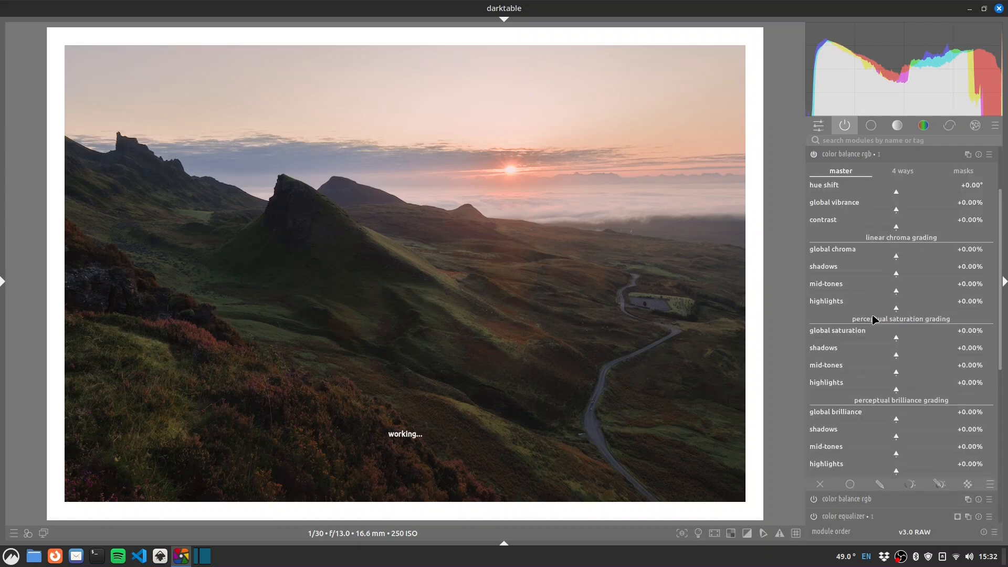
Raise perceptual brilliance in the new color balance rgb instance to +18.31% shadows, +58.18% mid-tones and +39.69% highlights.
left_click(880, 484)
left_click_drag(897, 456, 931, 472)
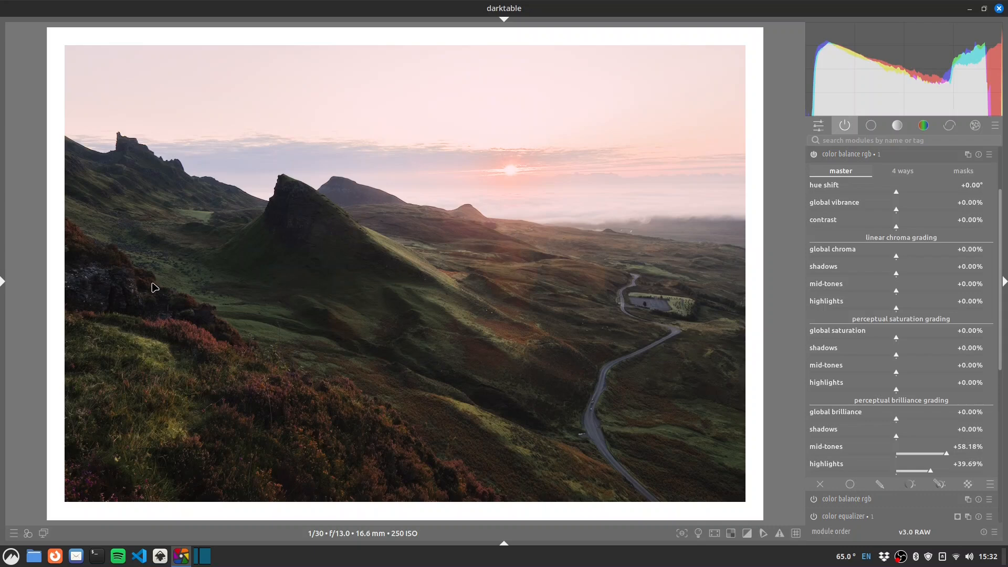
left_click_drag(899, 438, 914, 438)
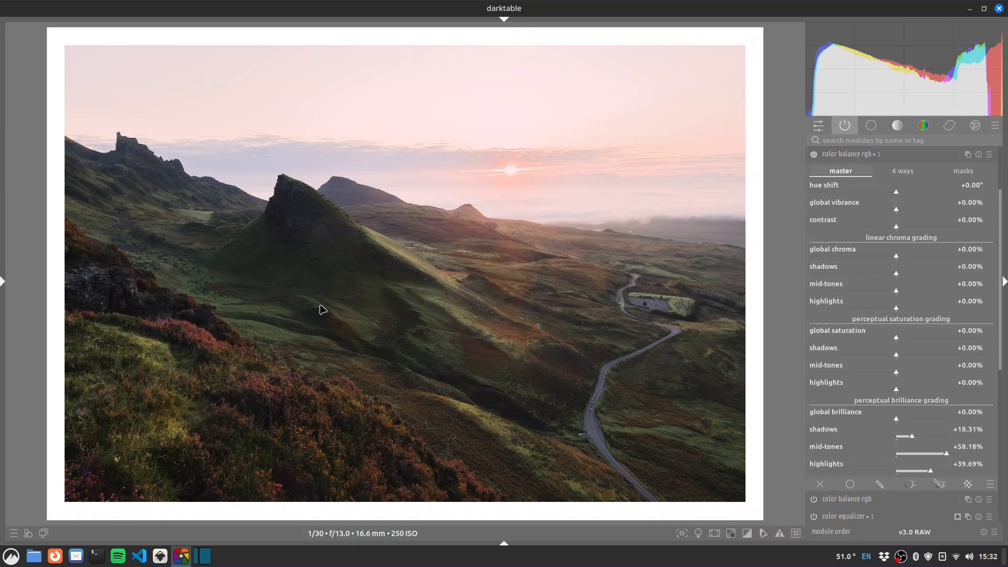
Restrict the new color balance rgb instance with a drawn gradient mask, rotated diagonally to follow the edge of the foreground heather slope.
left_click(880, 484)
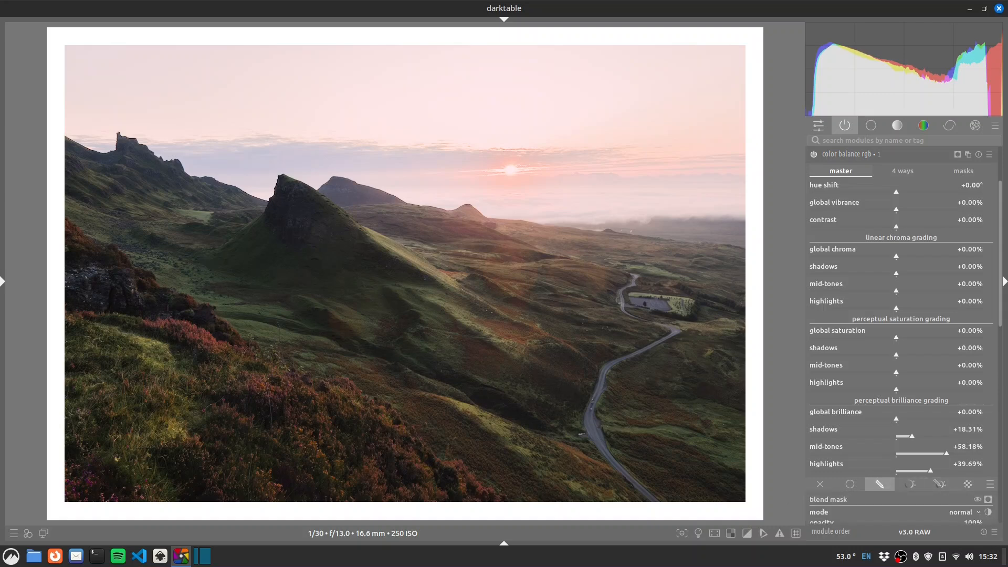
left_click_drag(996, 322, 1006, 400)
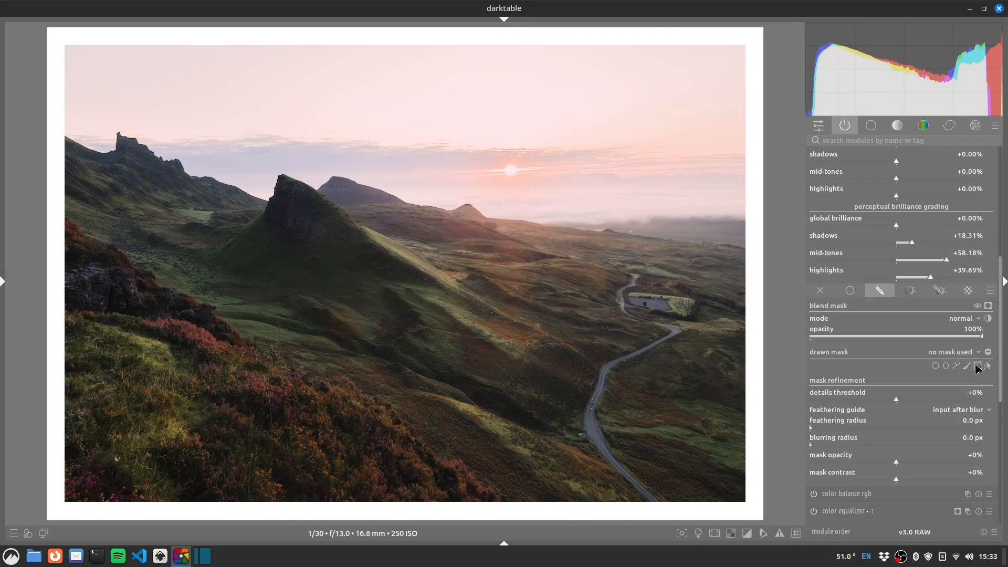
left_click(977, 366)
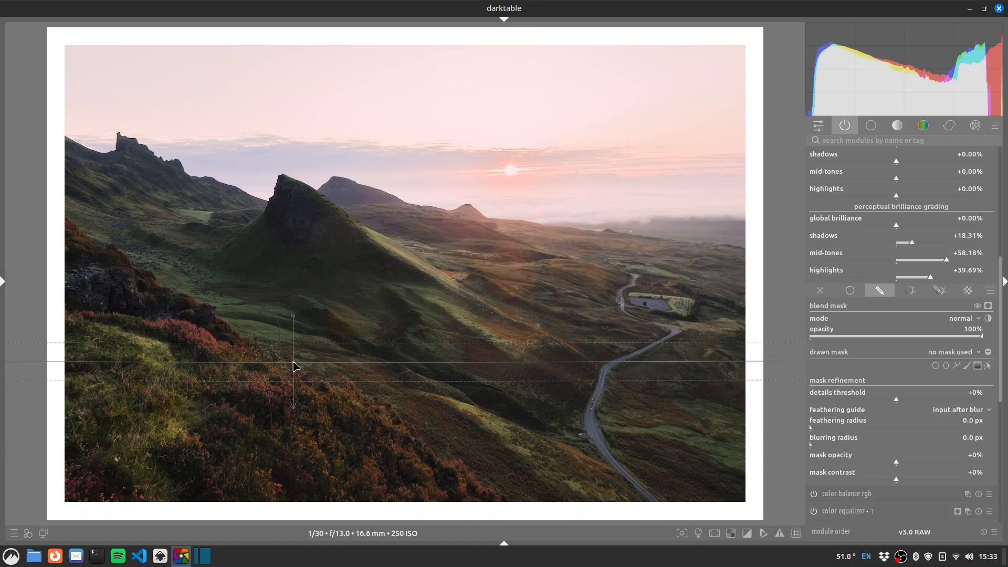
left_click(293, 361)
left_click_drag(292, 319, 282, 375)
Bend the gradient to -5.00% curvature, shift it slightly onto the slope's edge, and tighten its compression to 6.94%.
scroll(291, 376, "down", 4)
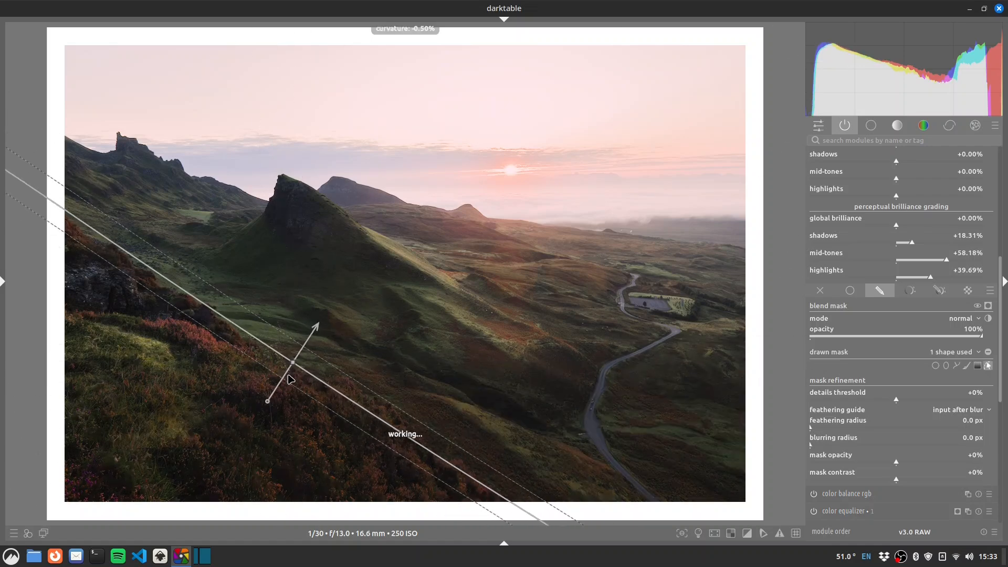
scroll(292, 376, "down", 1)
left_click_drag(293, 363, 291, 367)
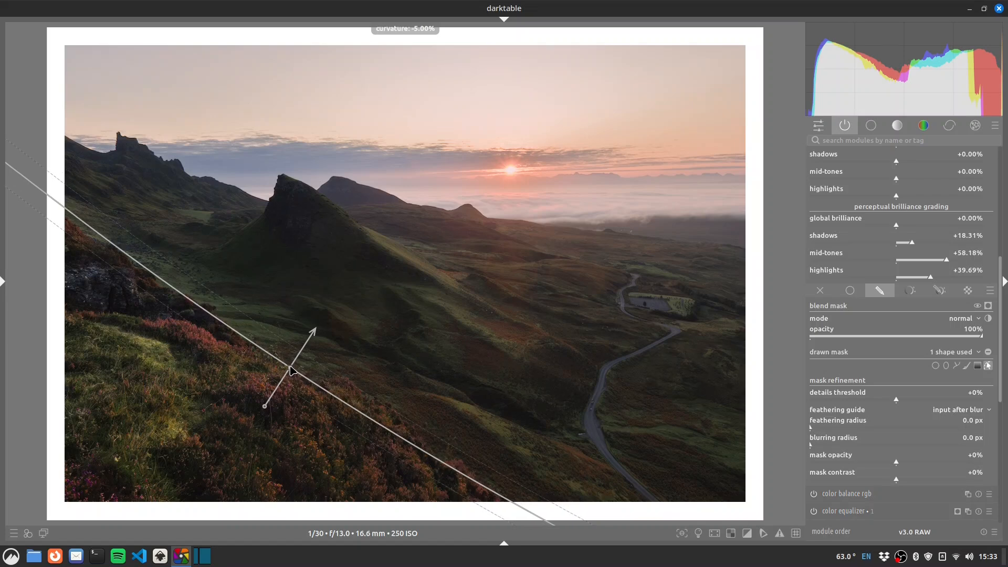
scroll(291, 371, "down", 5)
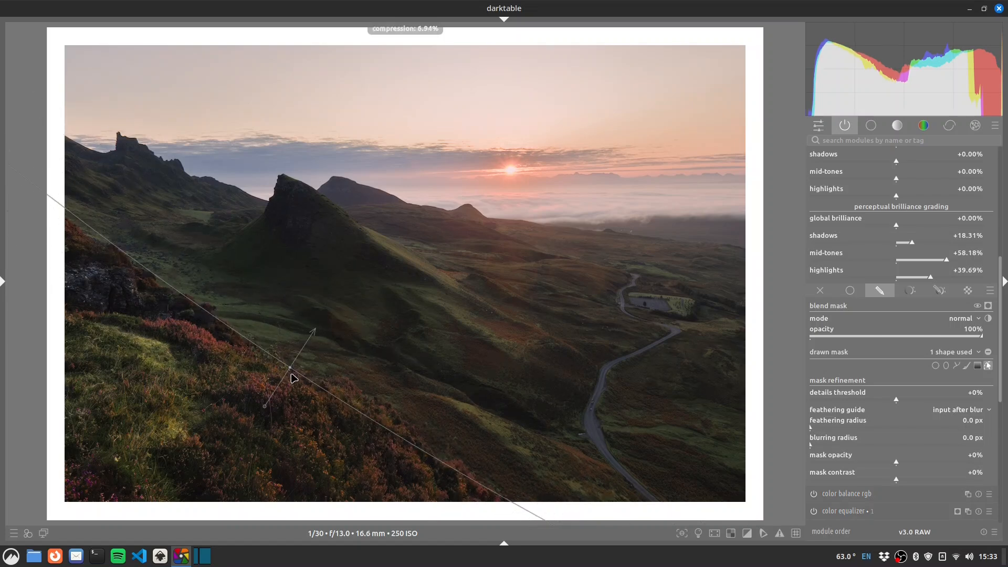
left_click(988, 366)
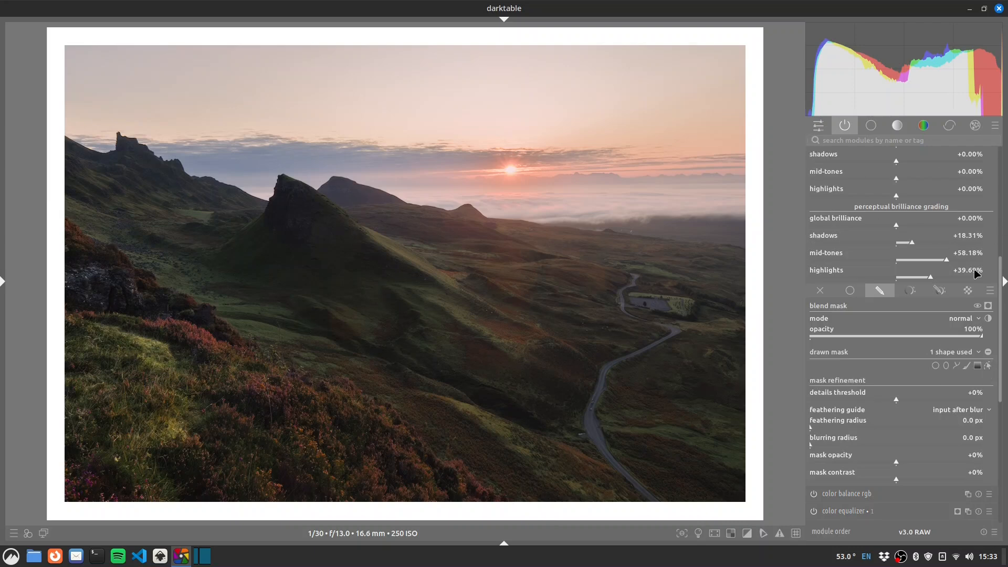
Reduce the masked instance's perceptual brilliance to +44.80% for mid-tones and +22.34% for highlights.
left_click_drag(1002, 276, 1002, 150)
left_click(814, 241)
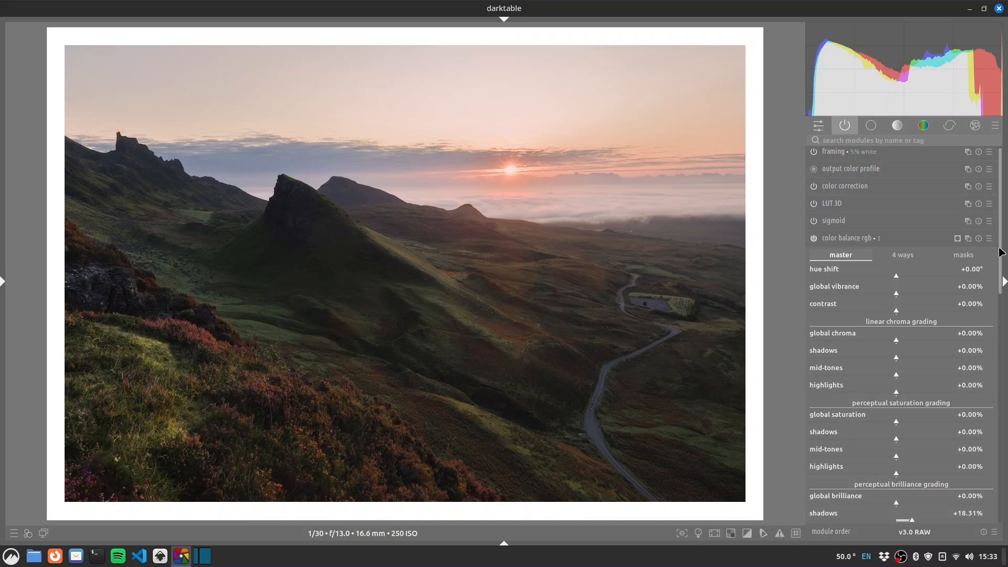
left_click_drag(1001, 253, 926, 355)
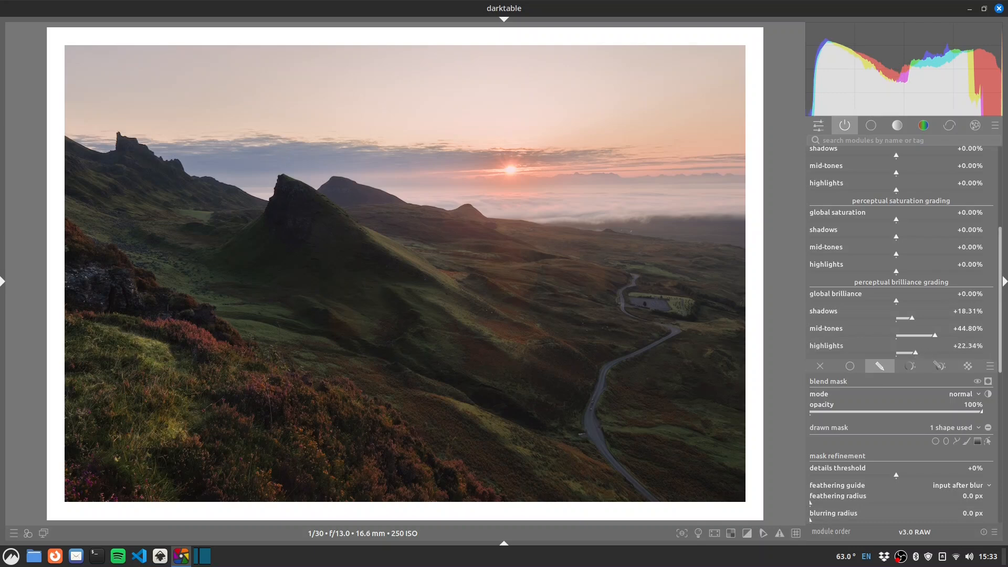
Compare the photo with and without the masked color balance rgb instance, and review the framed image with the side panels hidden.
scroll(997, 282, "up", 4)
left_click_drag(1007, 228, 975, 171)
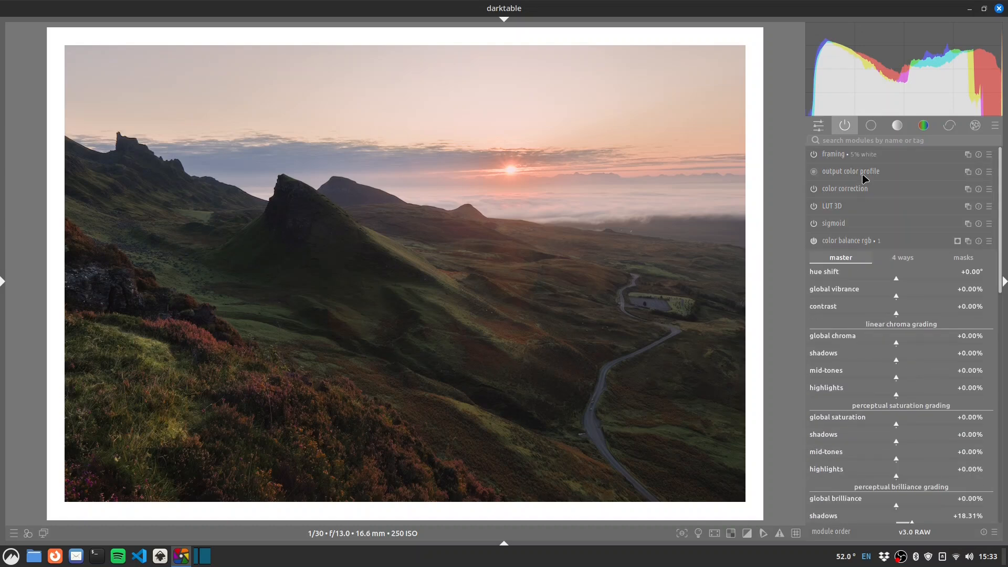
left_click(815, 241)
left_click(815, 241)
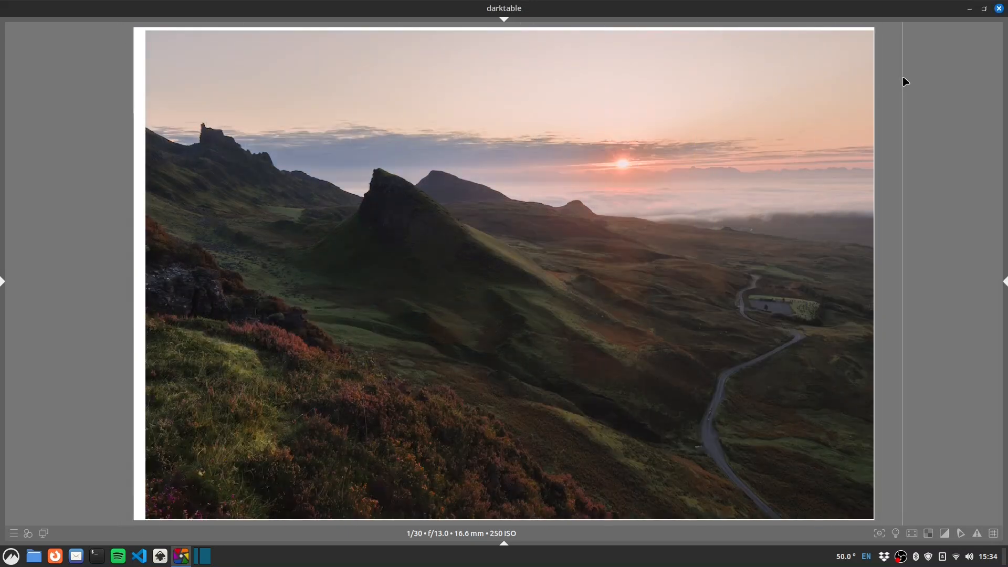
left_click_drag(905, 81, 901, 137)
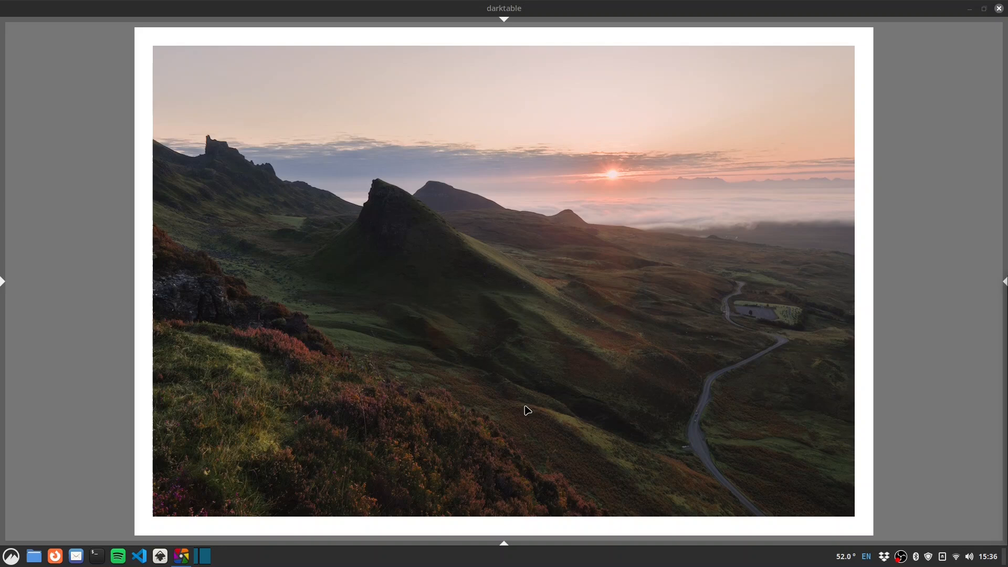